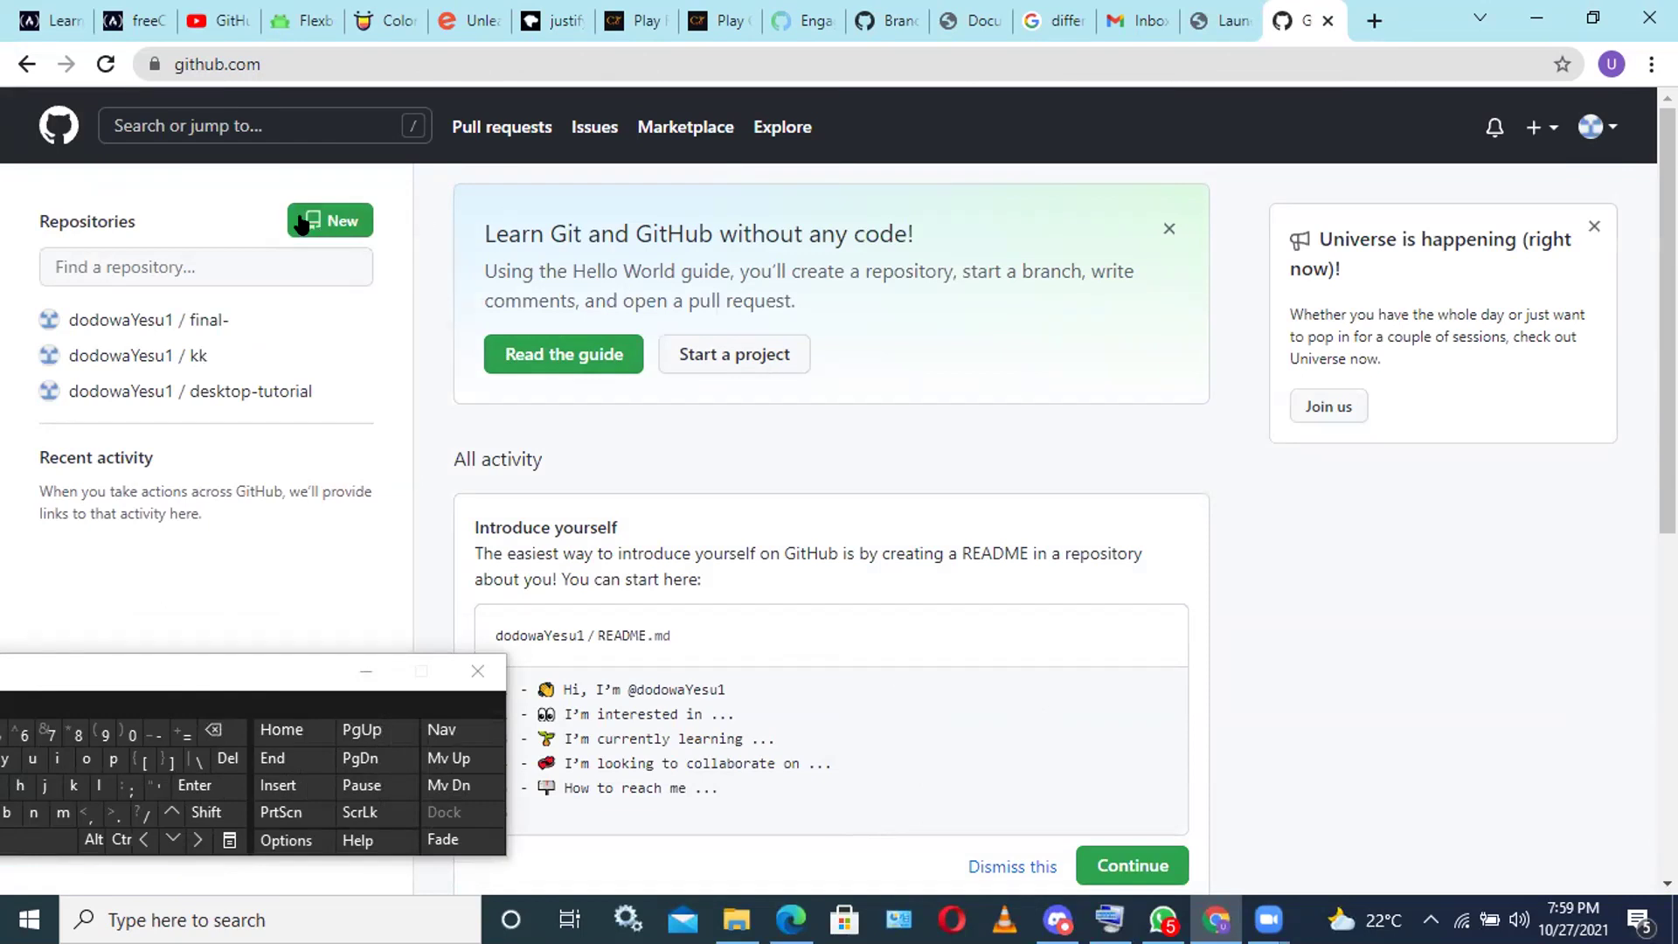
Start a new repository and keep the existing account as its owner.
click(330, 226)
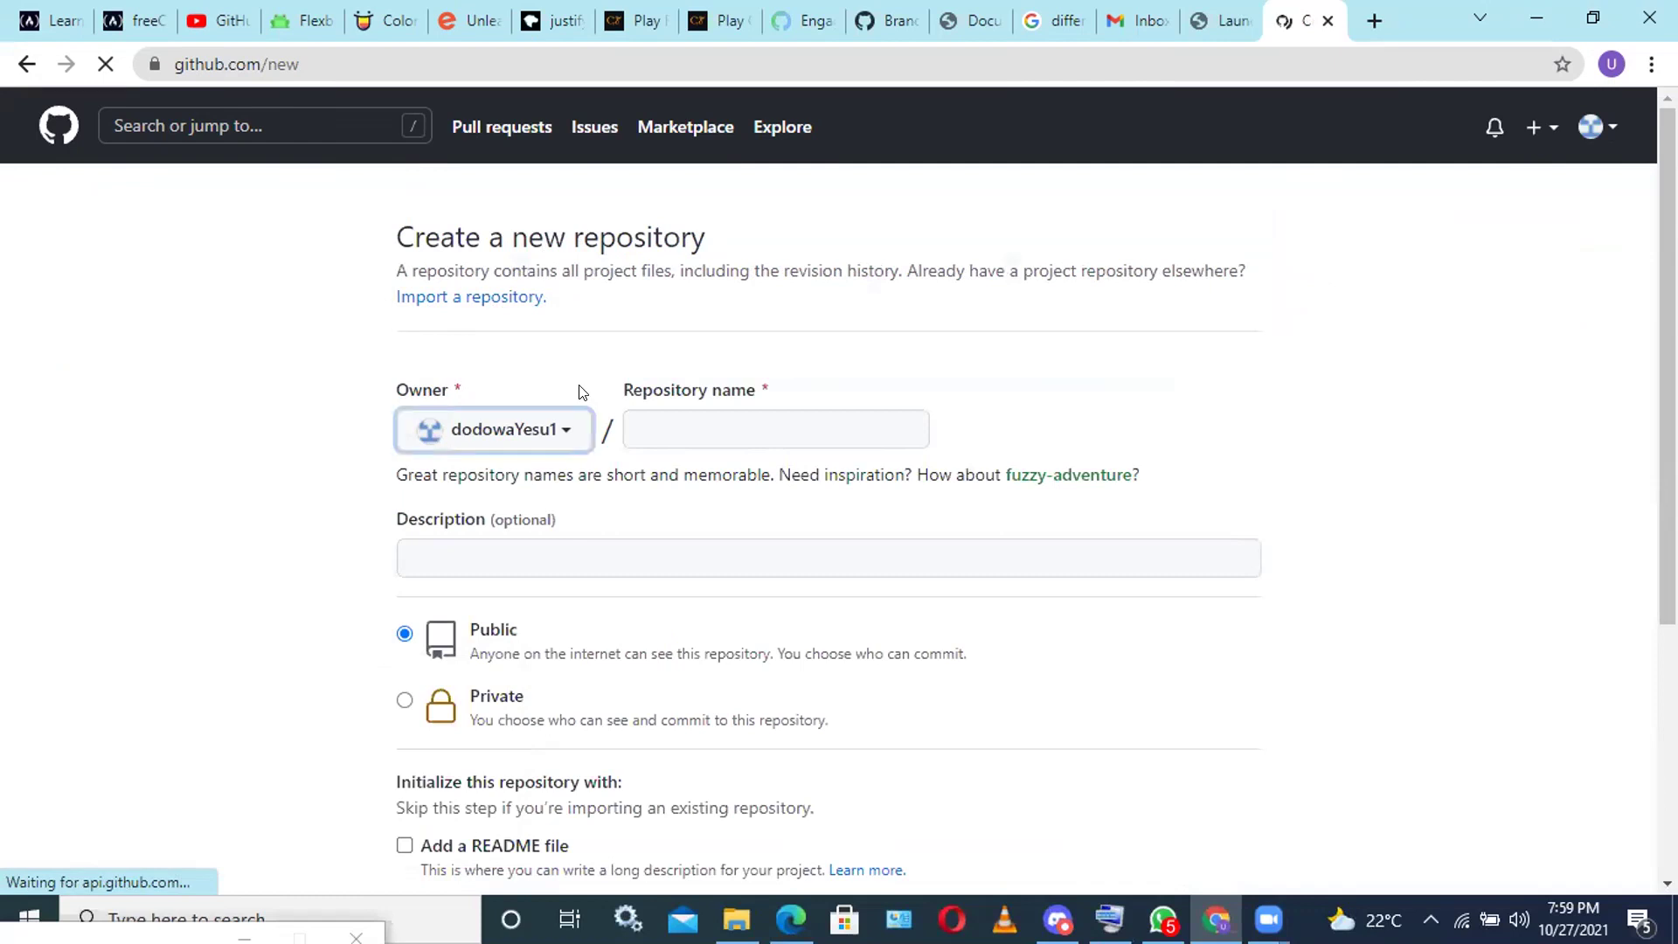
click(551, 430)
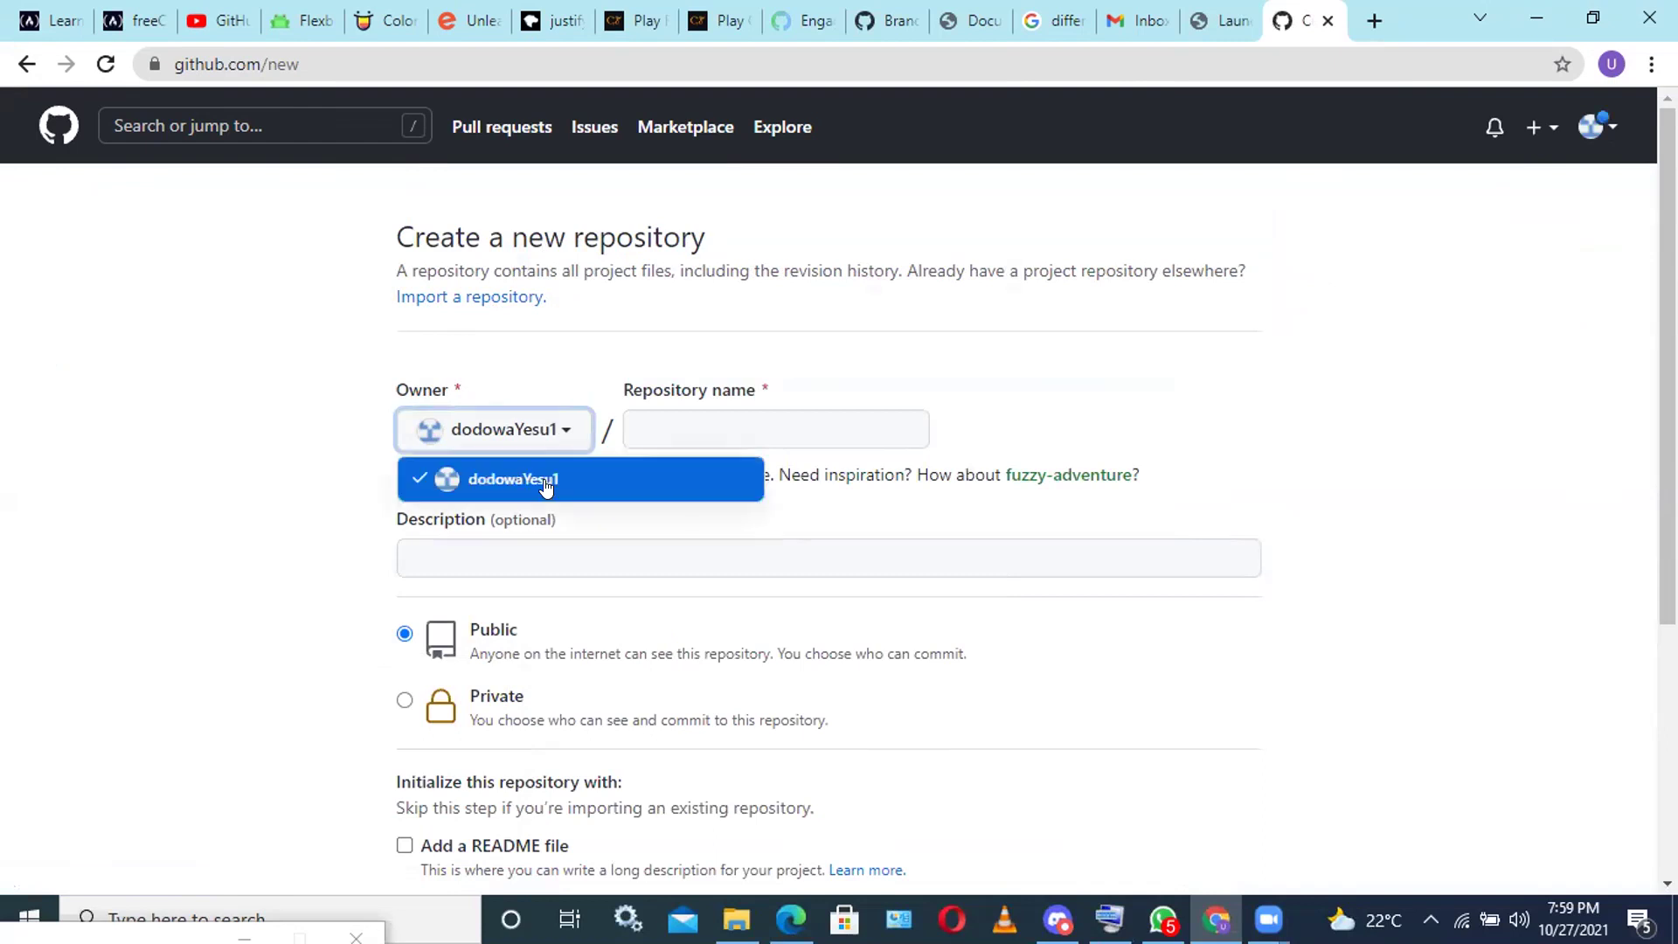
click(714, 422)
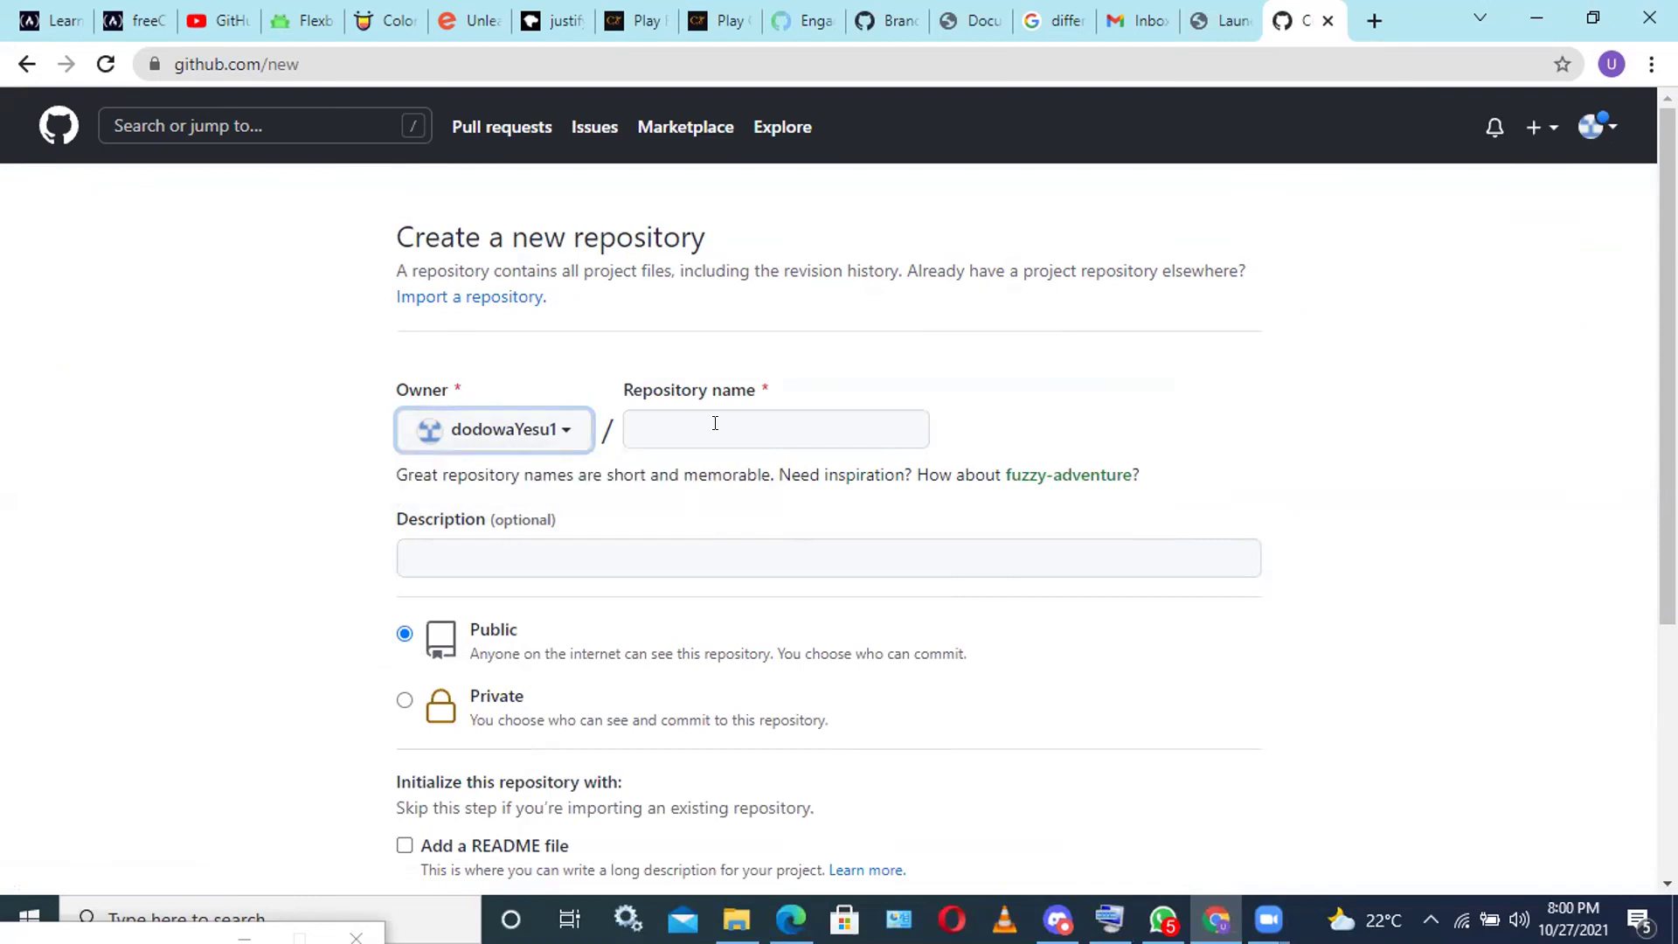
Enter the owner's username as the repository name using the on-screen keyboard.
click(664, 423)
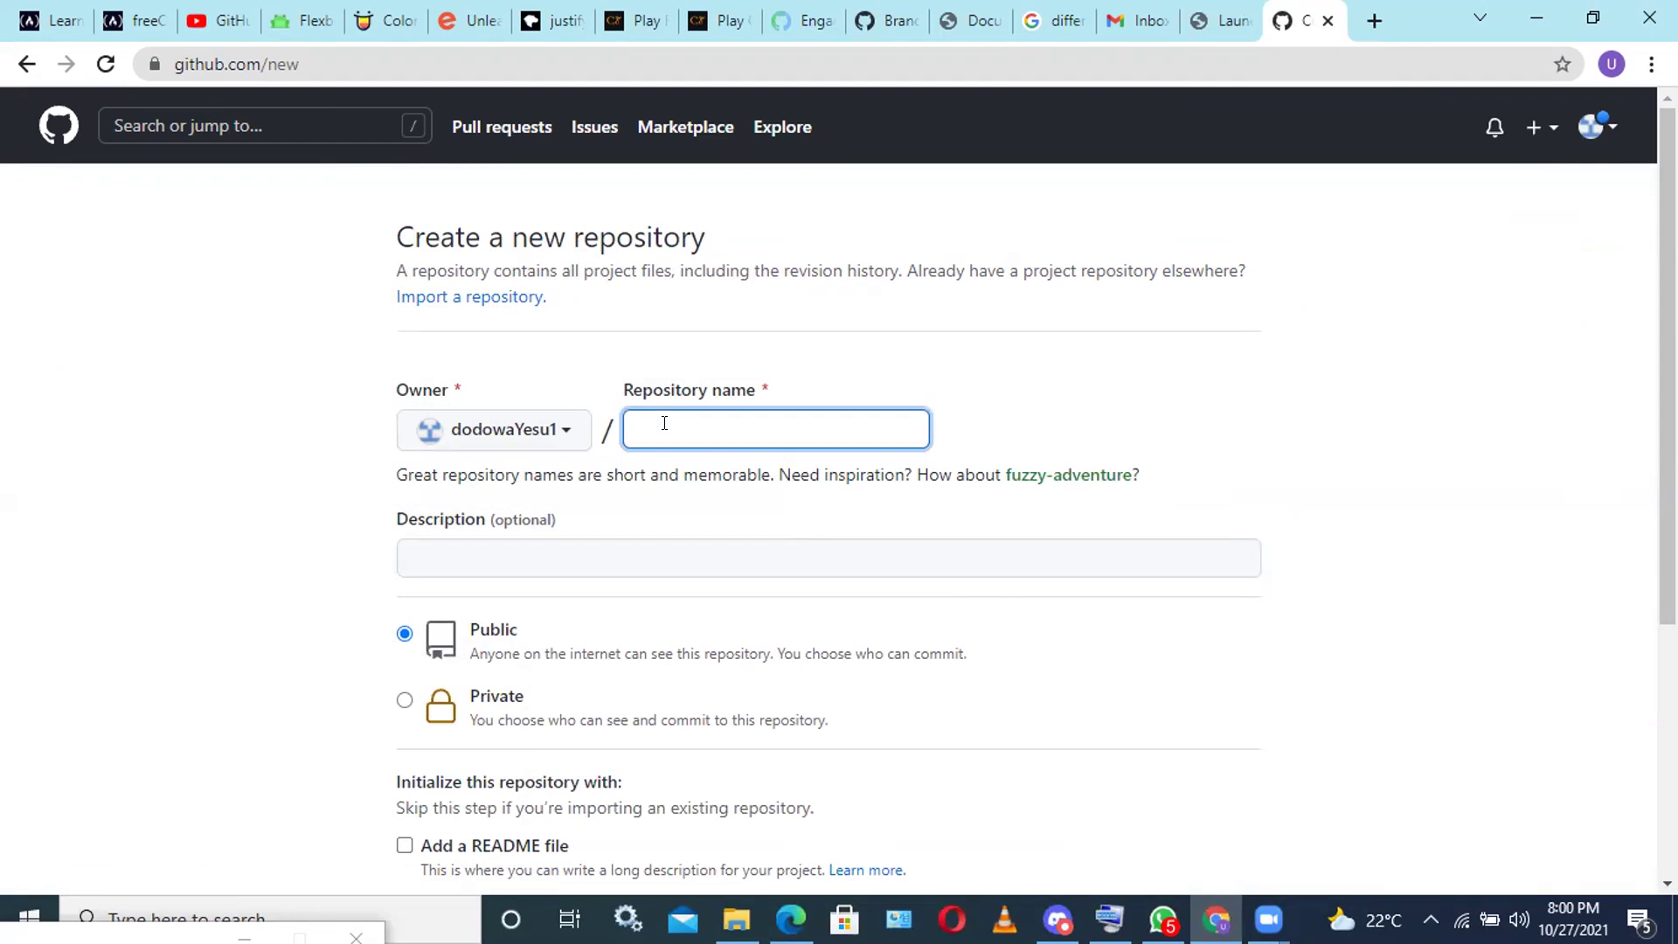
text(d)
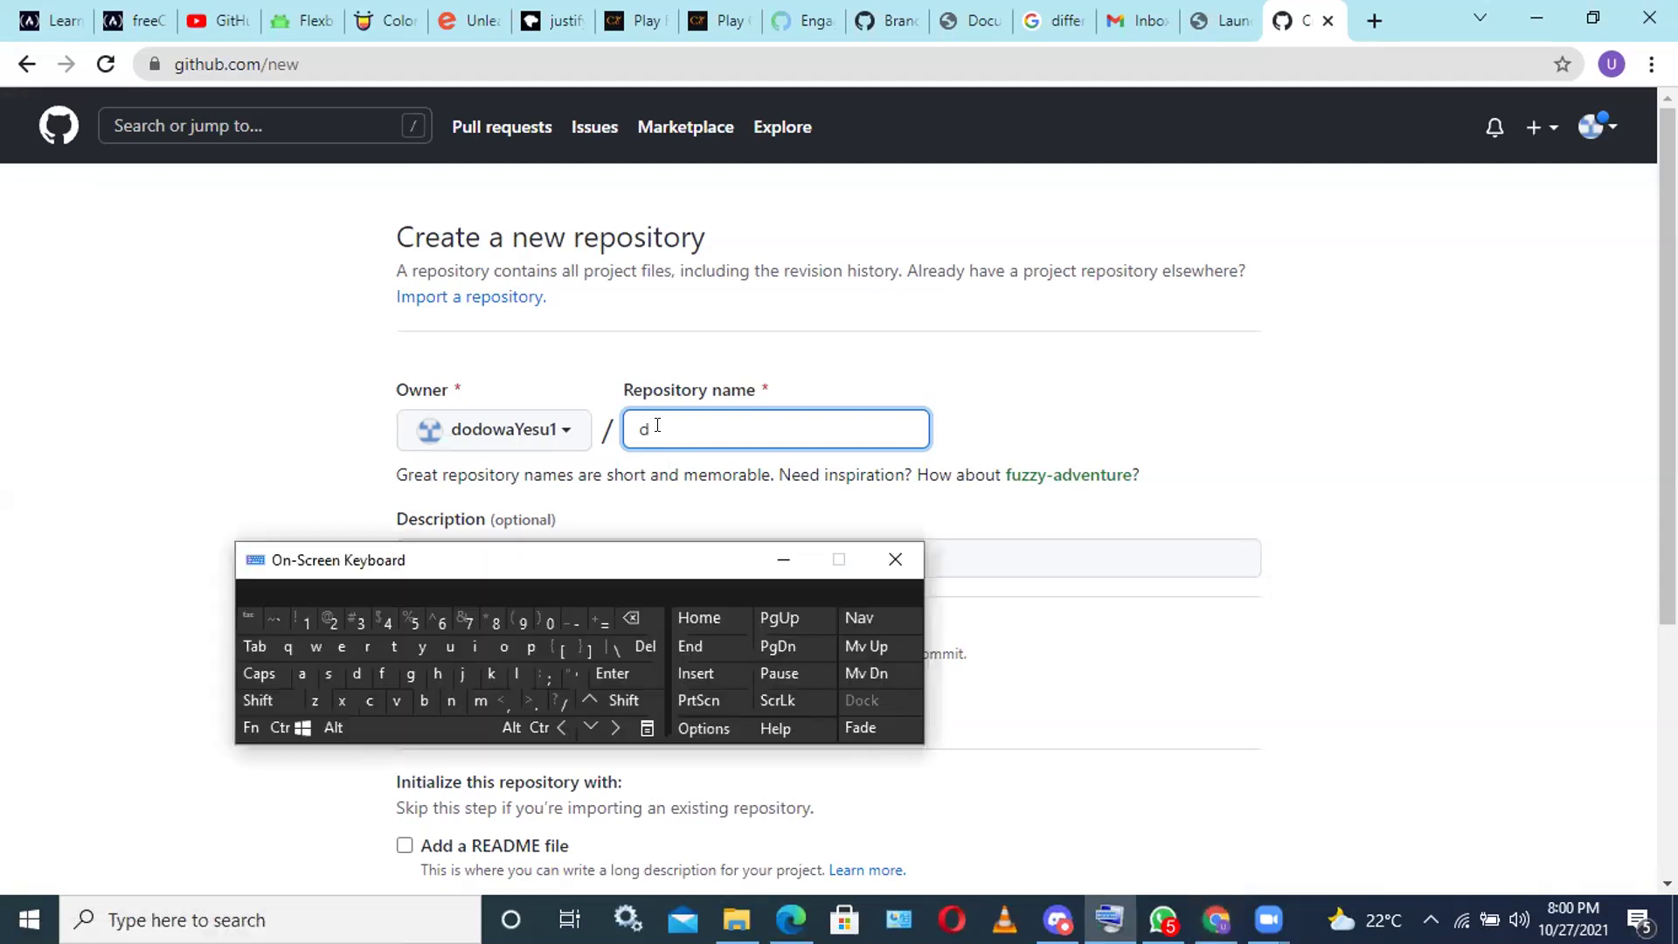
click(453, 699)
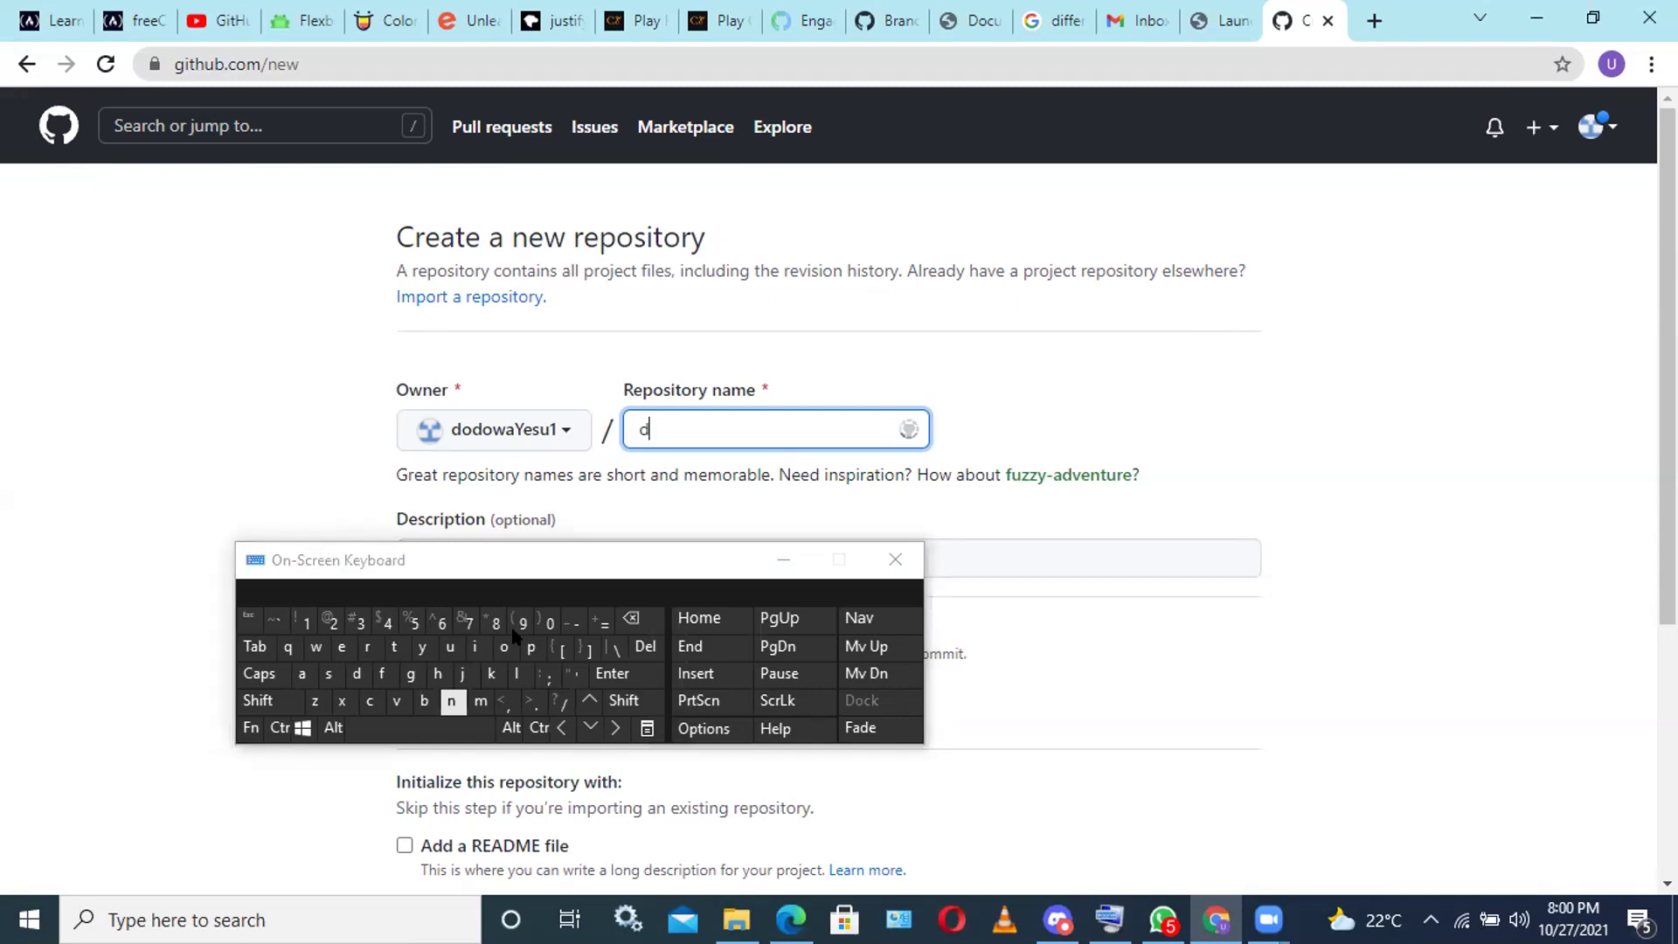
click(504, 647)
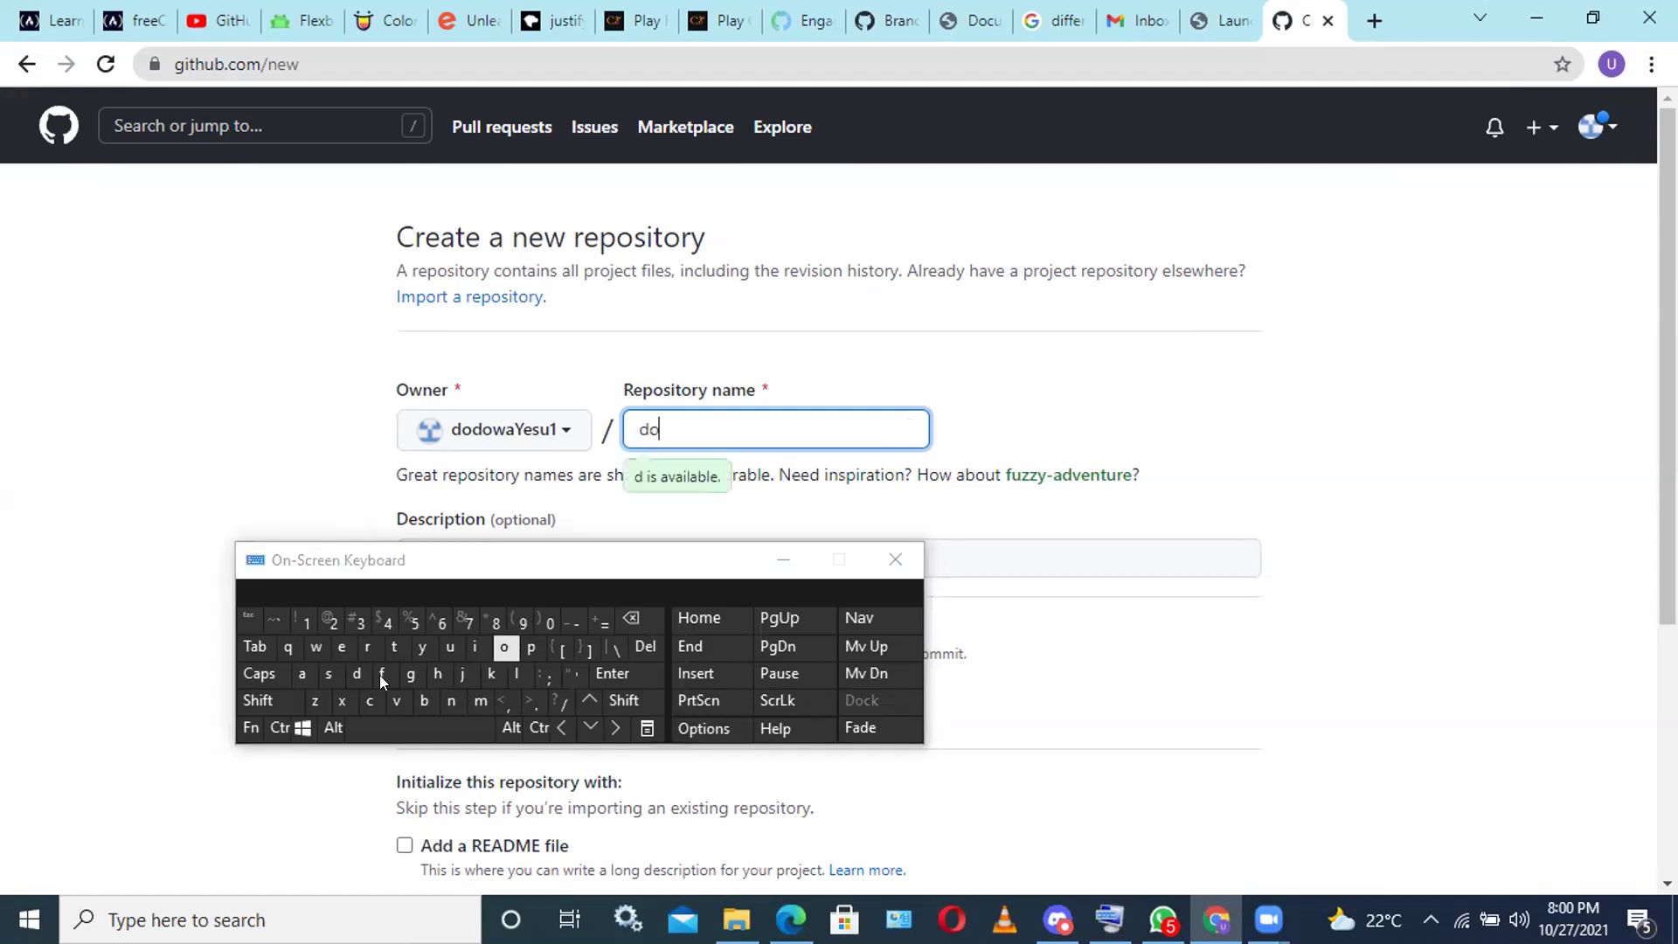
text(d)
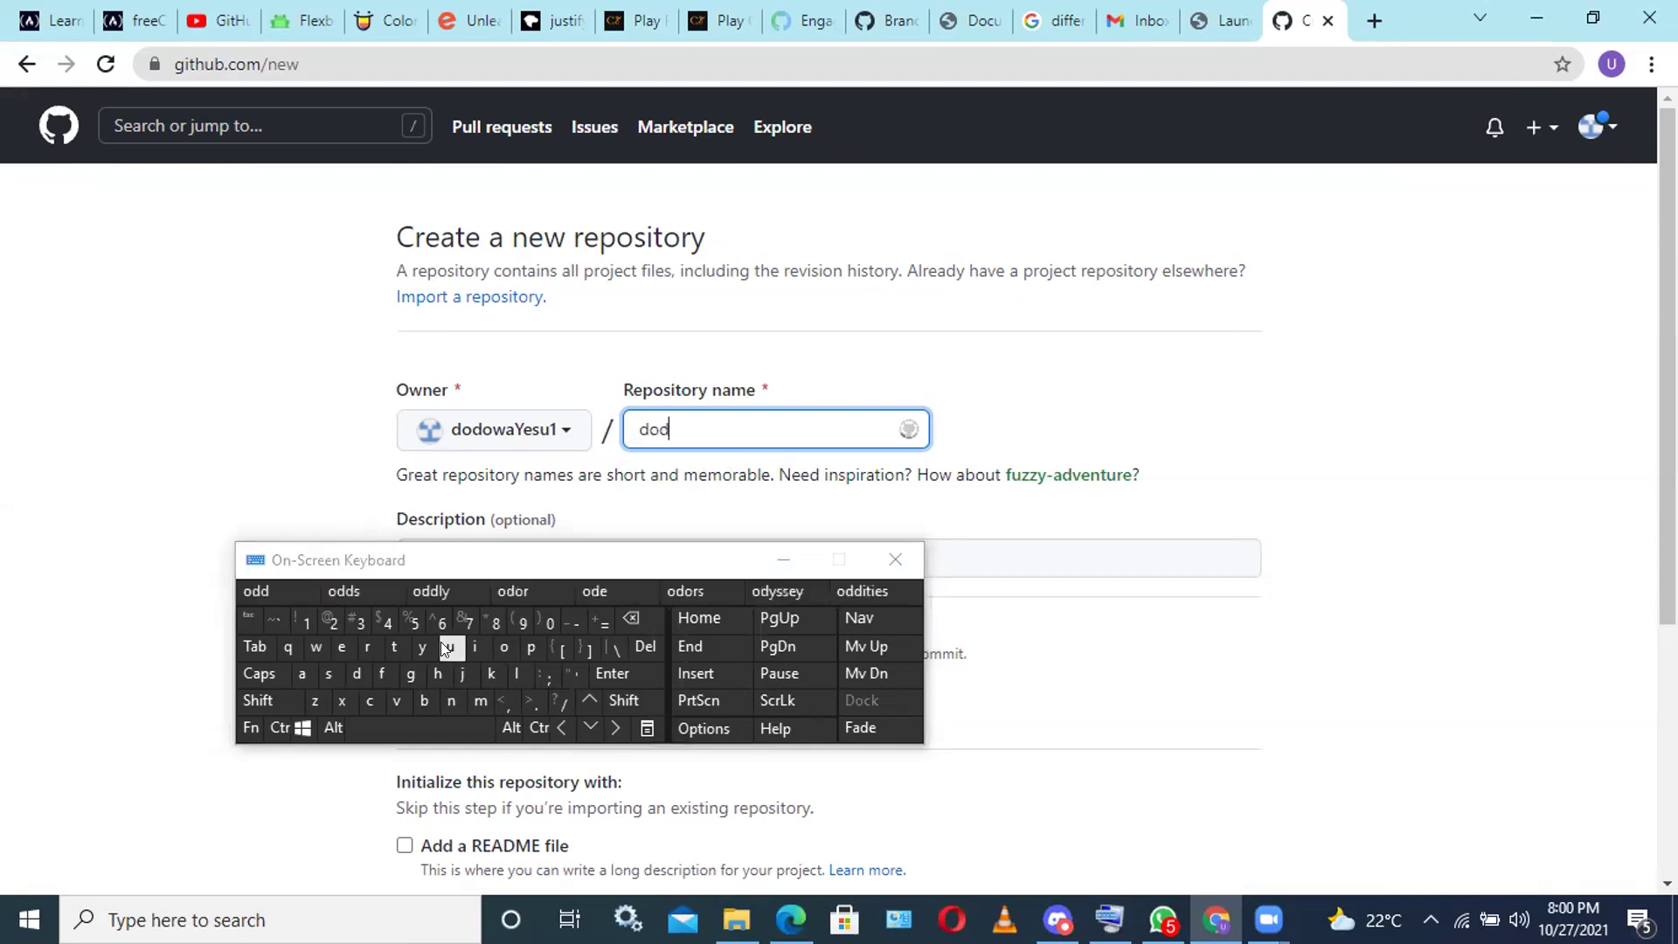
text(o)
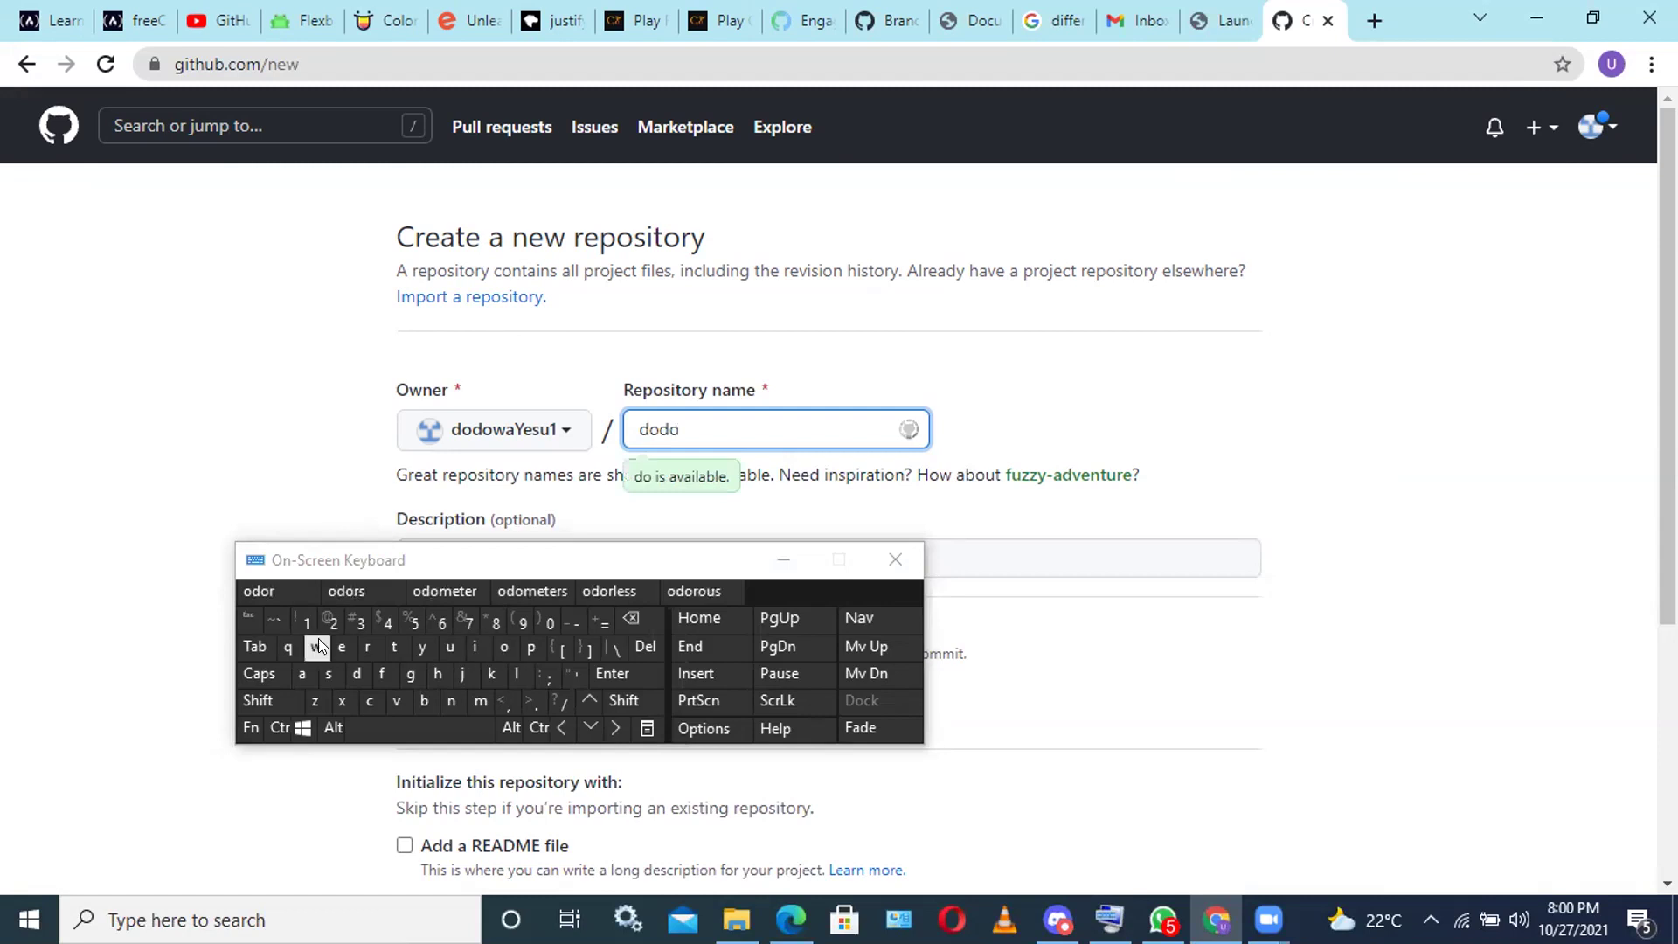
click(311, 653)
click(301, 673)
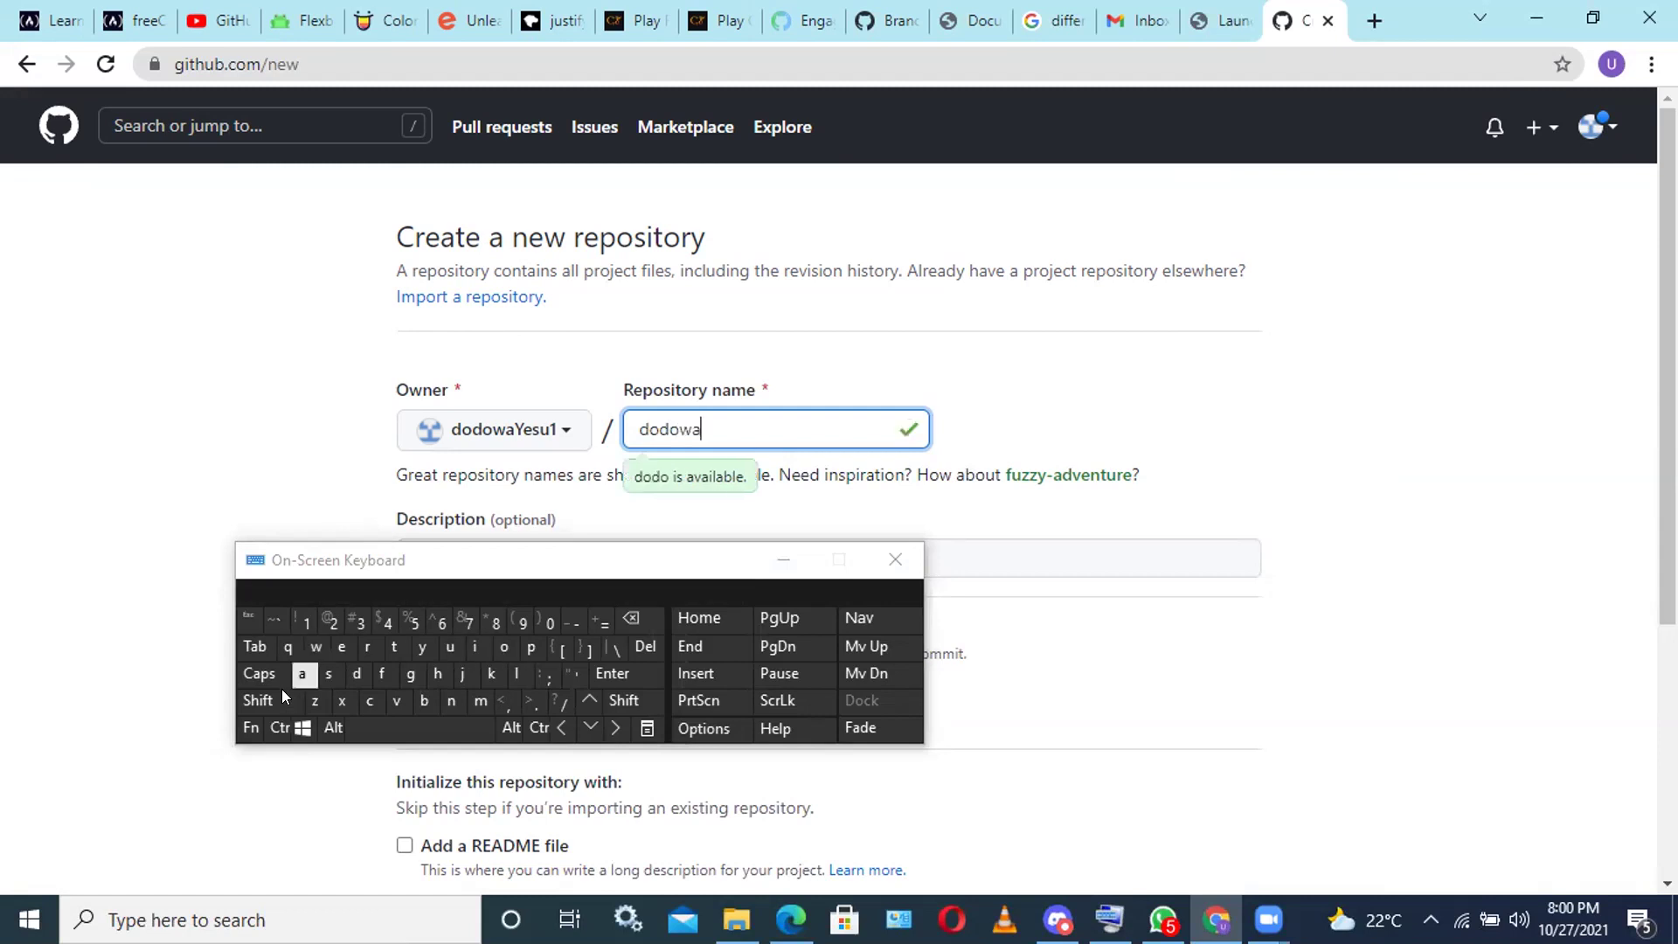
click(281, 691)
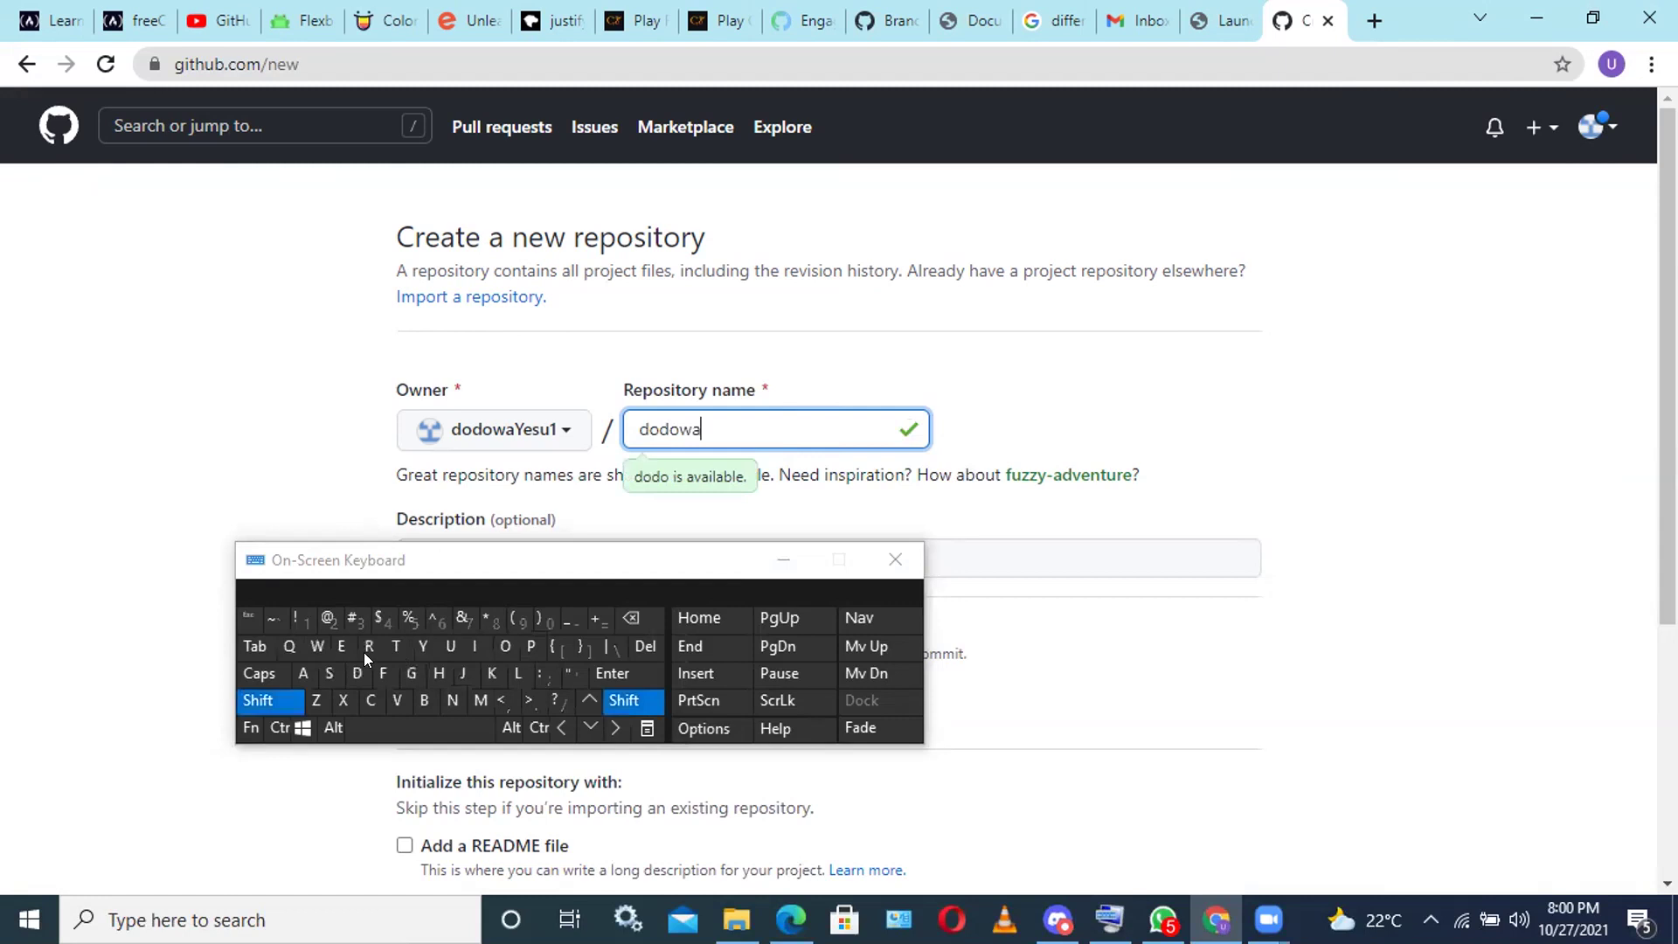
text(Y)
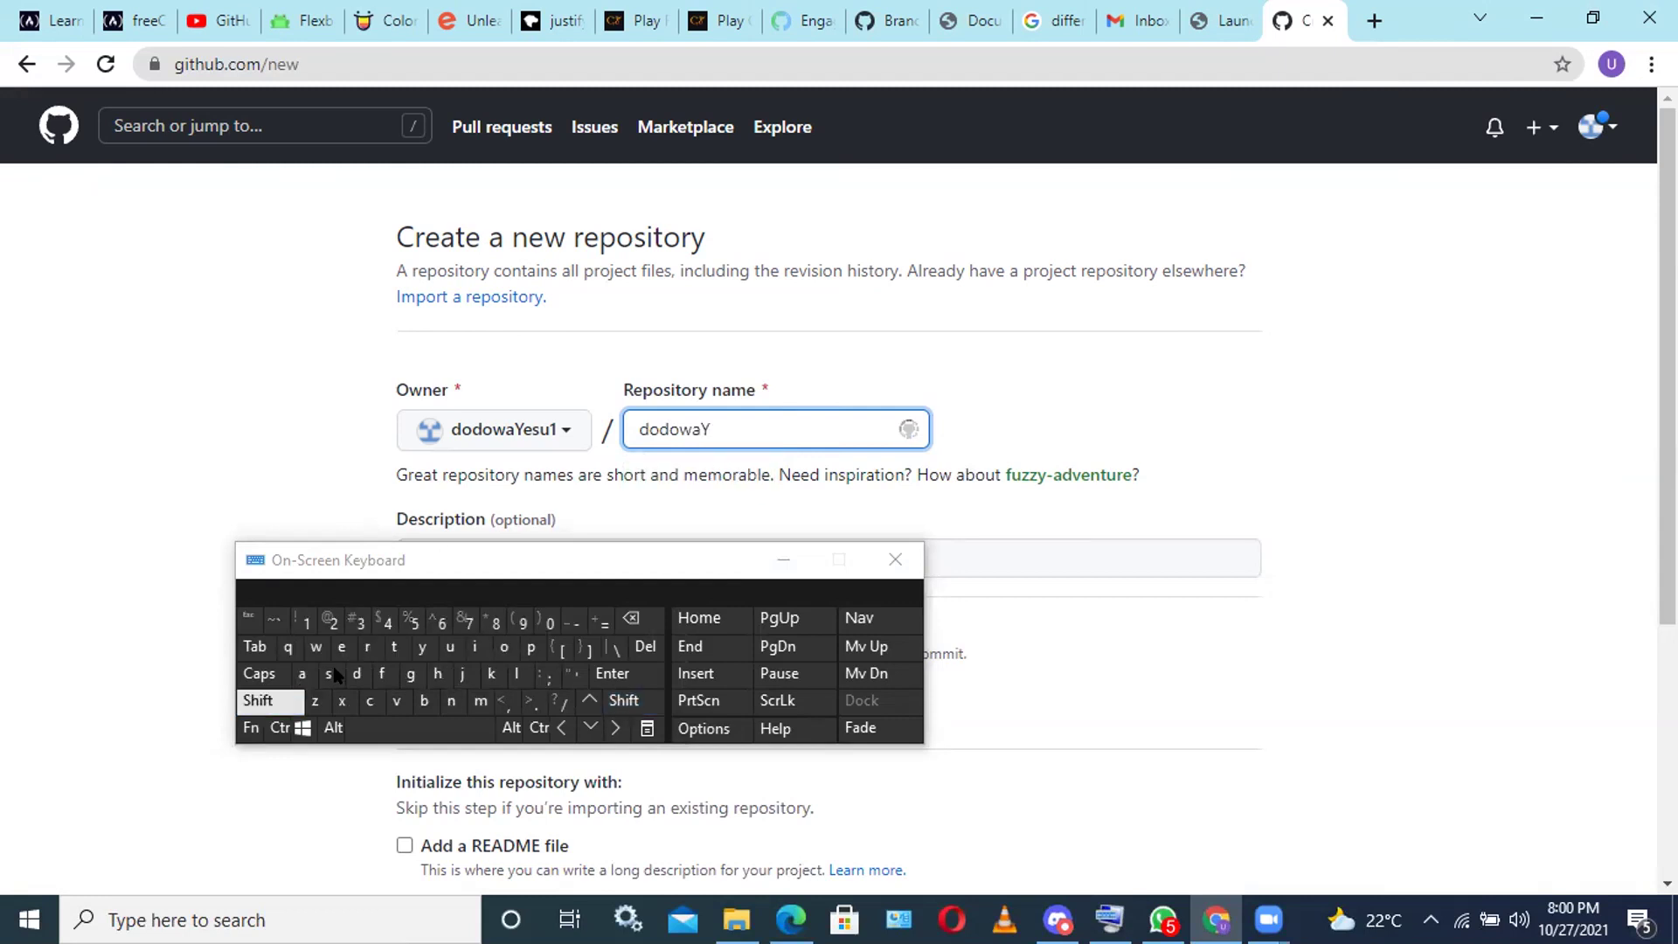
click(340, 647)
click(329, 674)
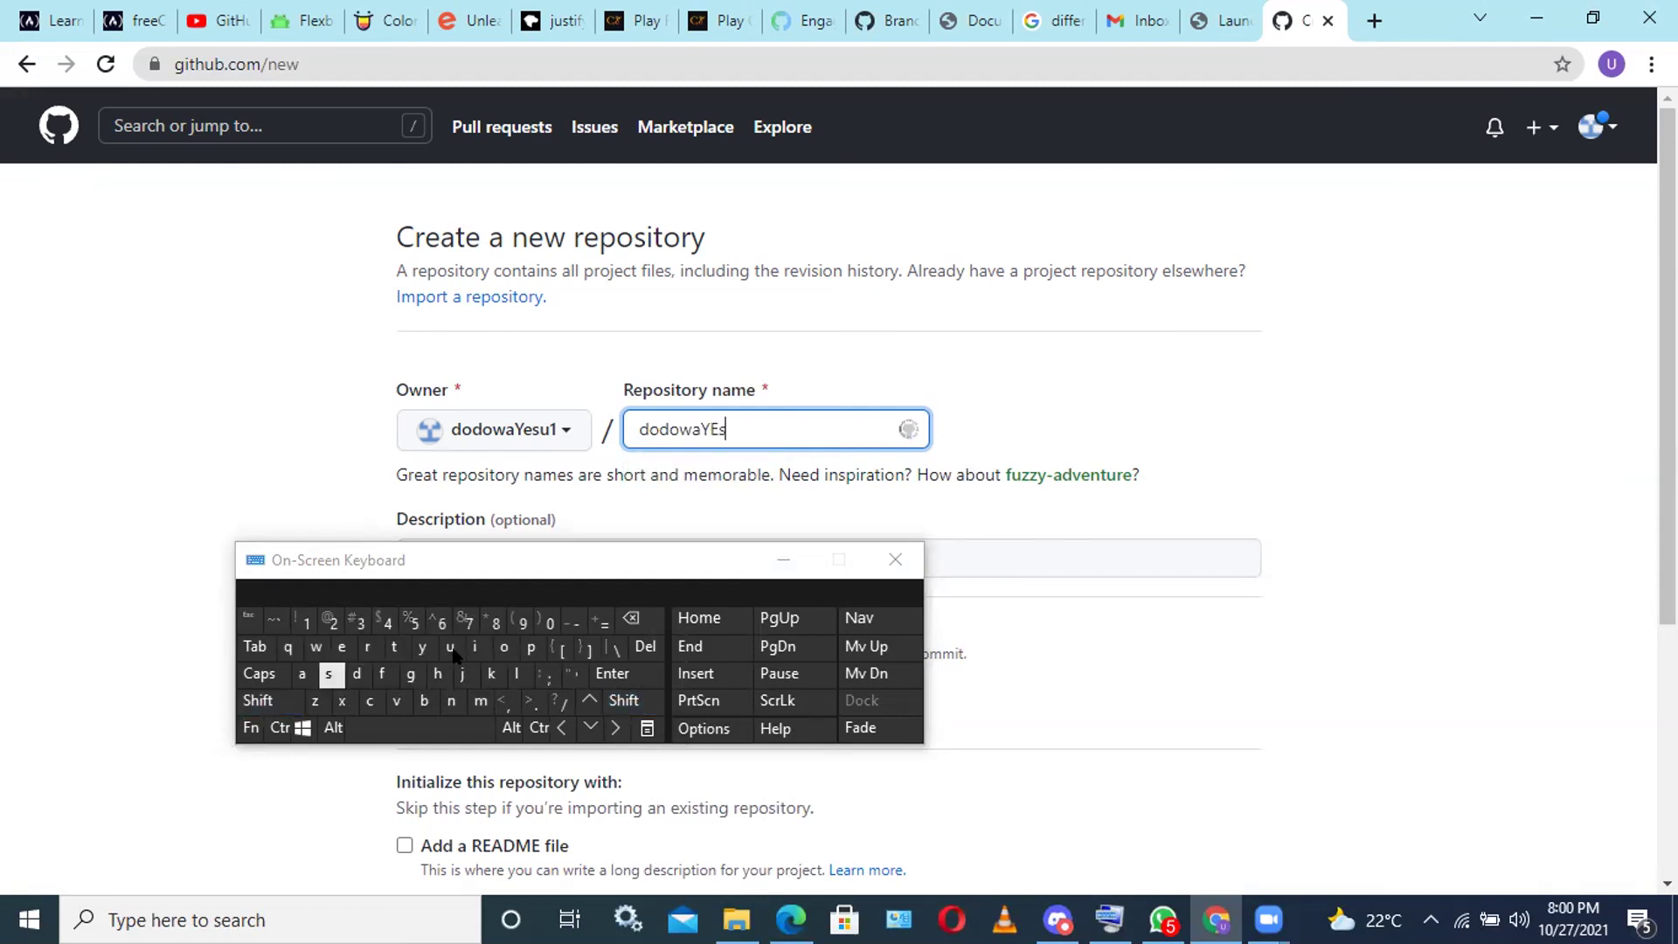
text(u)
click(301, 629)
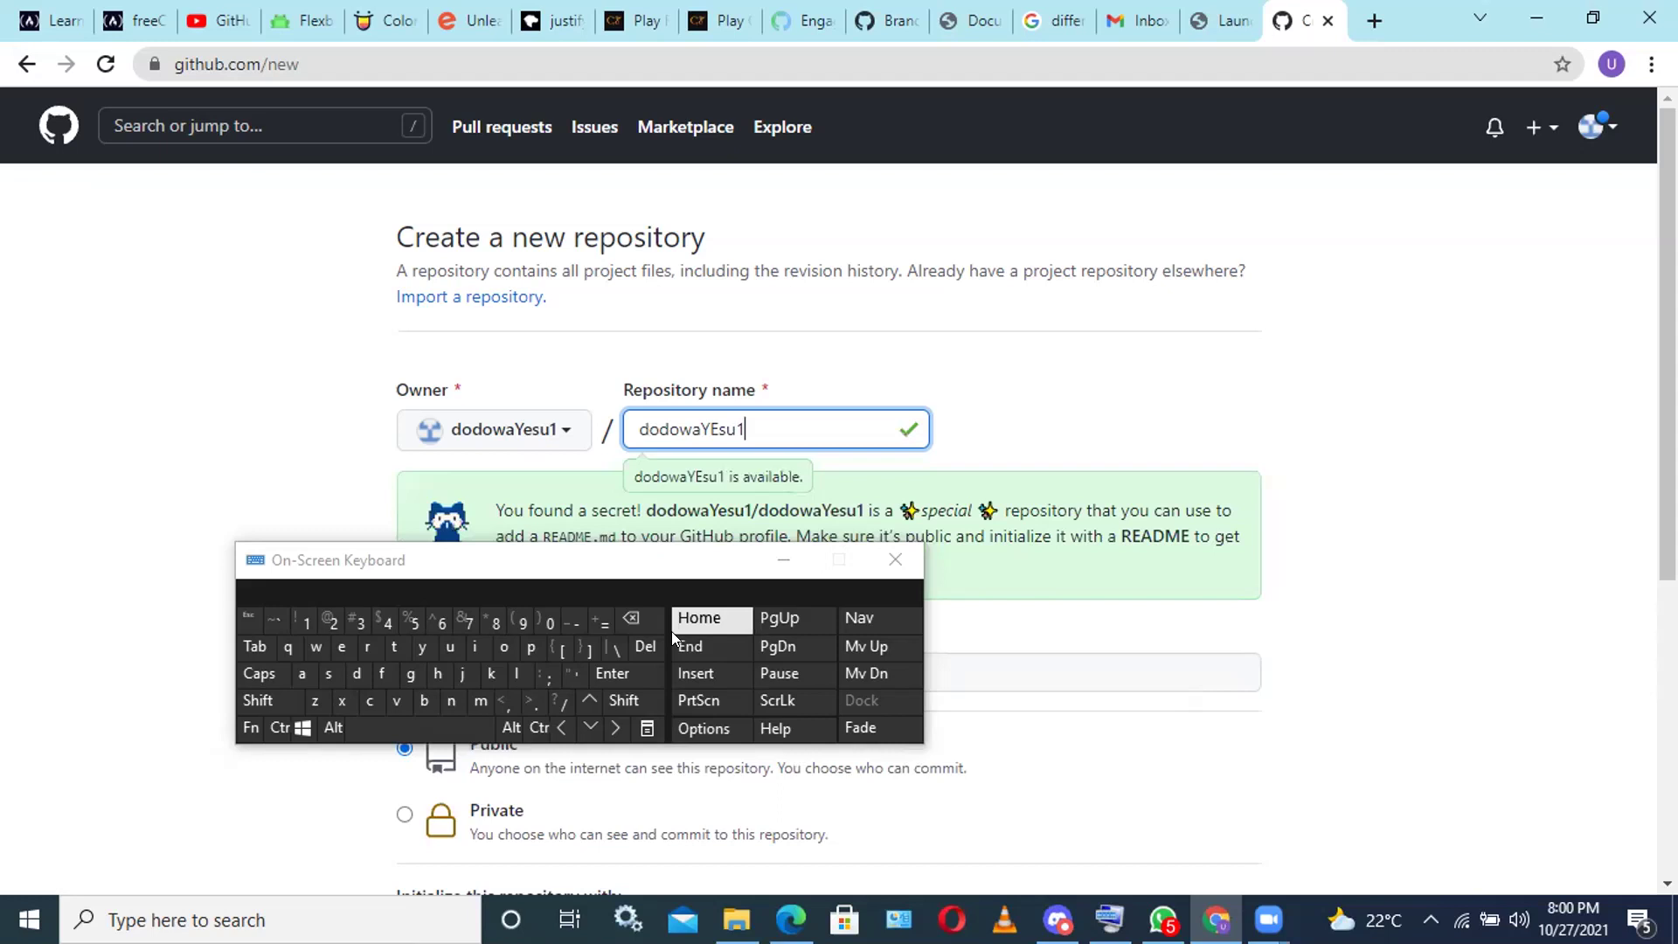
Replace the capital E in the repository name with a lowercase e so it matches the owner's username.
drag(671, 560, 122, 818)
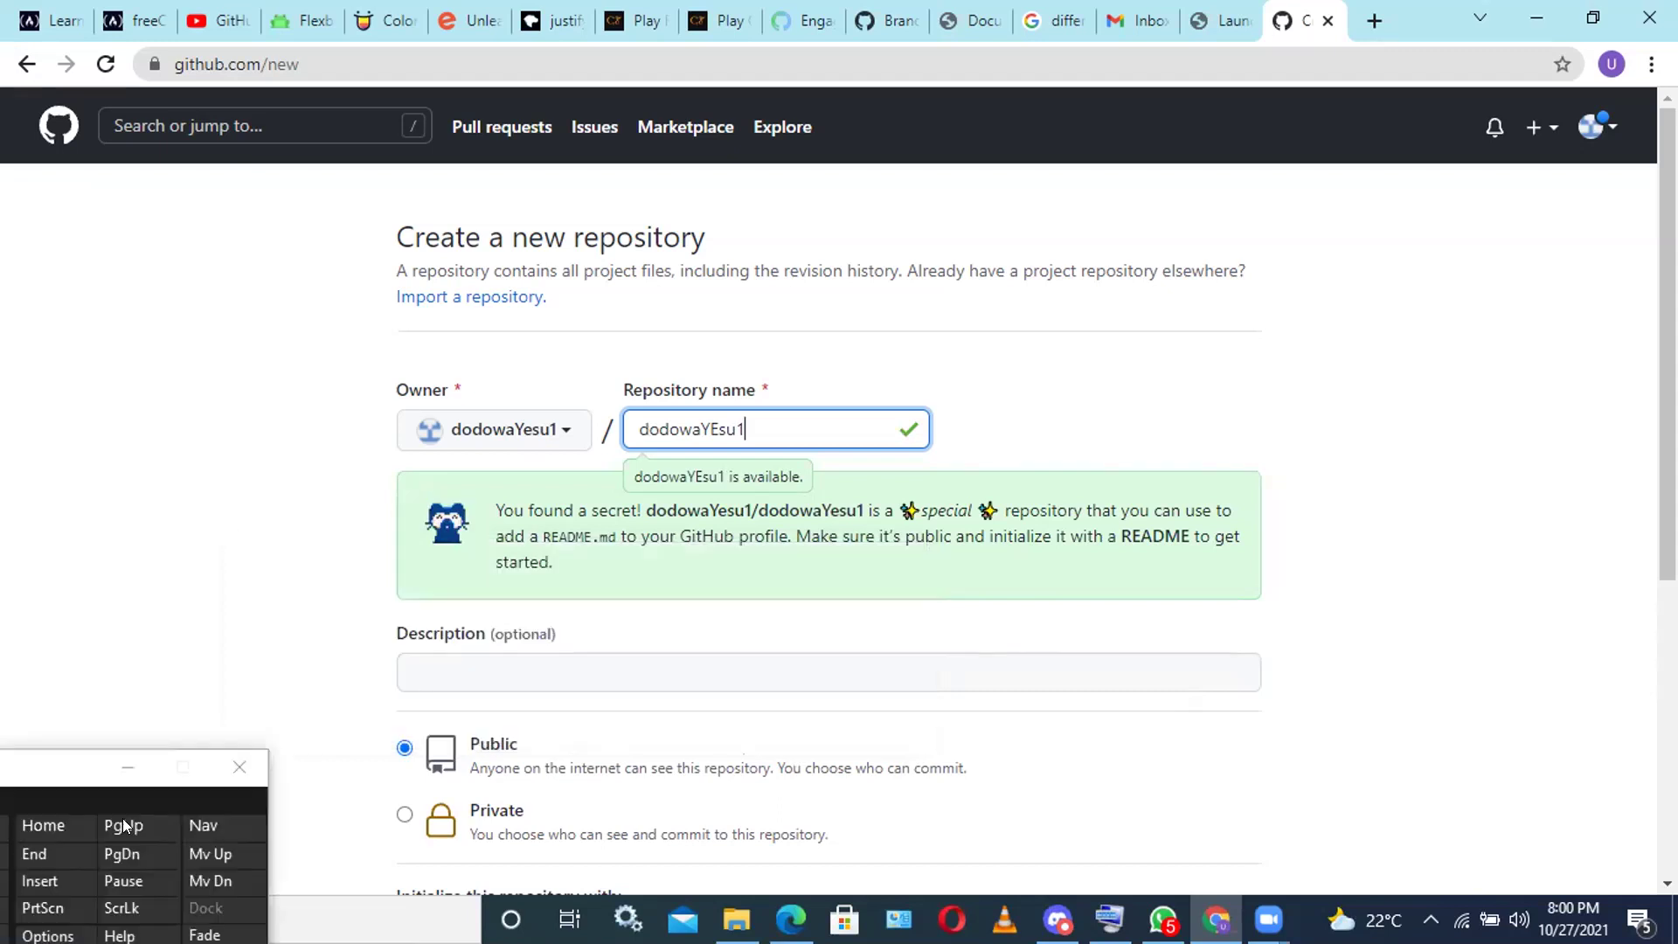
click(716, 429)
key(BackSpace)
text(e)
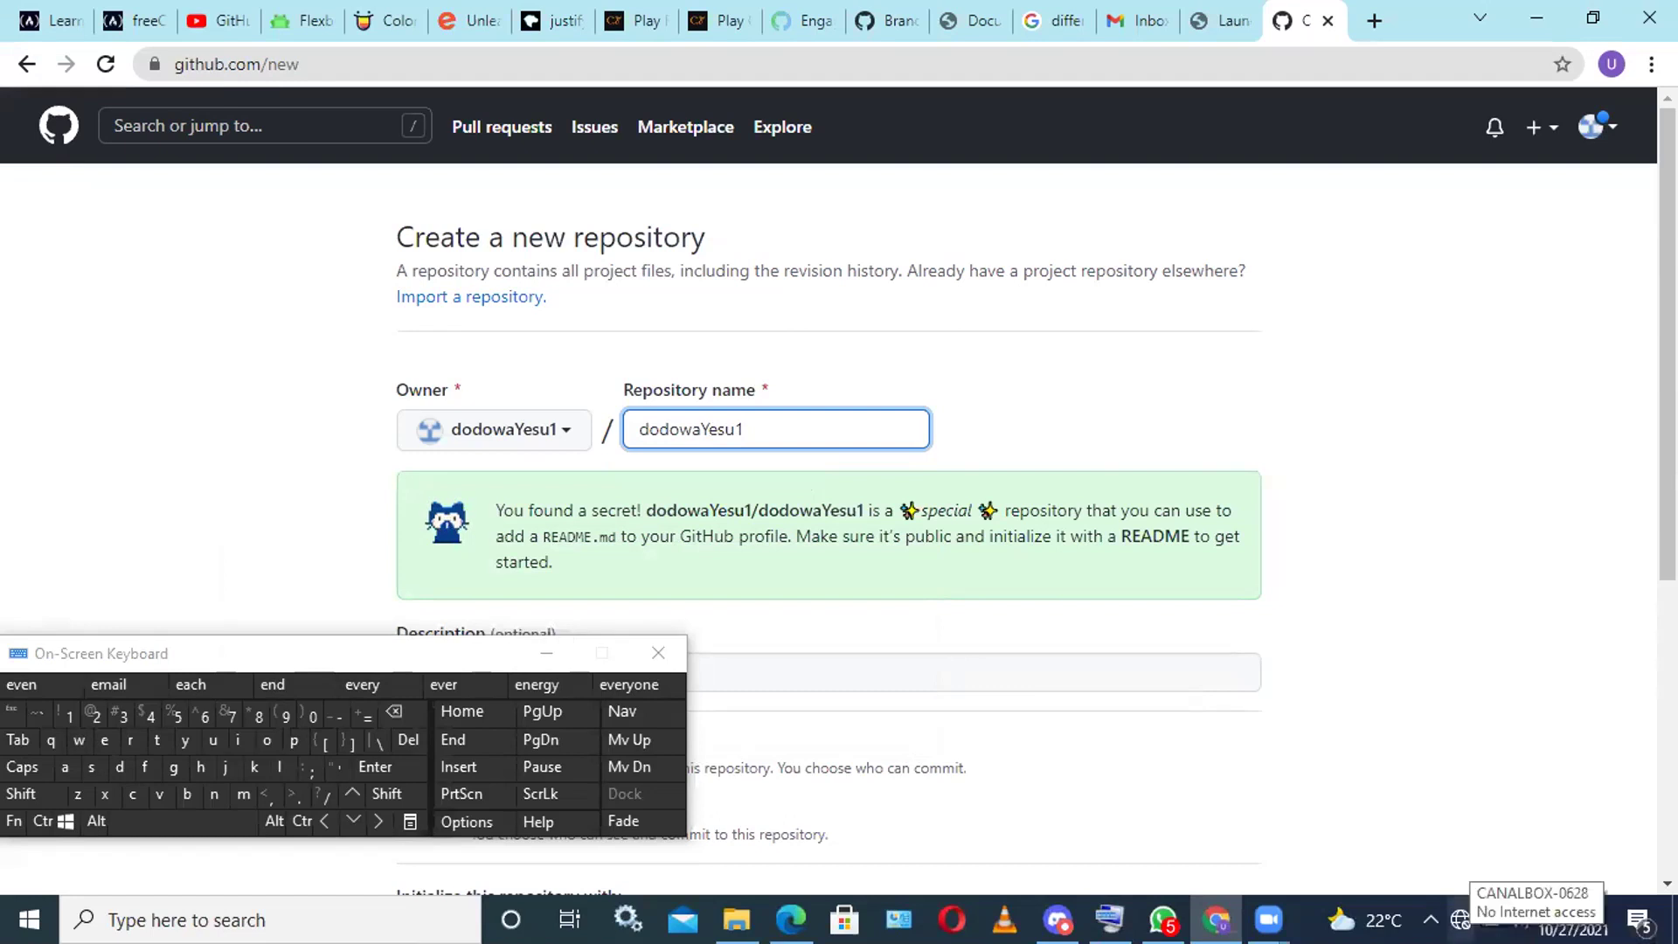
Append .github.io to the username in the repository name.
click(715, 429)
click(755, 428)
text(.)
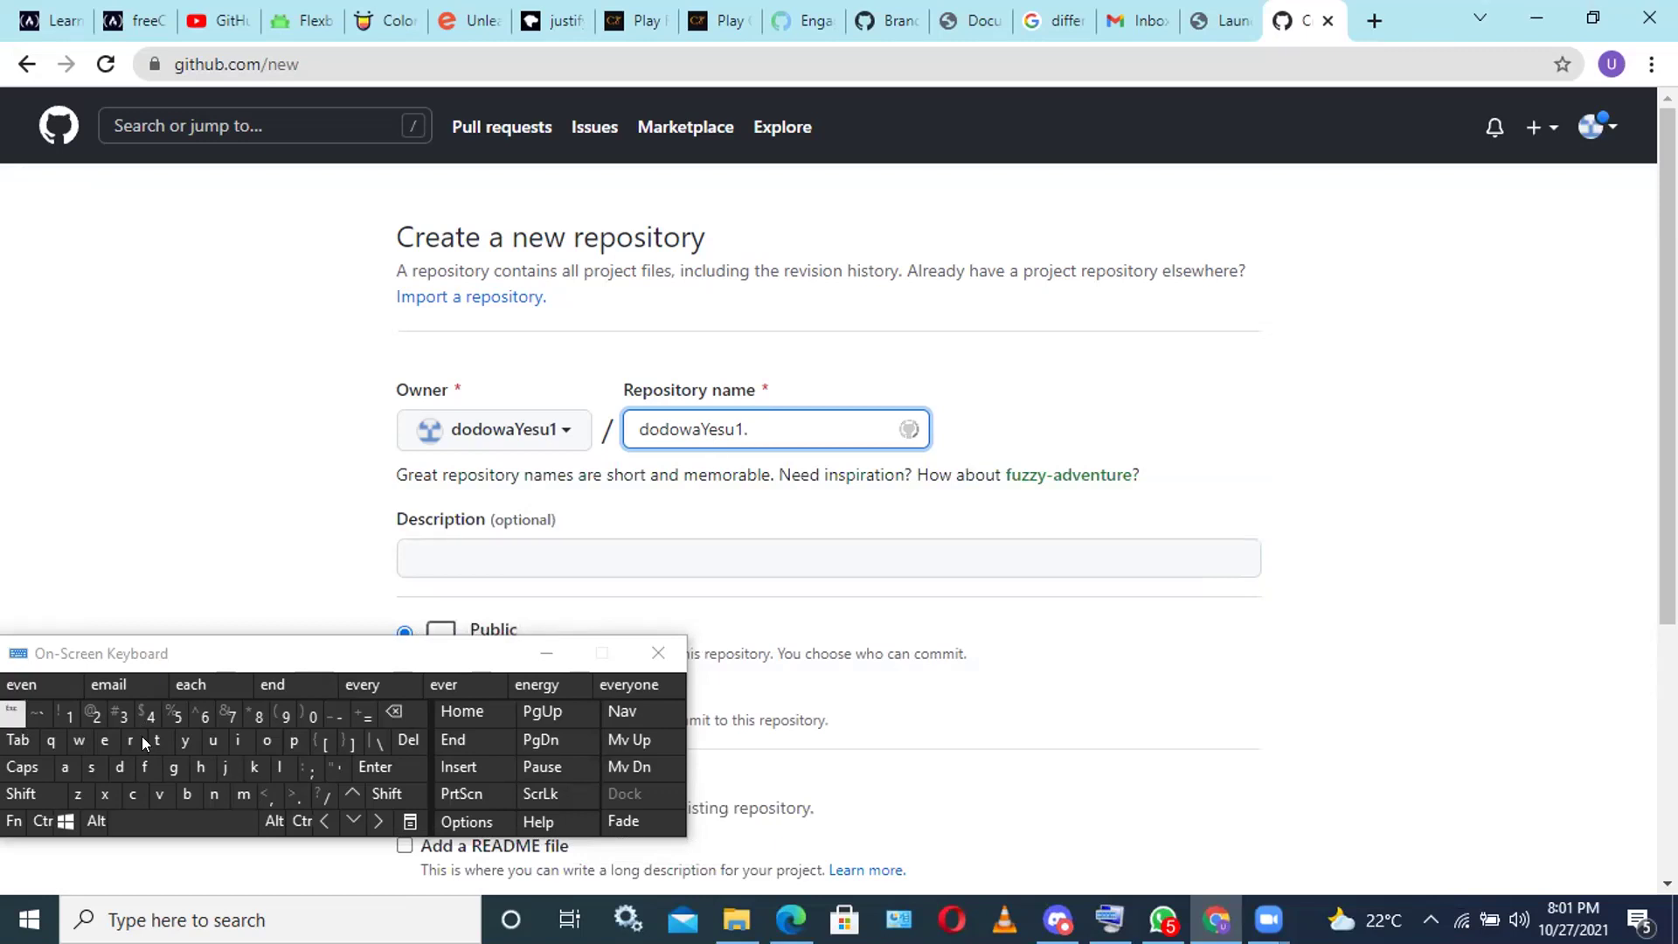
text(g)
click(236, 741)
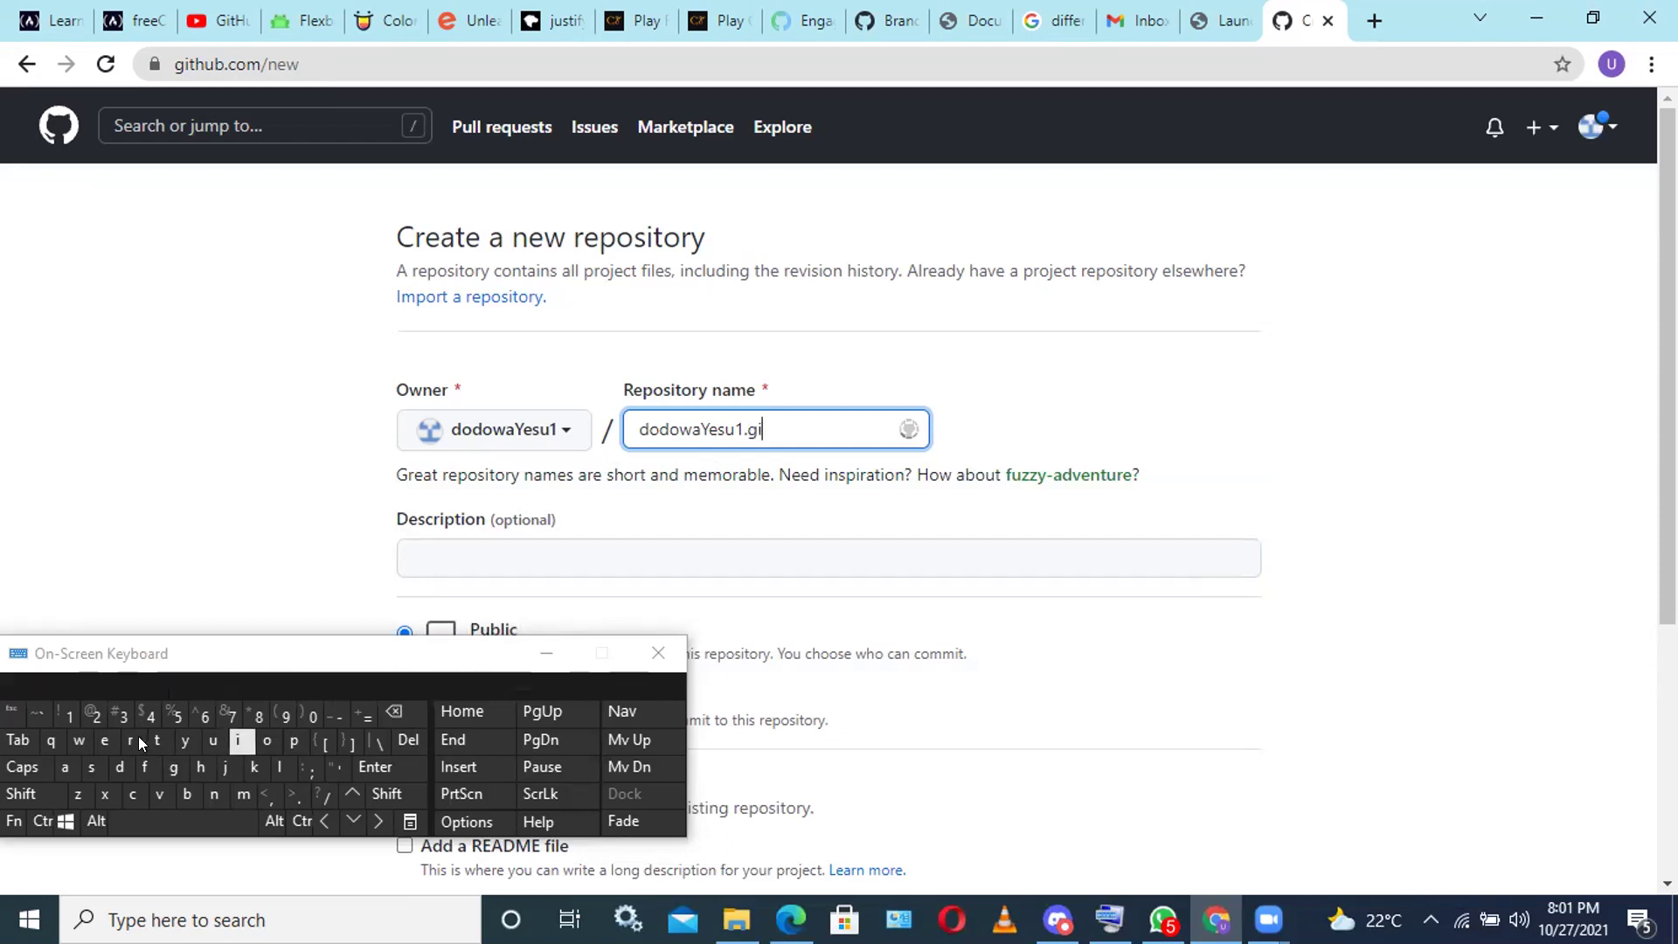
click(164, 734)
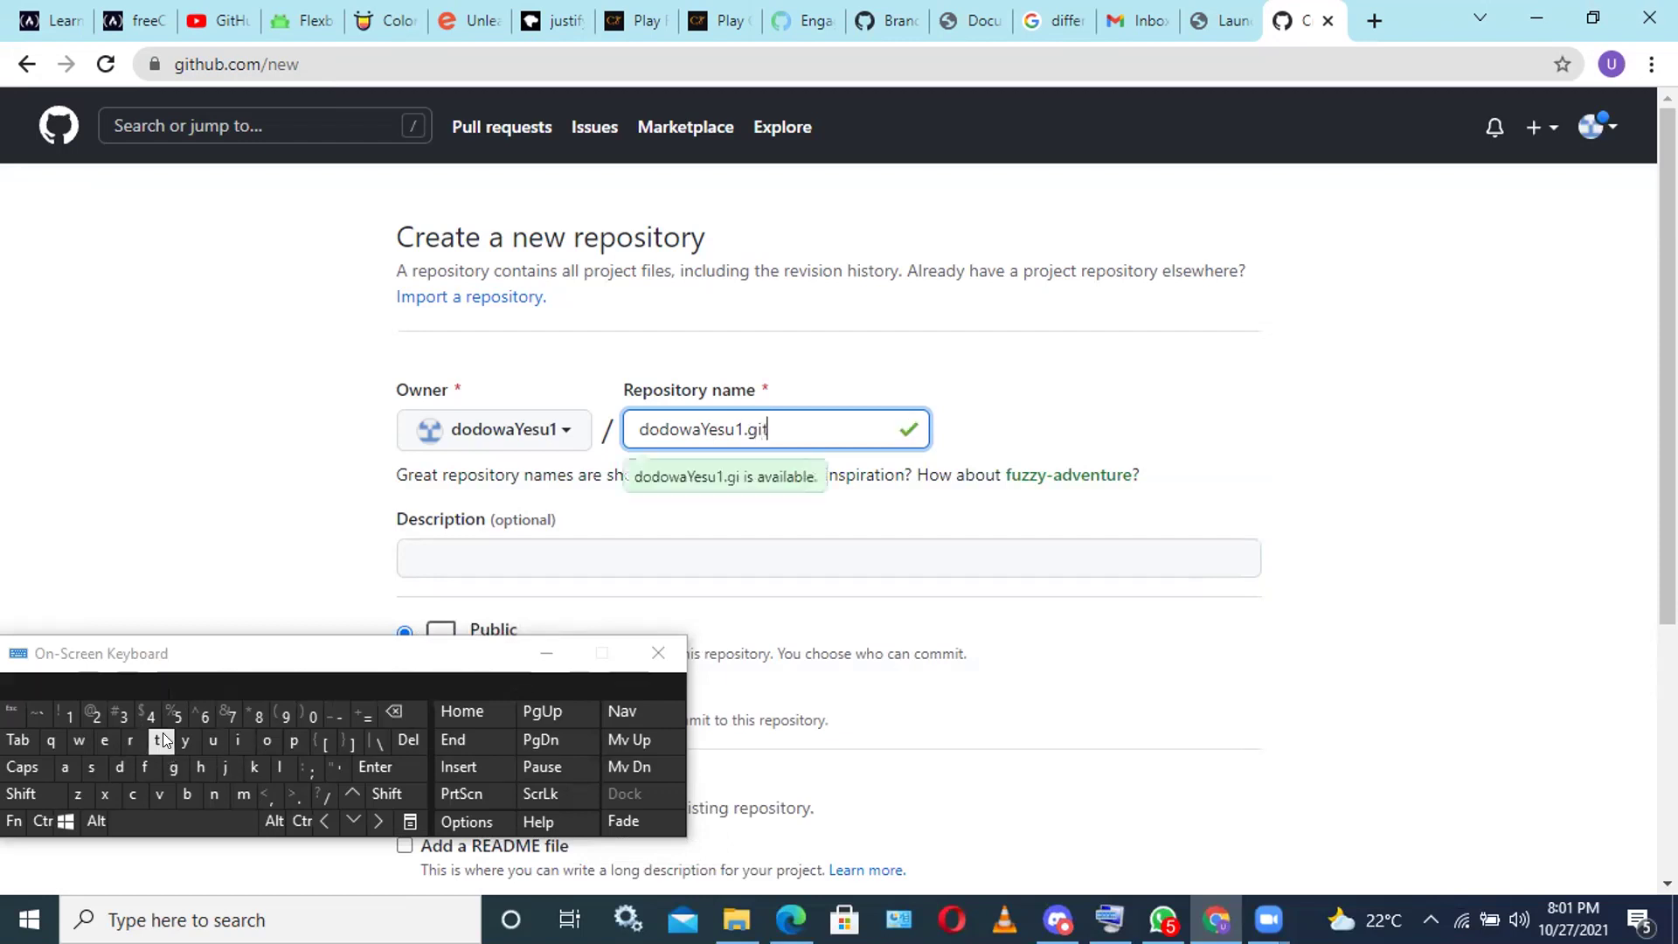
click(200, 767)
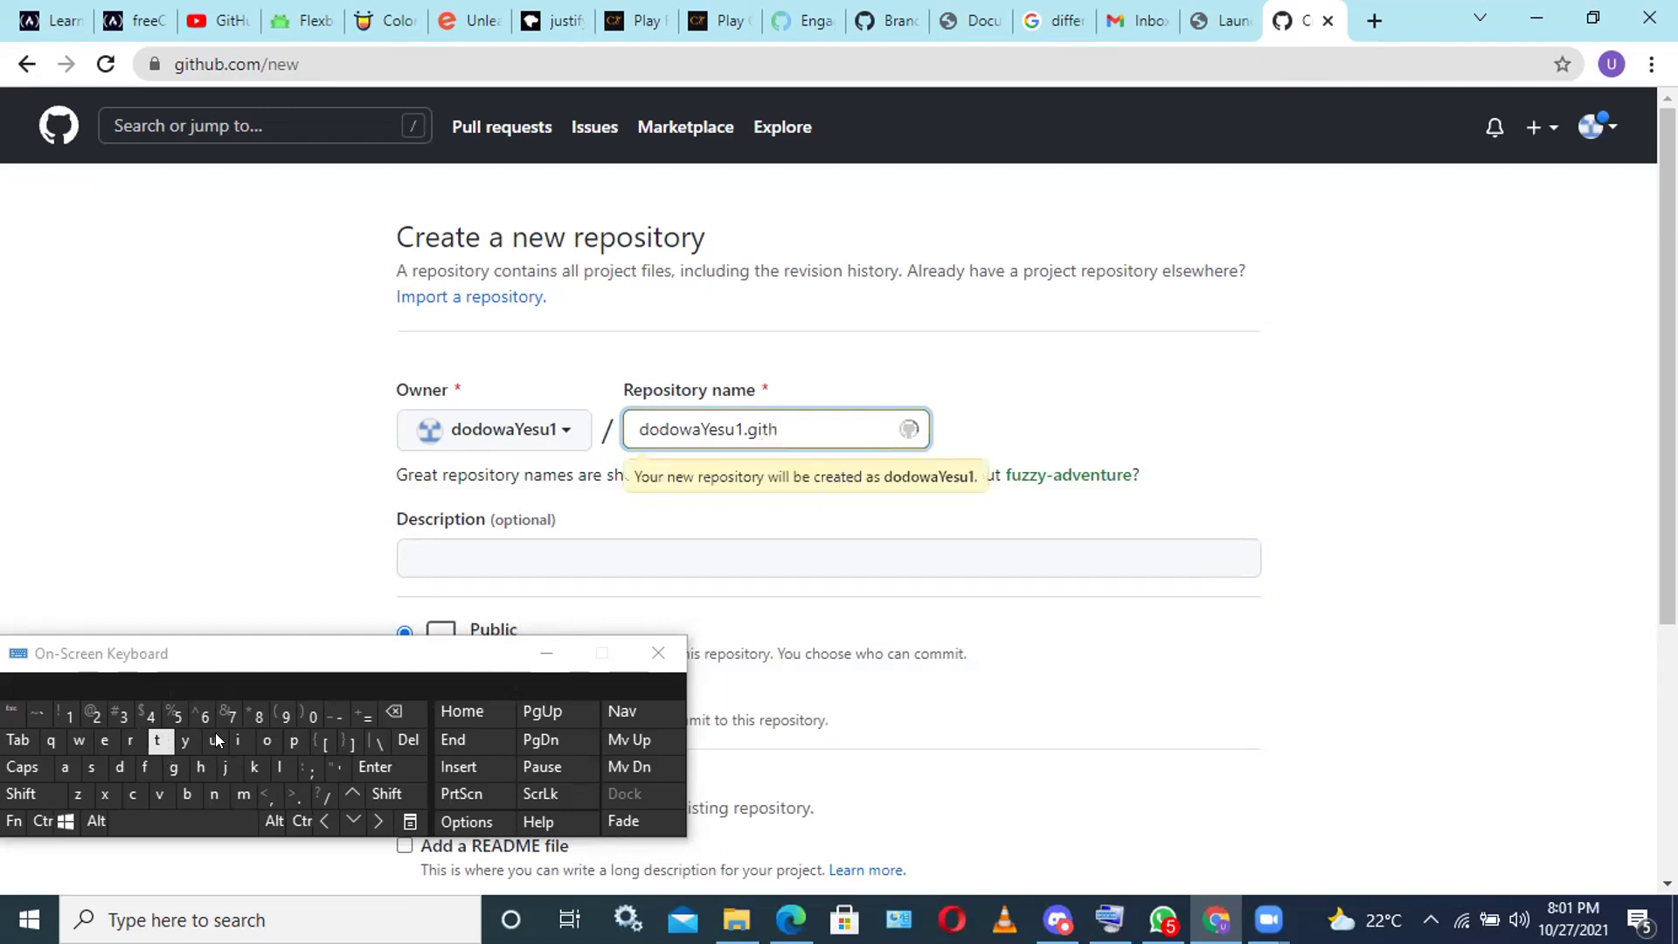
text(u)
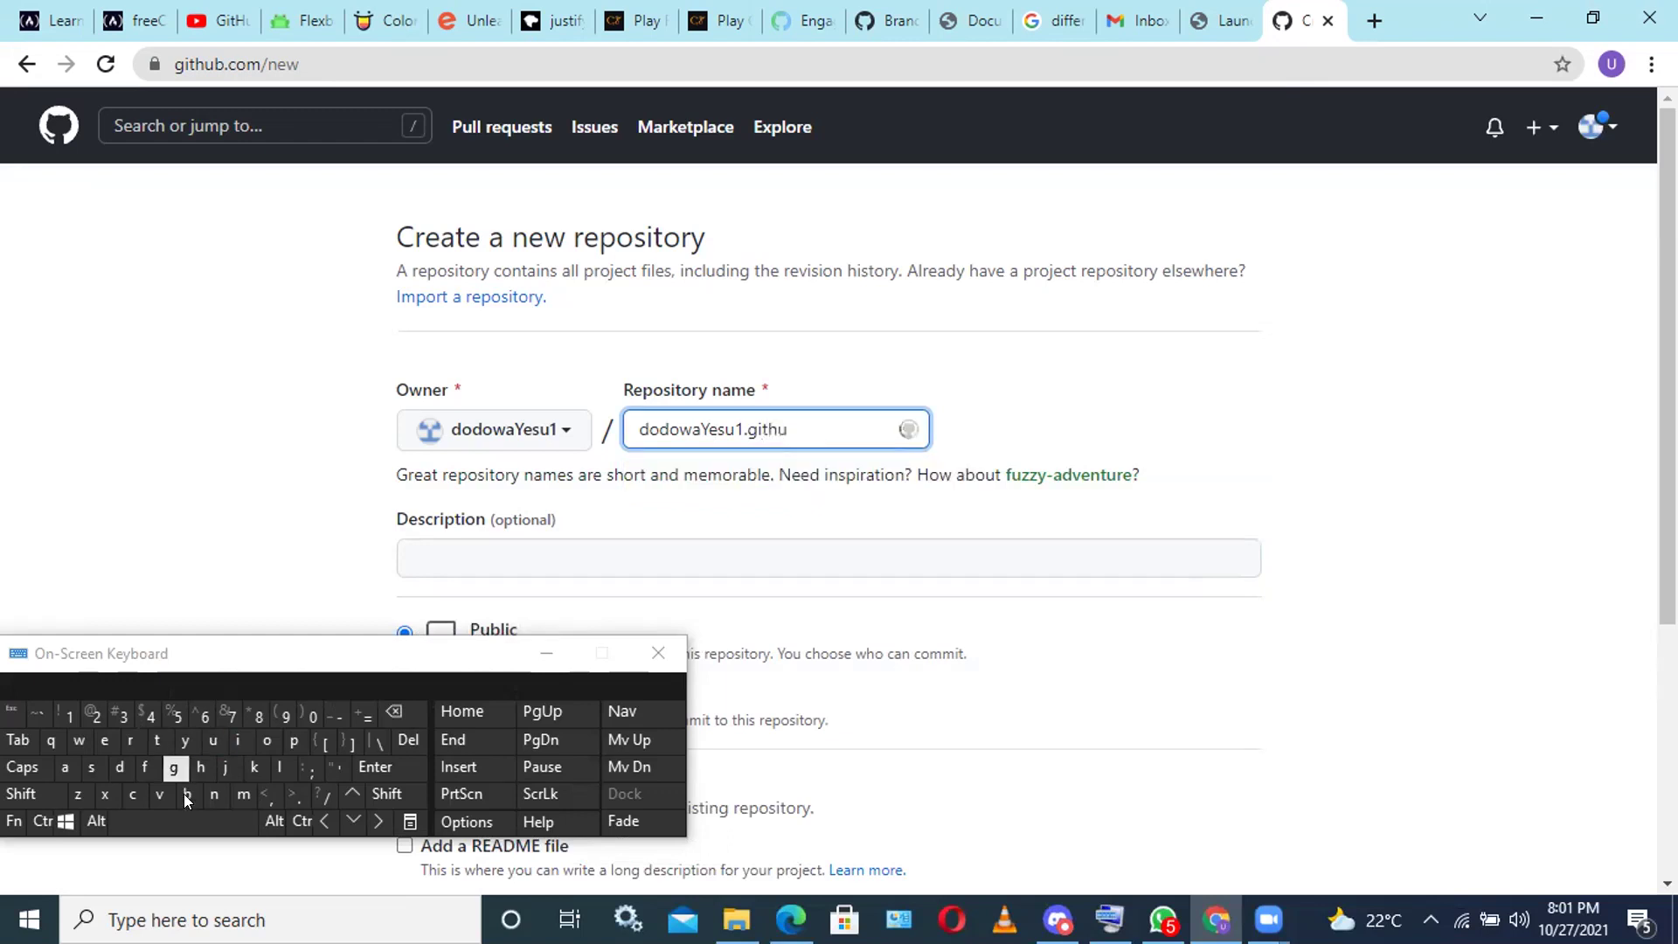
click(185, 794)
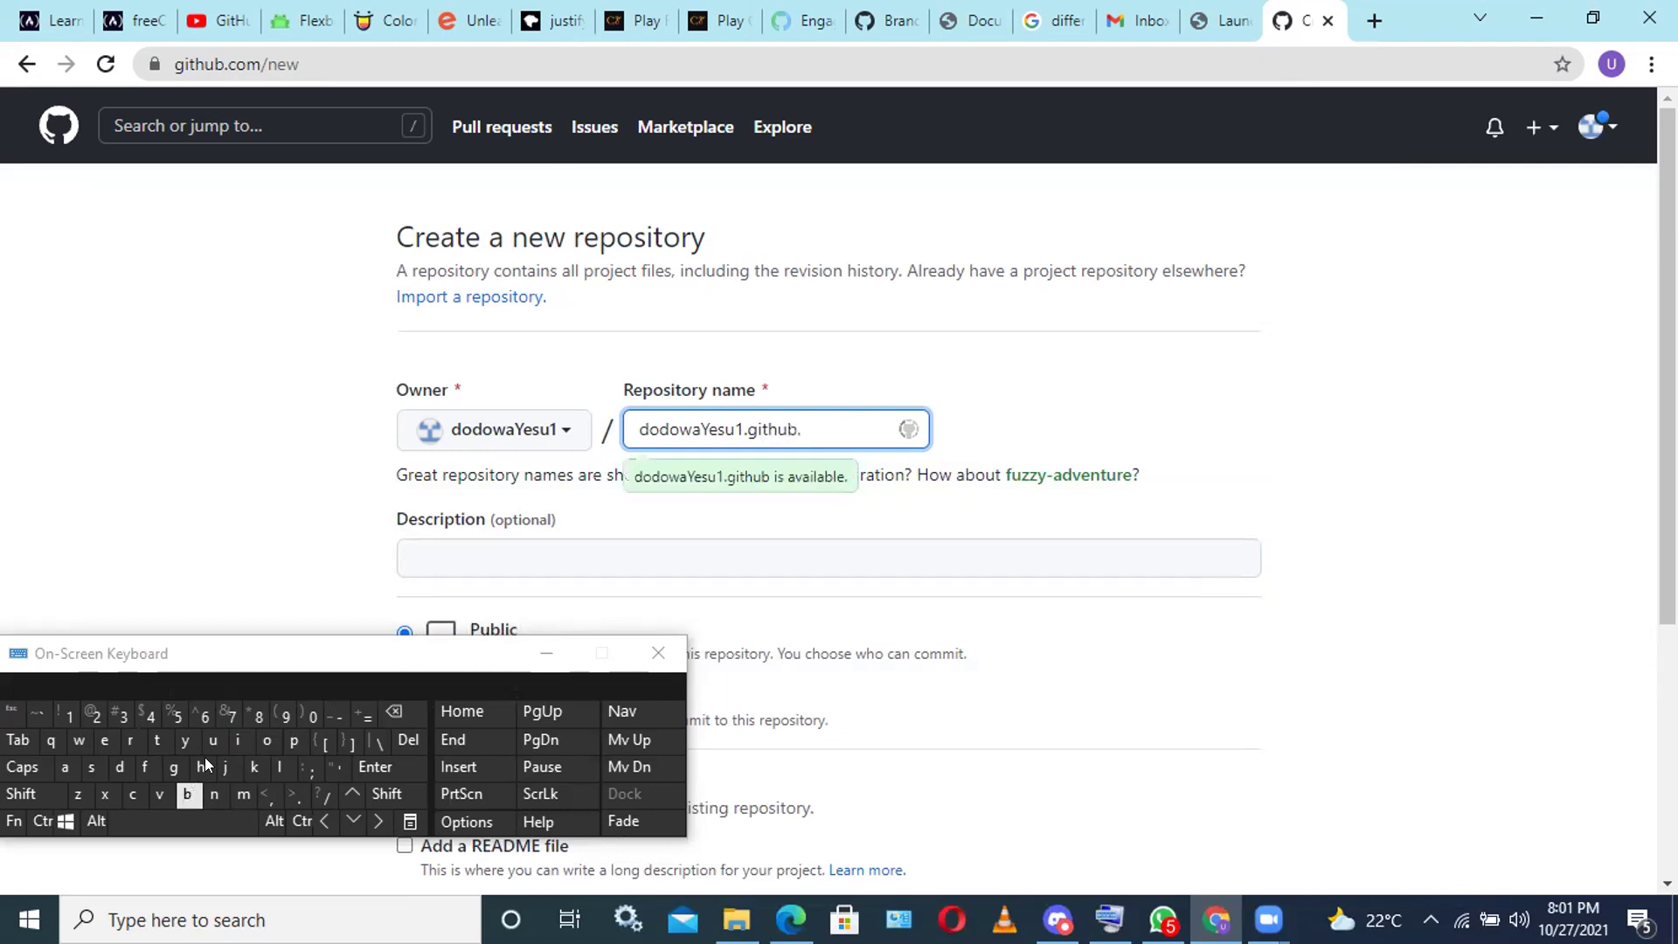
click(238, 739)
click(262, 738)
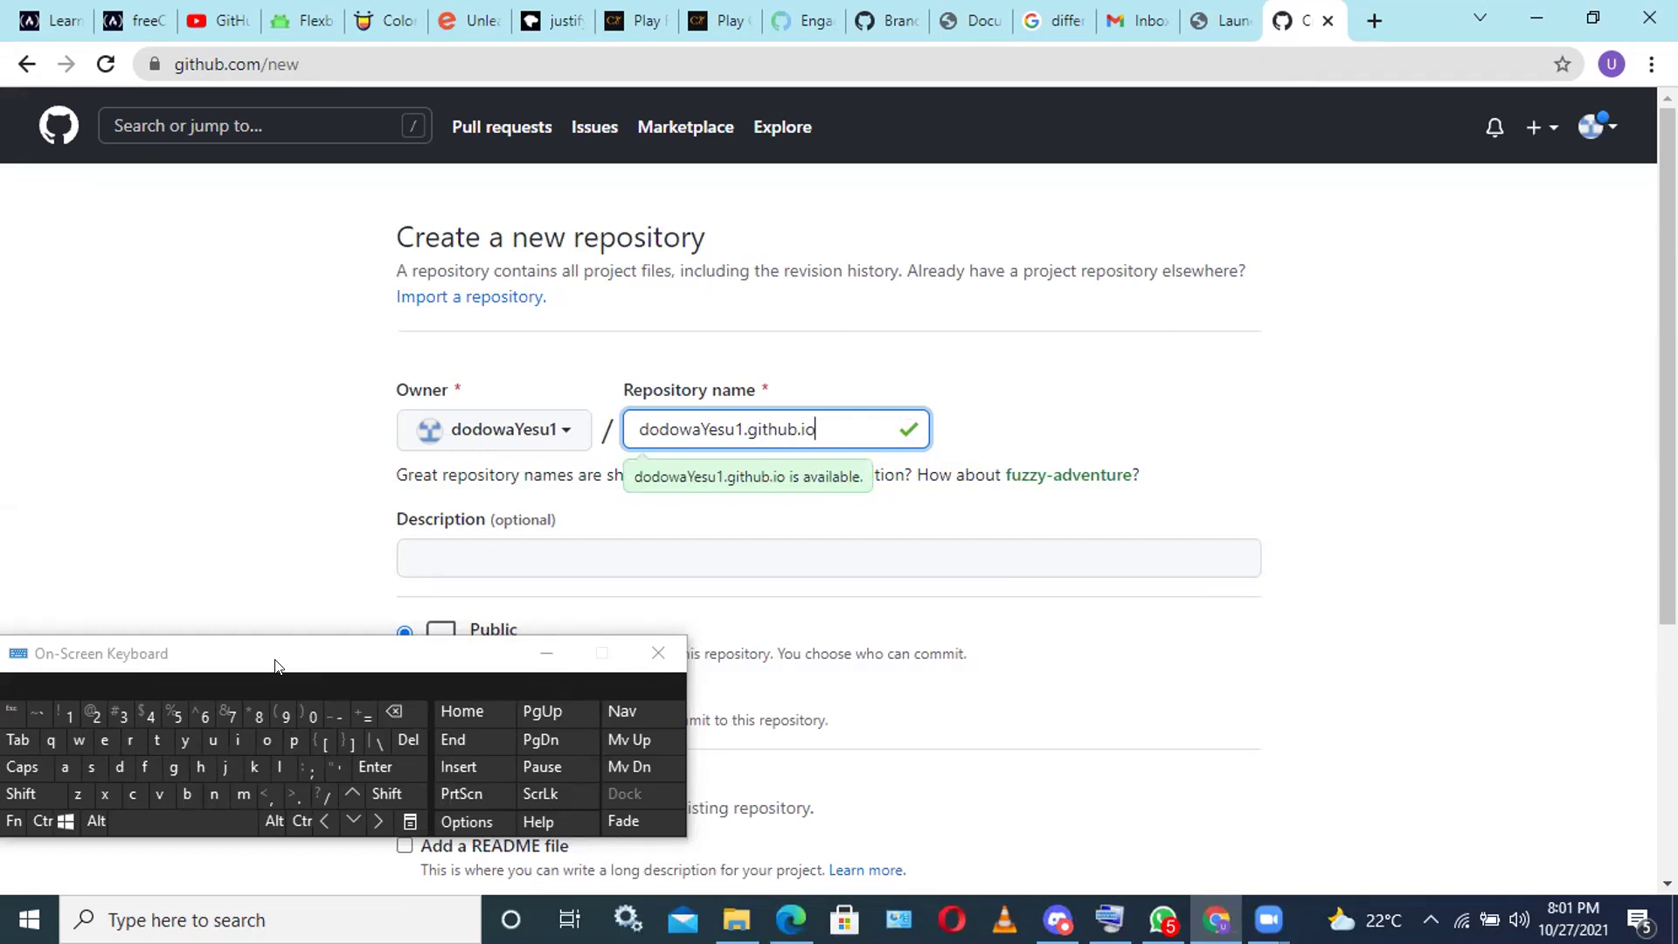
Create the repository as public, without a README file, .gitignore or license.
drag(276, 666, 871, 598)
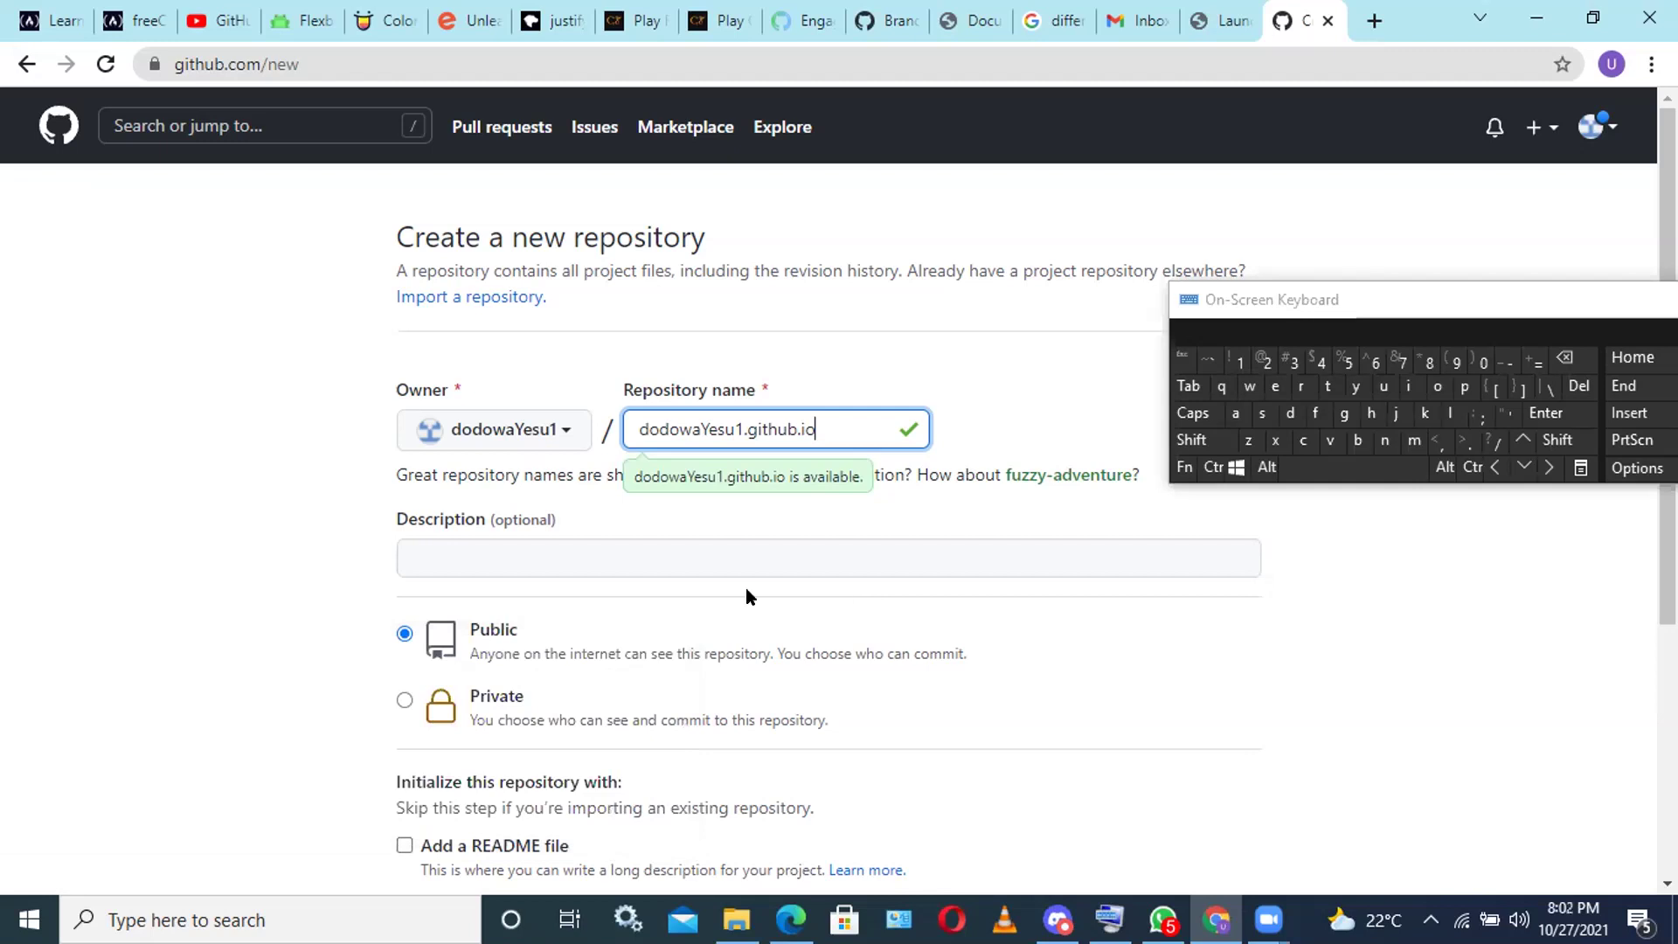
scroll(747, 590, down, 3)
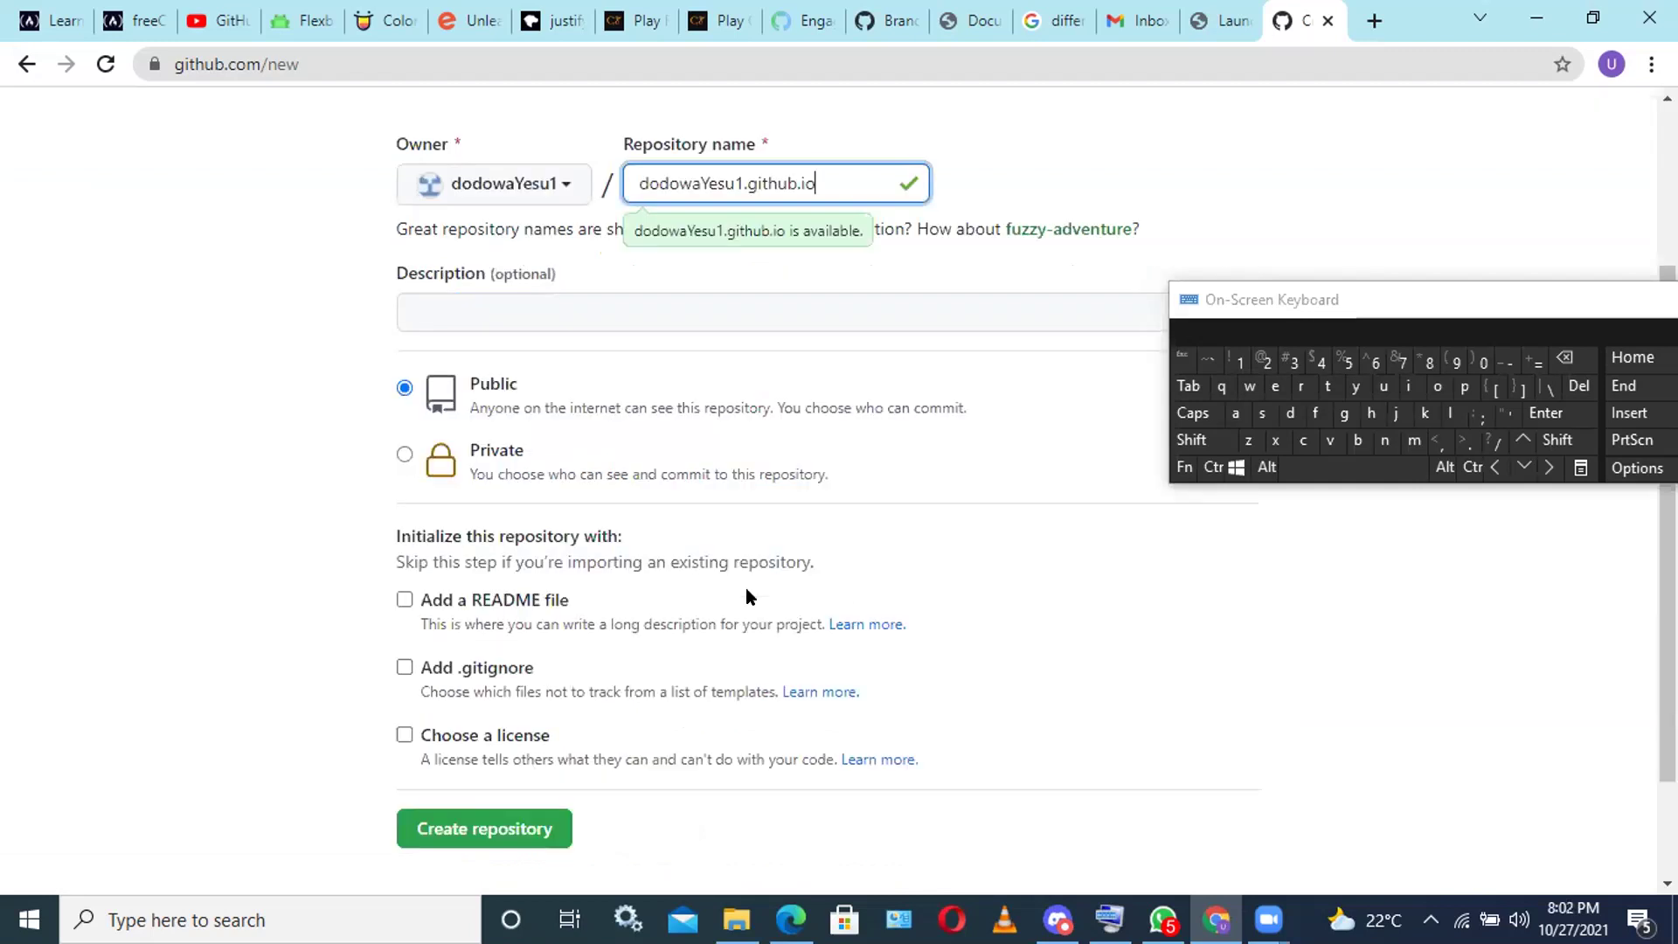
scroll(747, 595, down, 2)
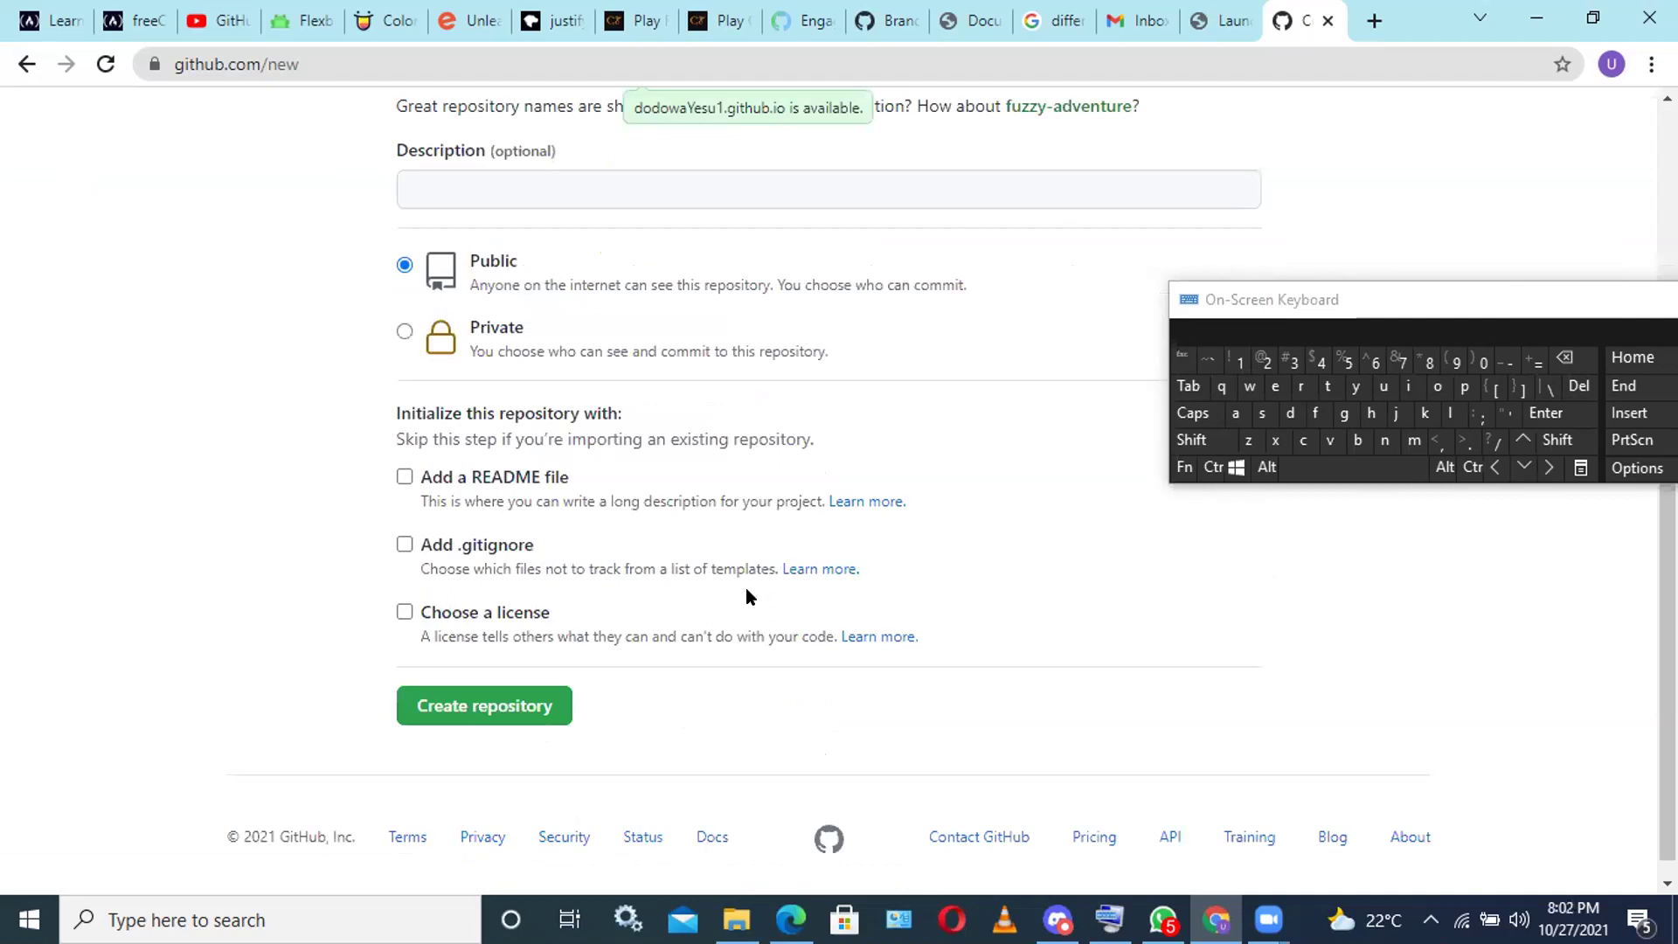
click(533, 709)
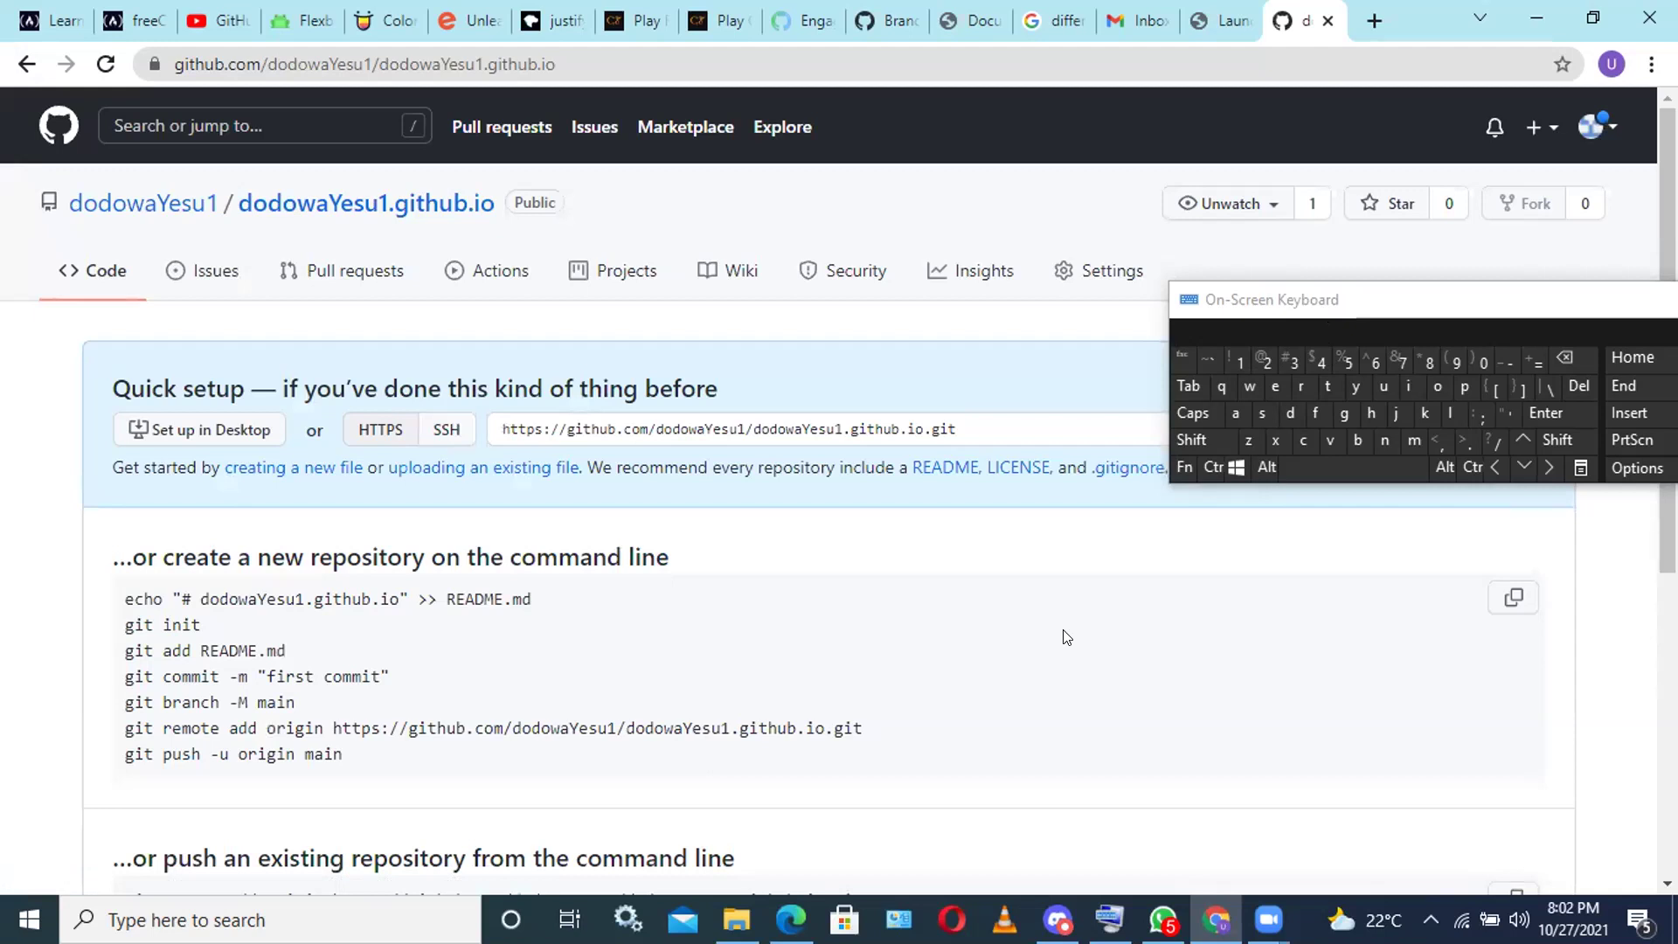
Set up the new repository in the desktop client, allowing the browser to open GitHubDesktop.
key(super+Down)
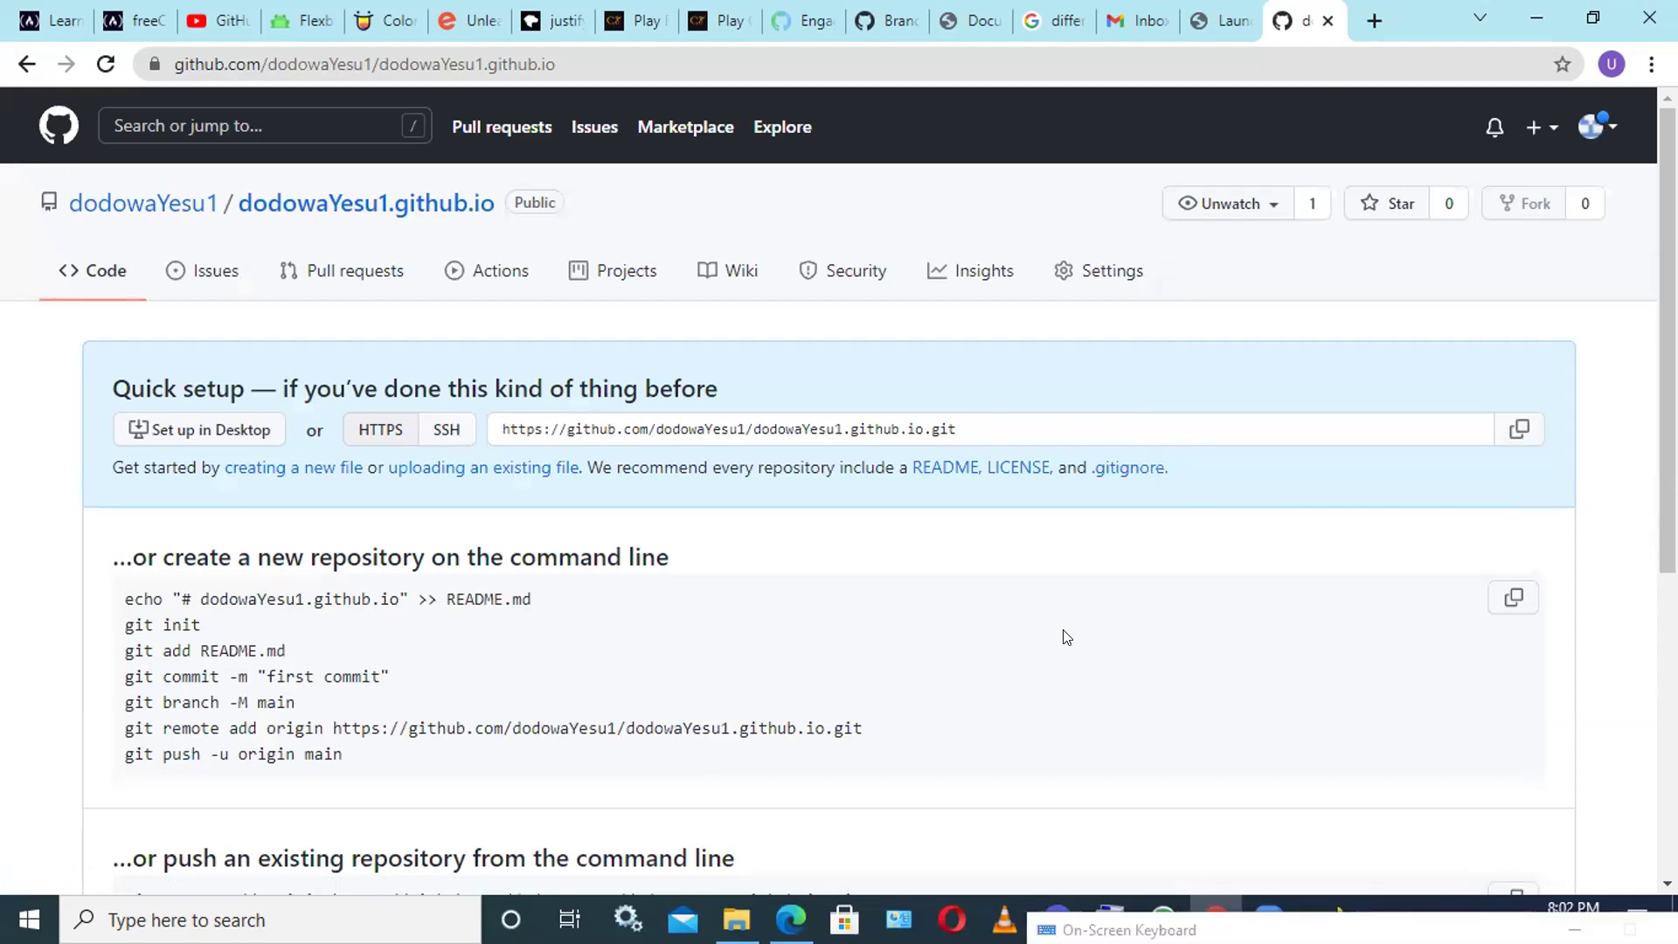
scroll(1066, 637, down, 5)
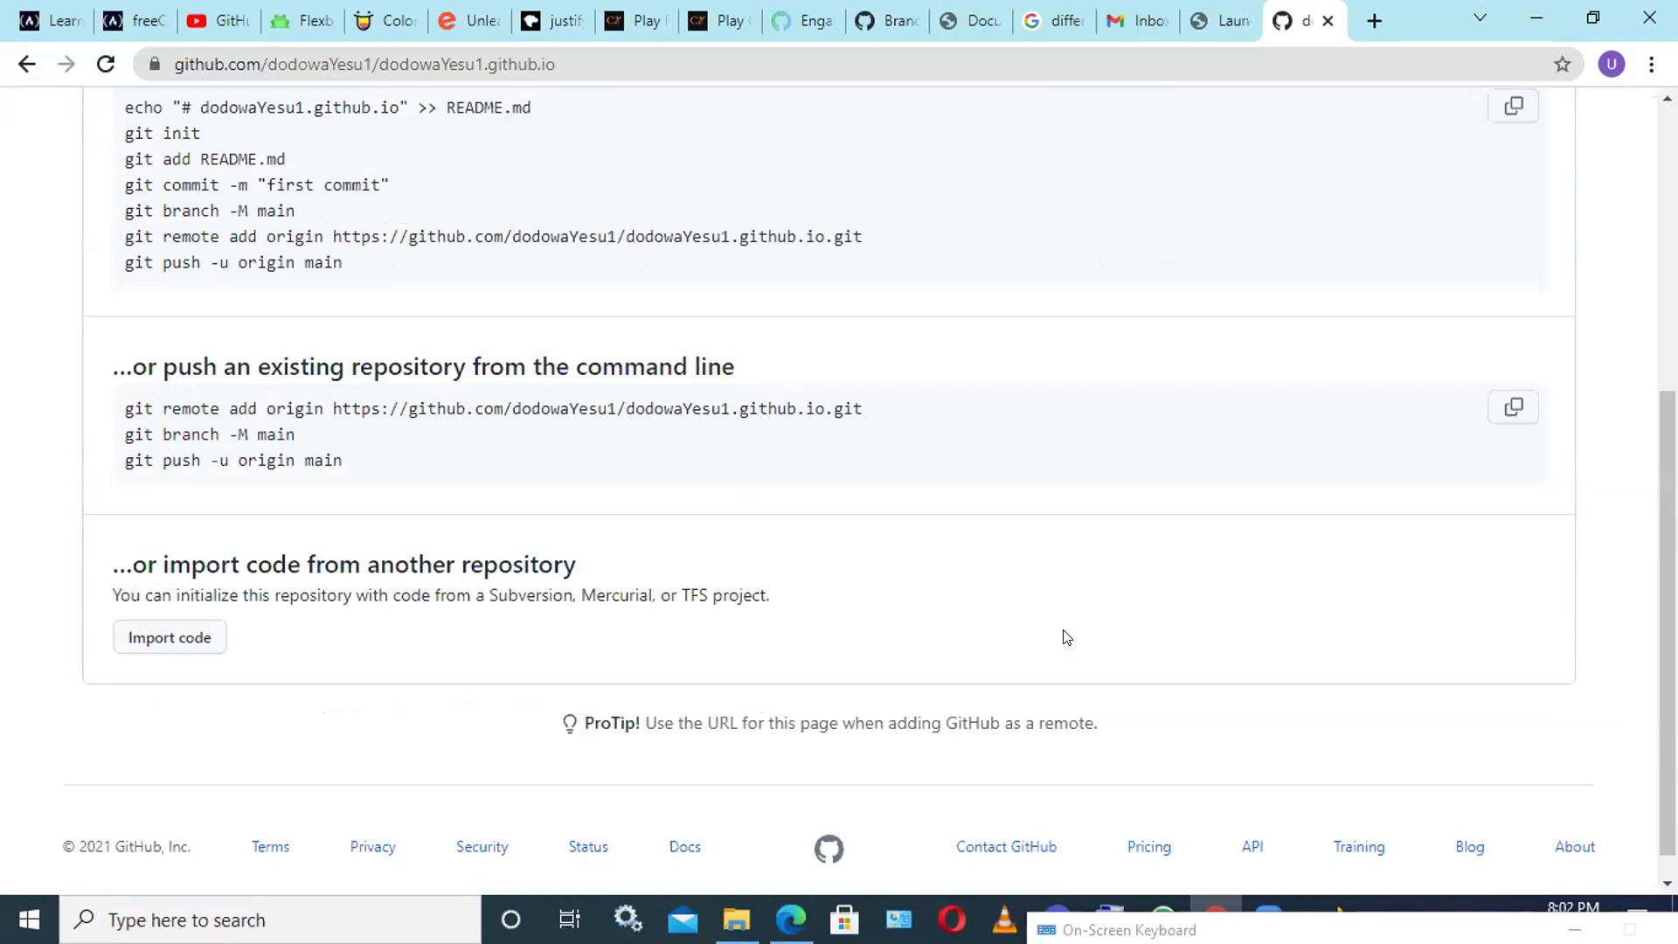
scroll(1066, 637, up, 5)
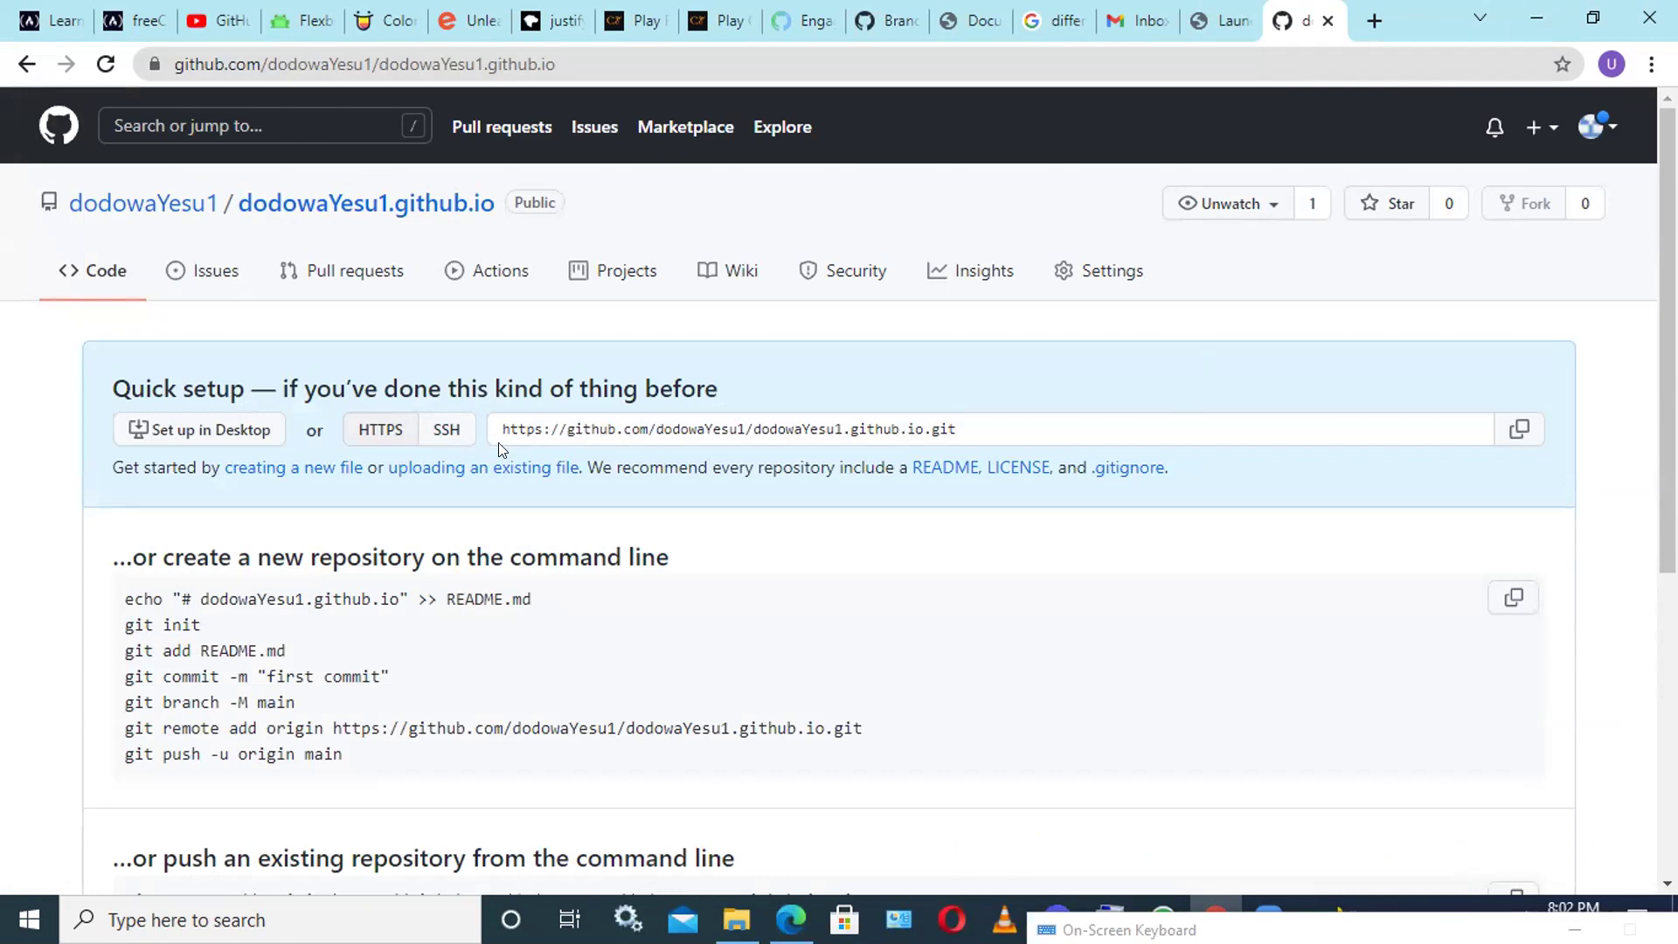
click(206, 433)
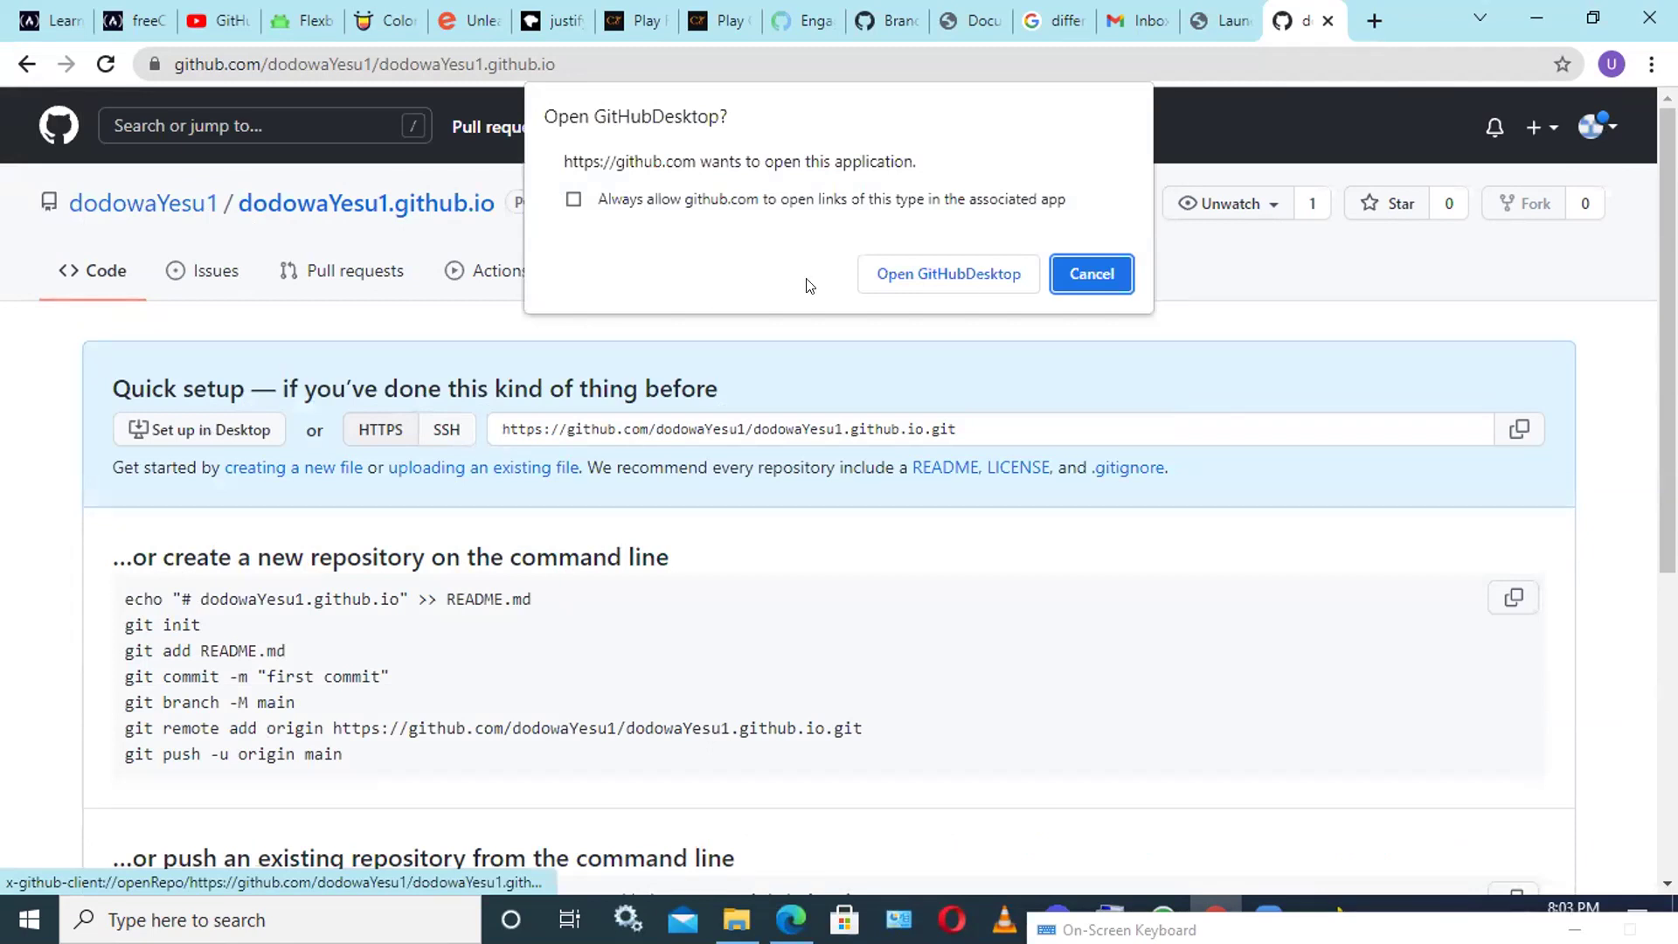
click(970, 285)
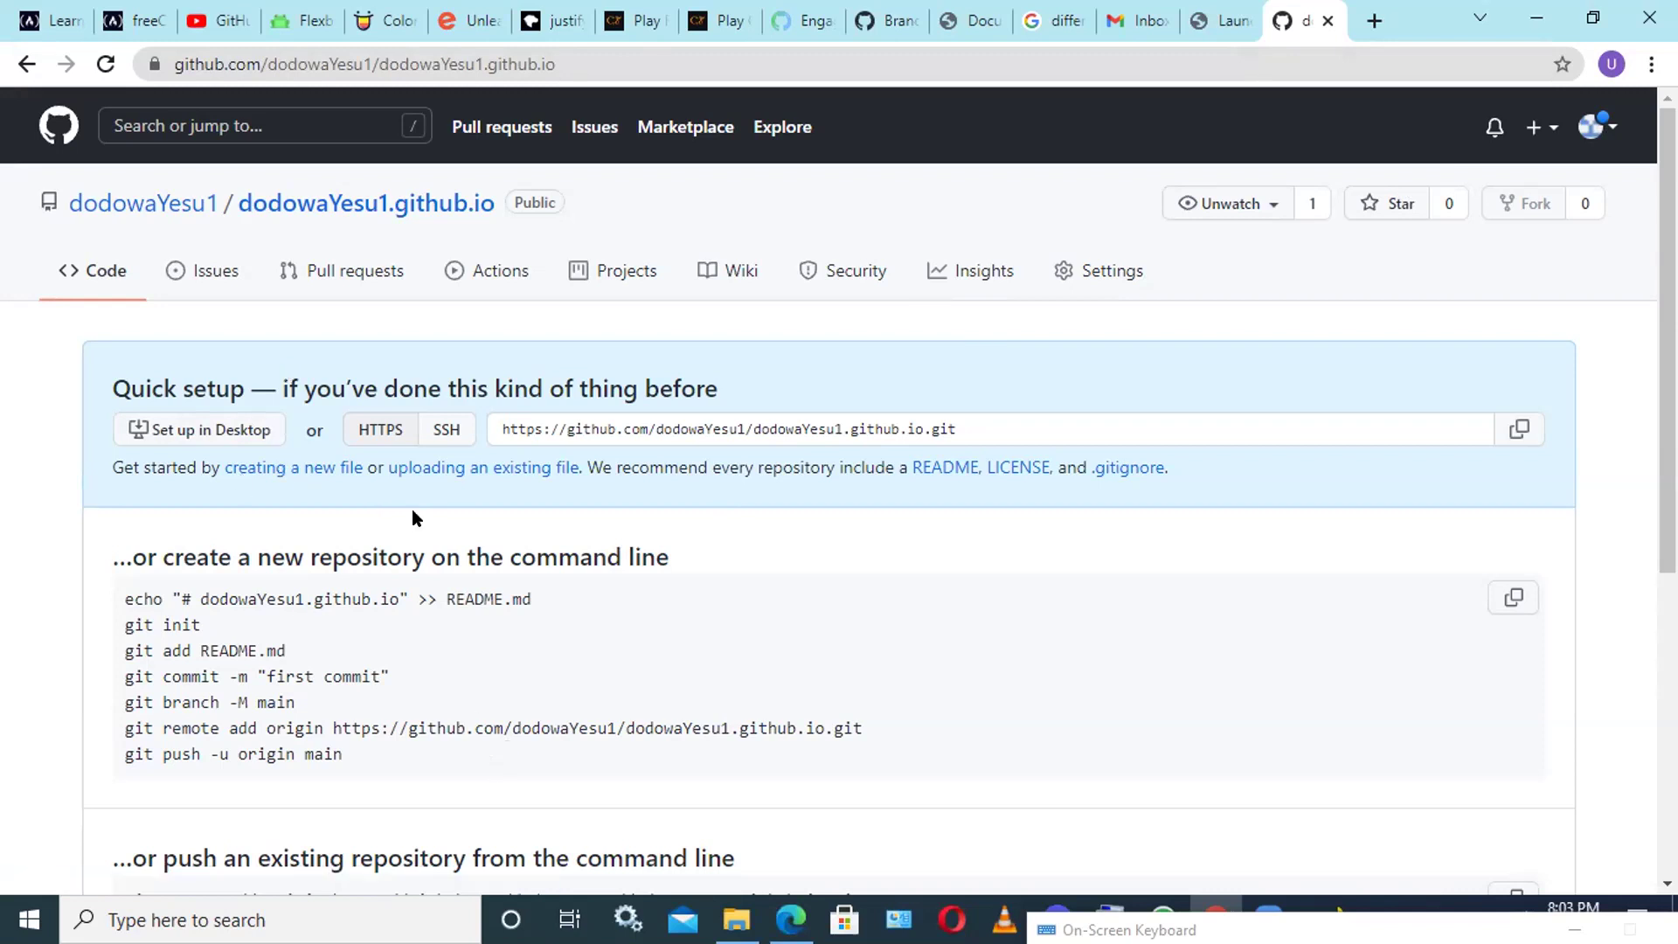
Start creating a new file in the empty repository from its quick setup section.
click(348, 293)
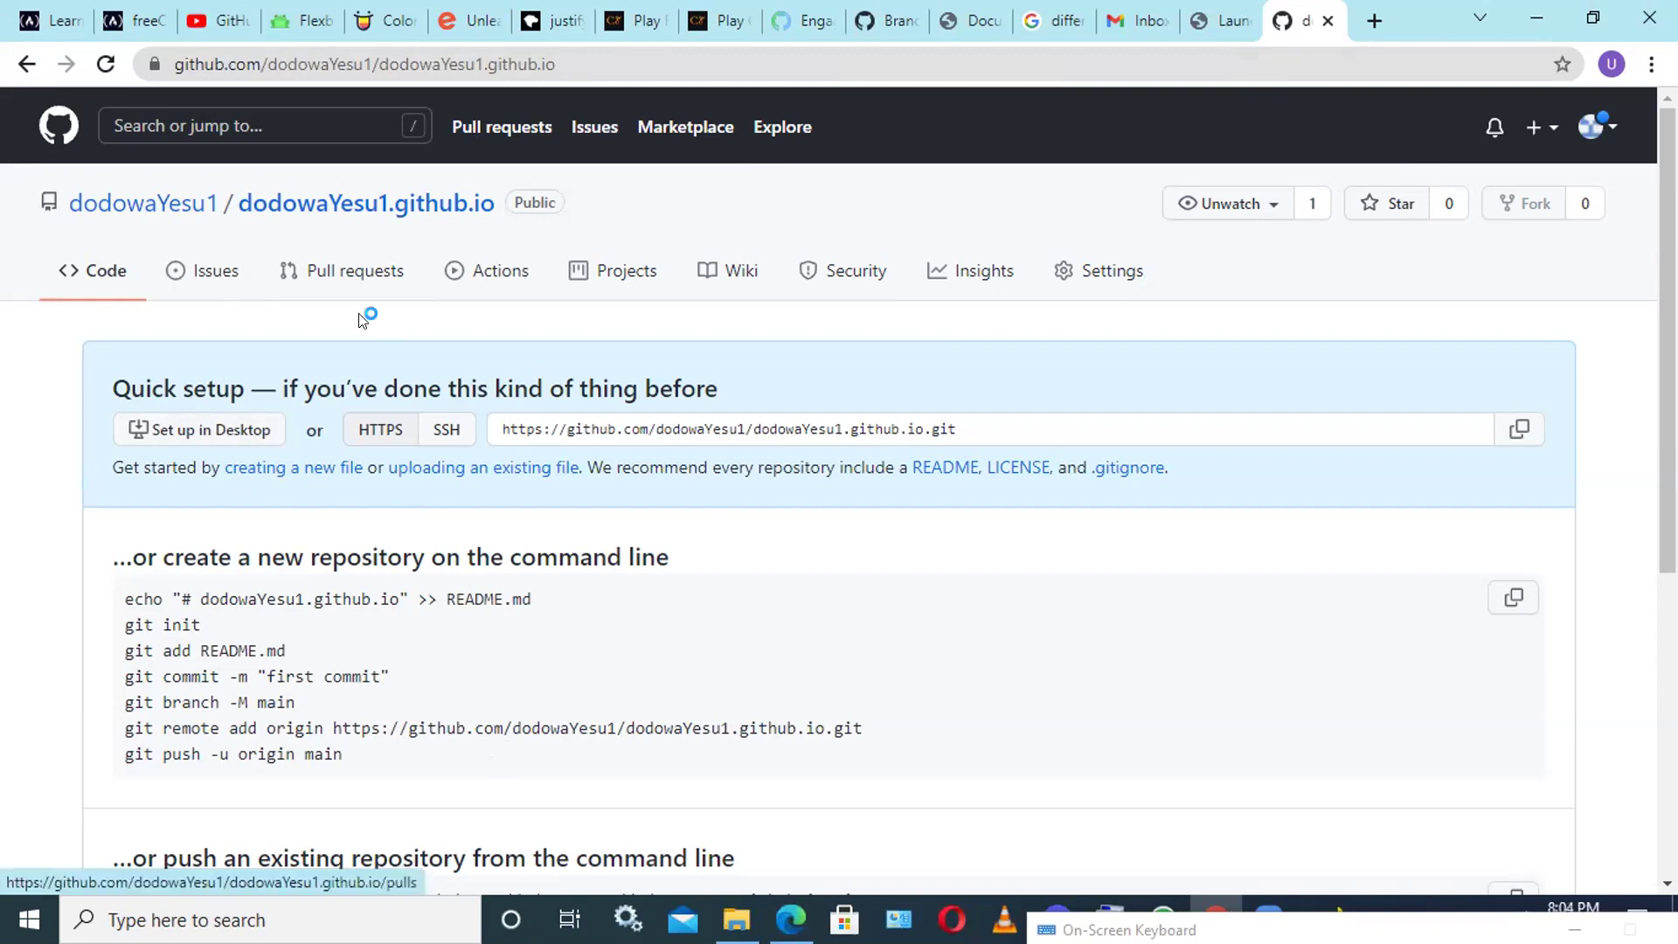
scroll(361, 327, down, 1)
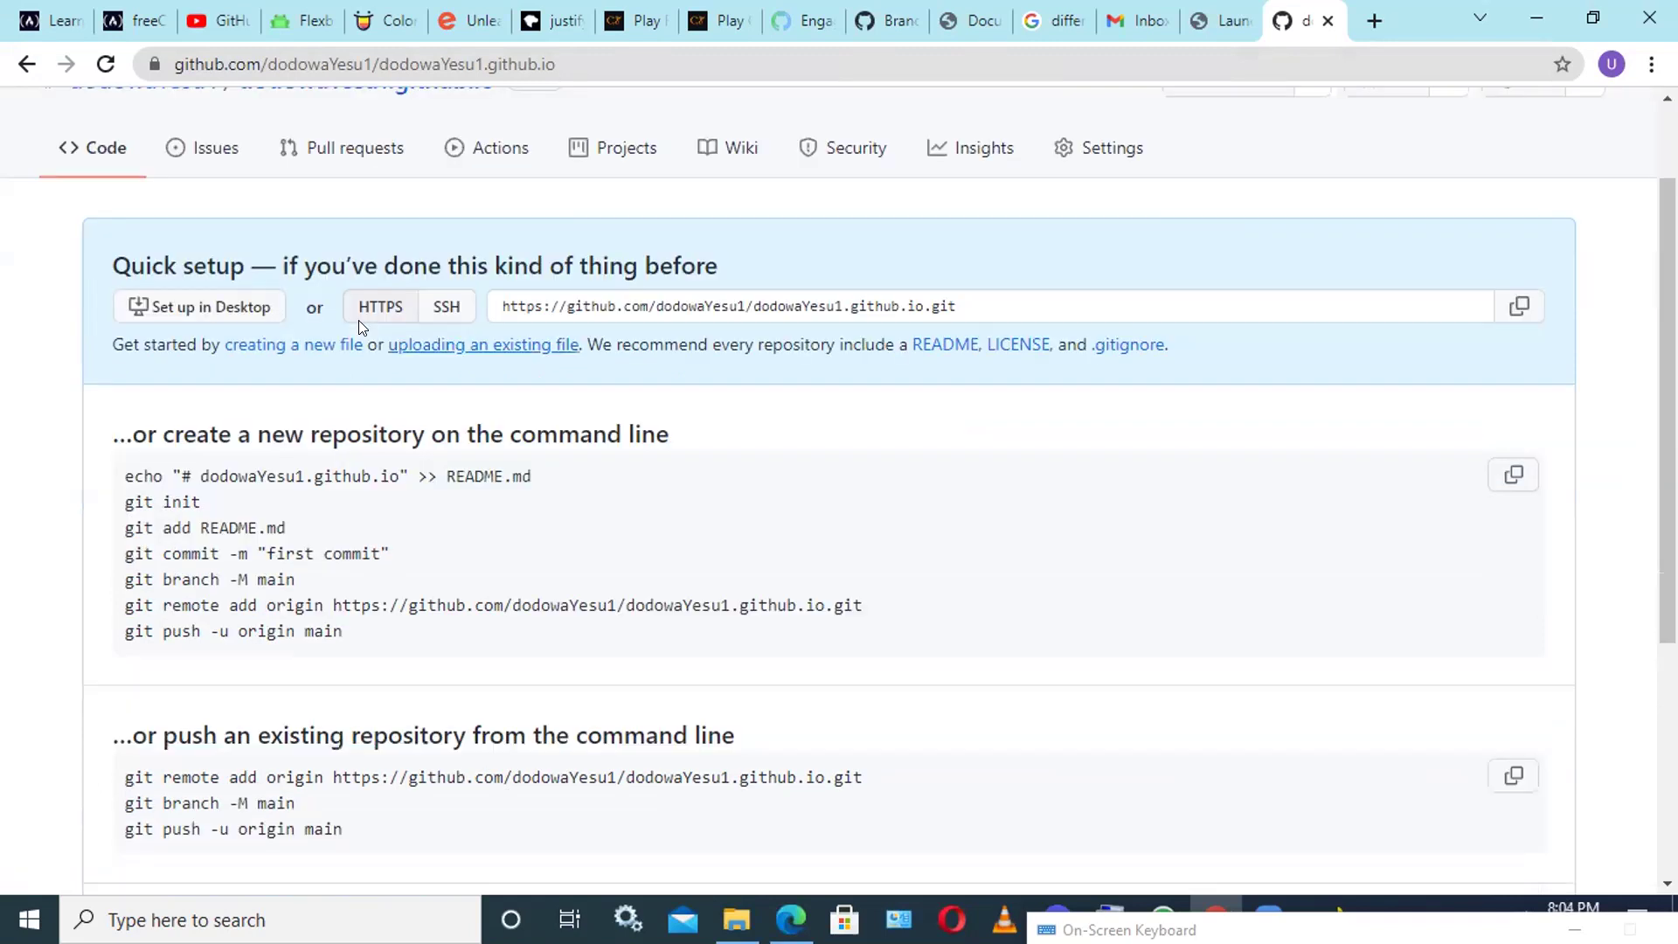
click(321, 346)
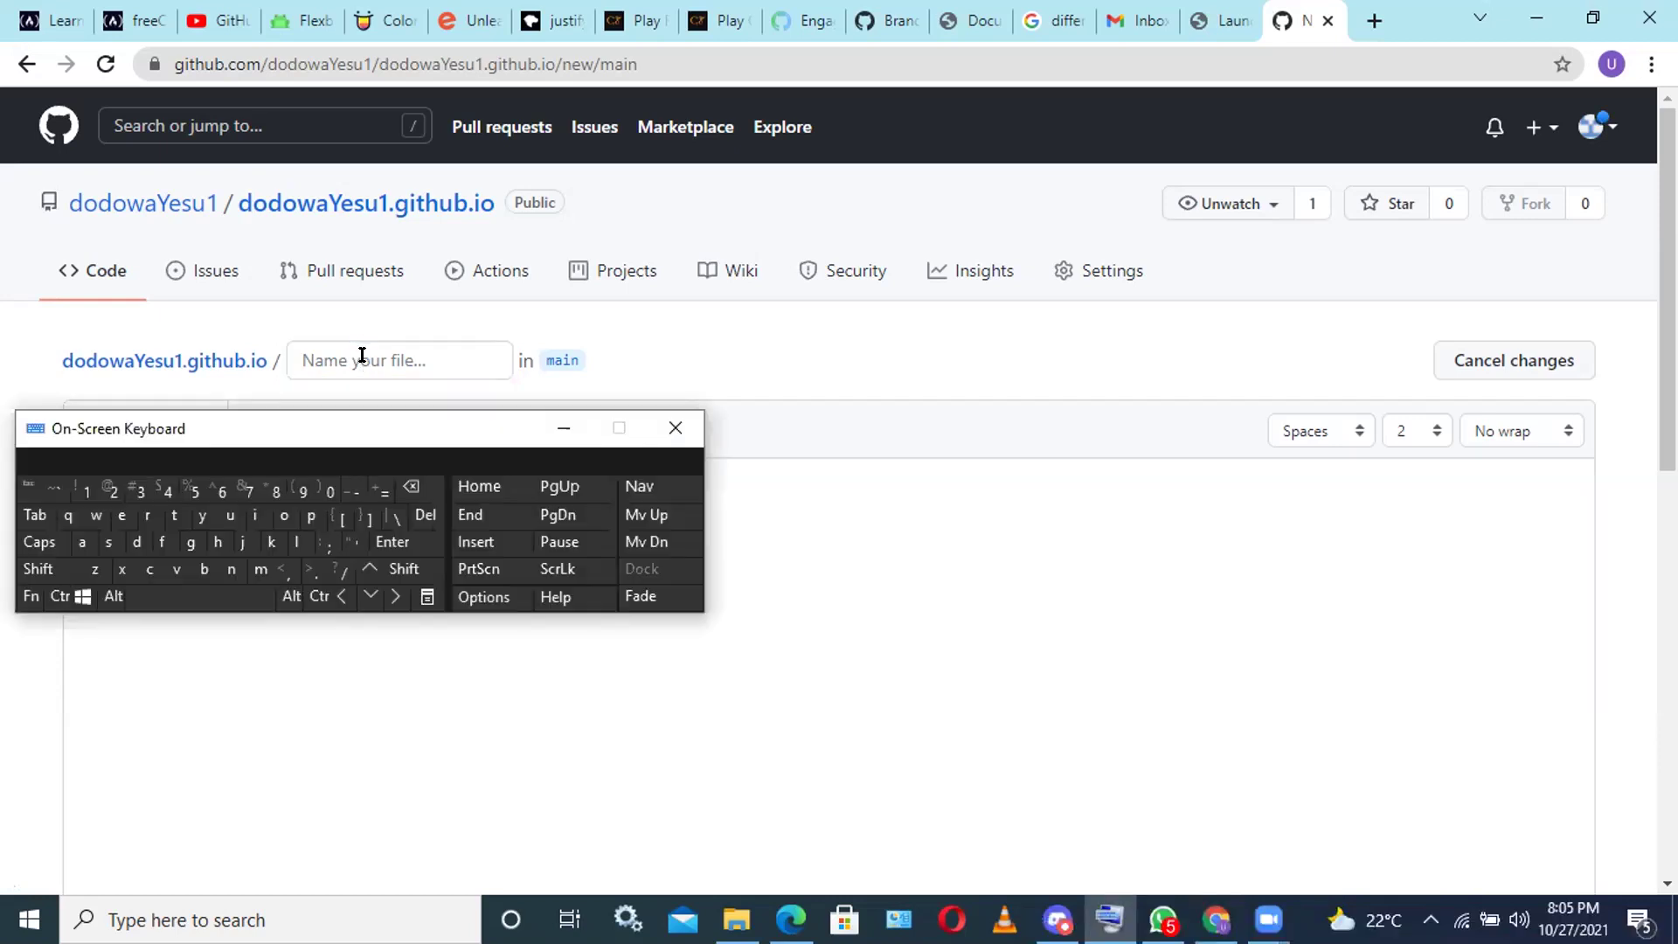
Name the new file index.html.
click(362, 356)
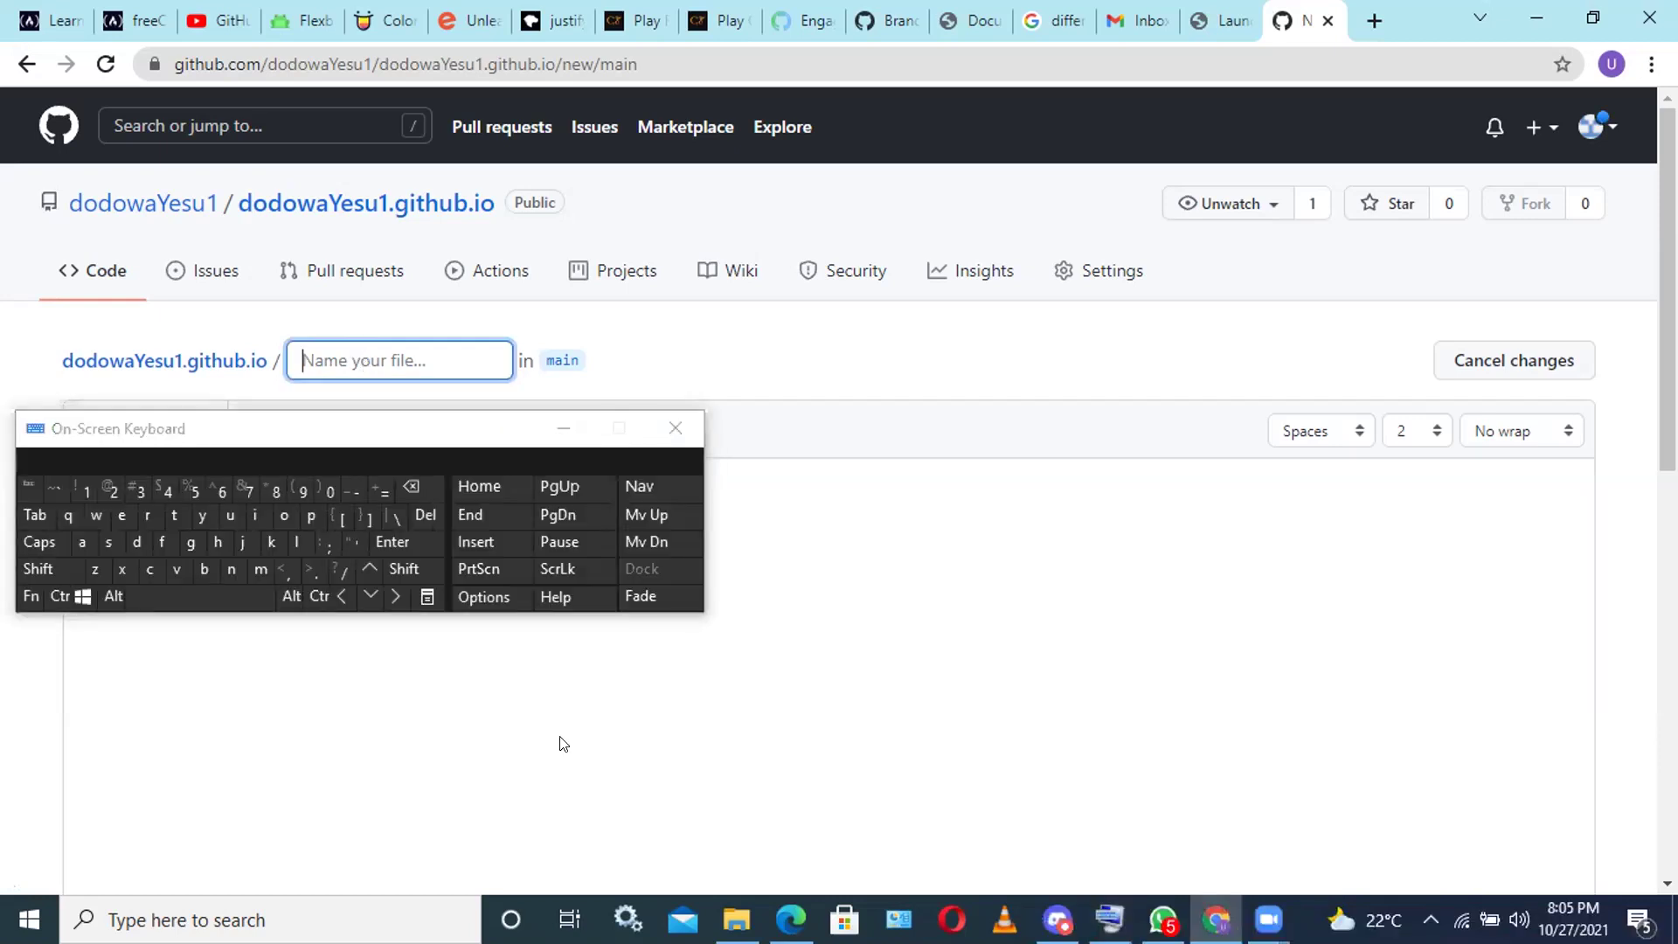
click(259, 518)
text(nd)
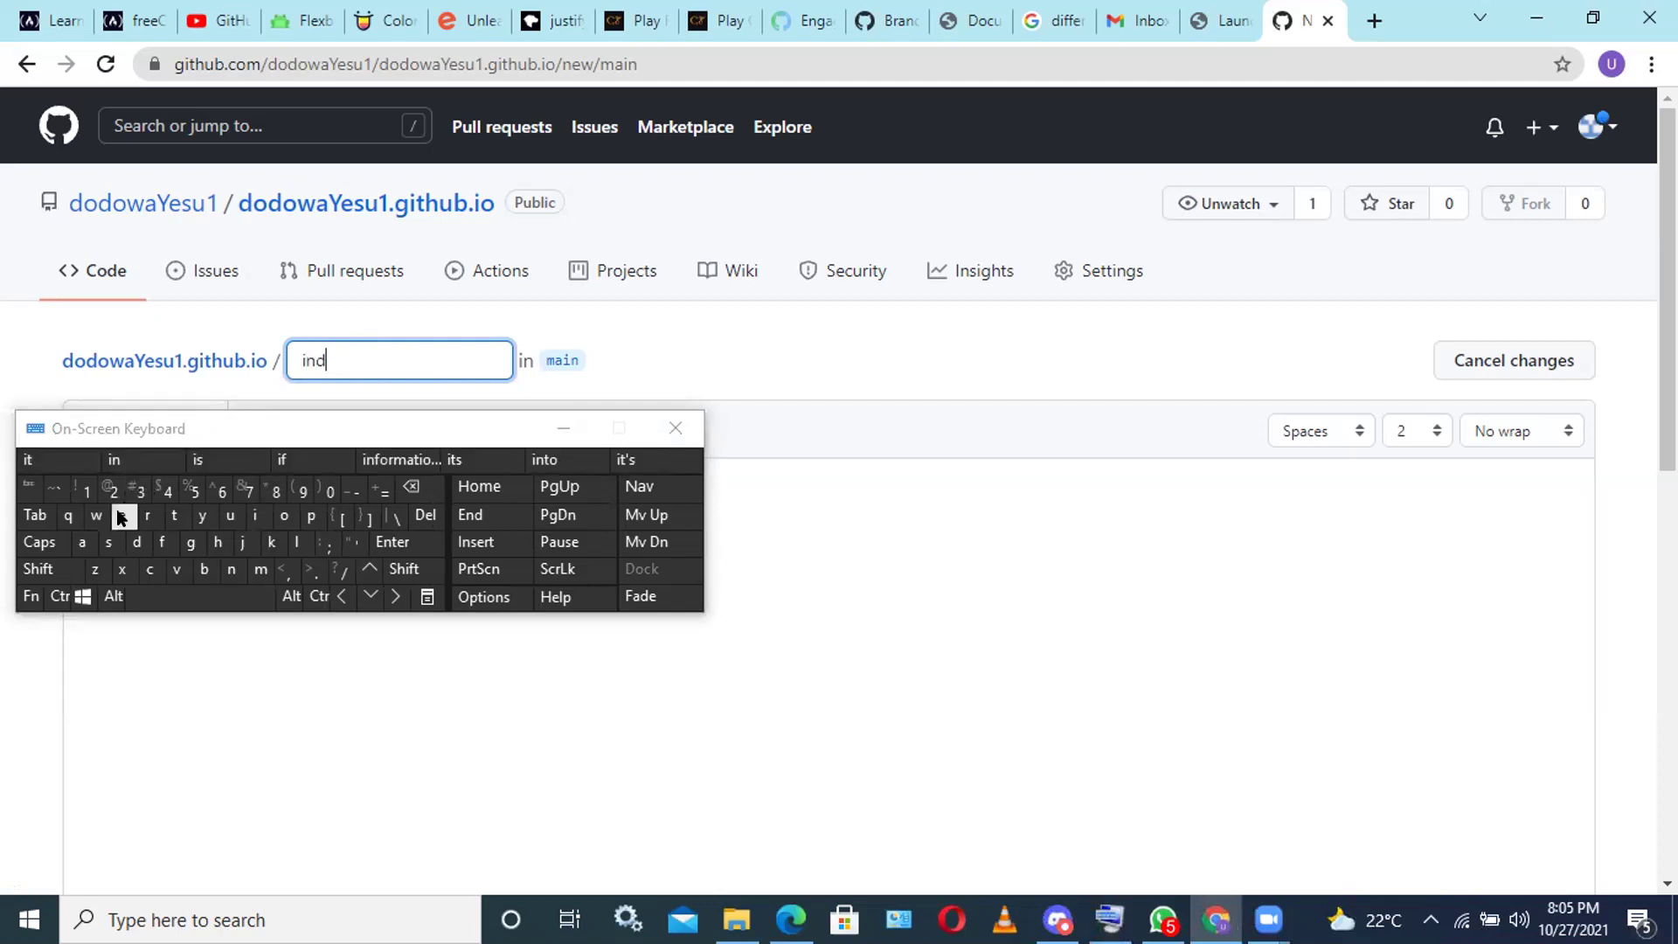
text(ex)
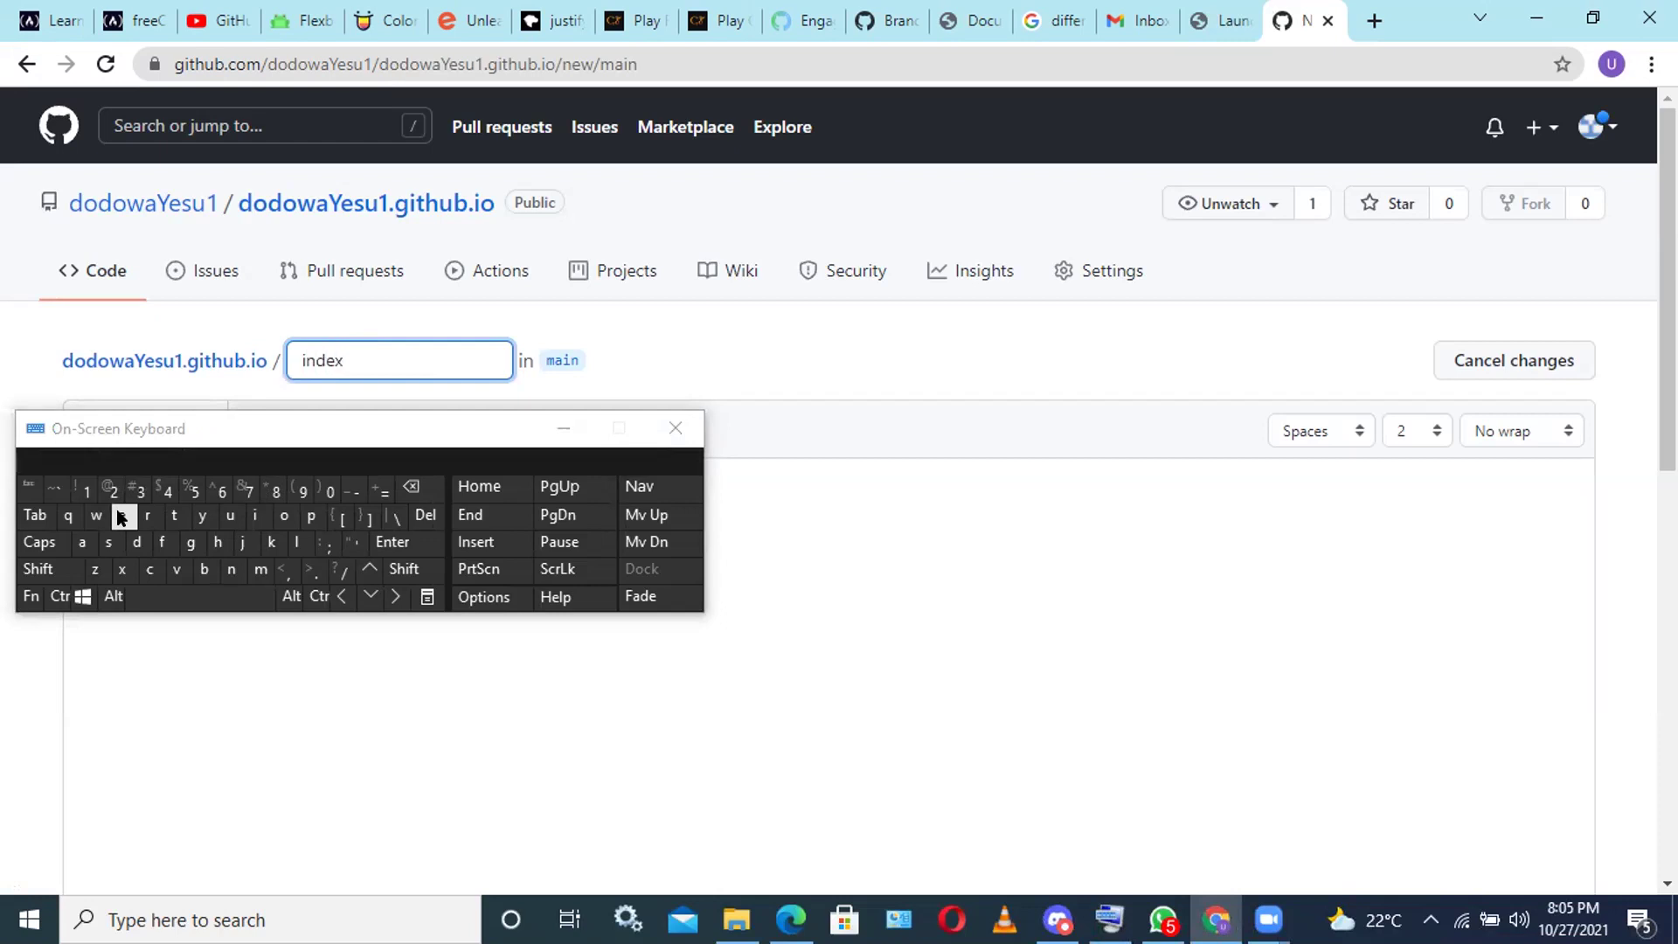
text(.html)
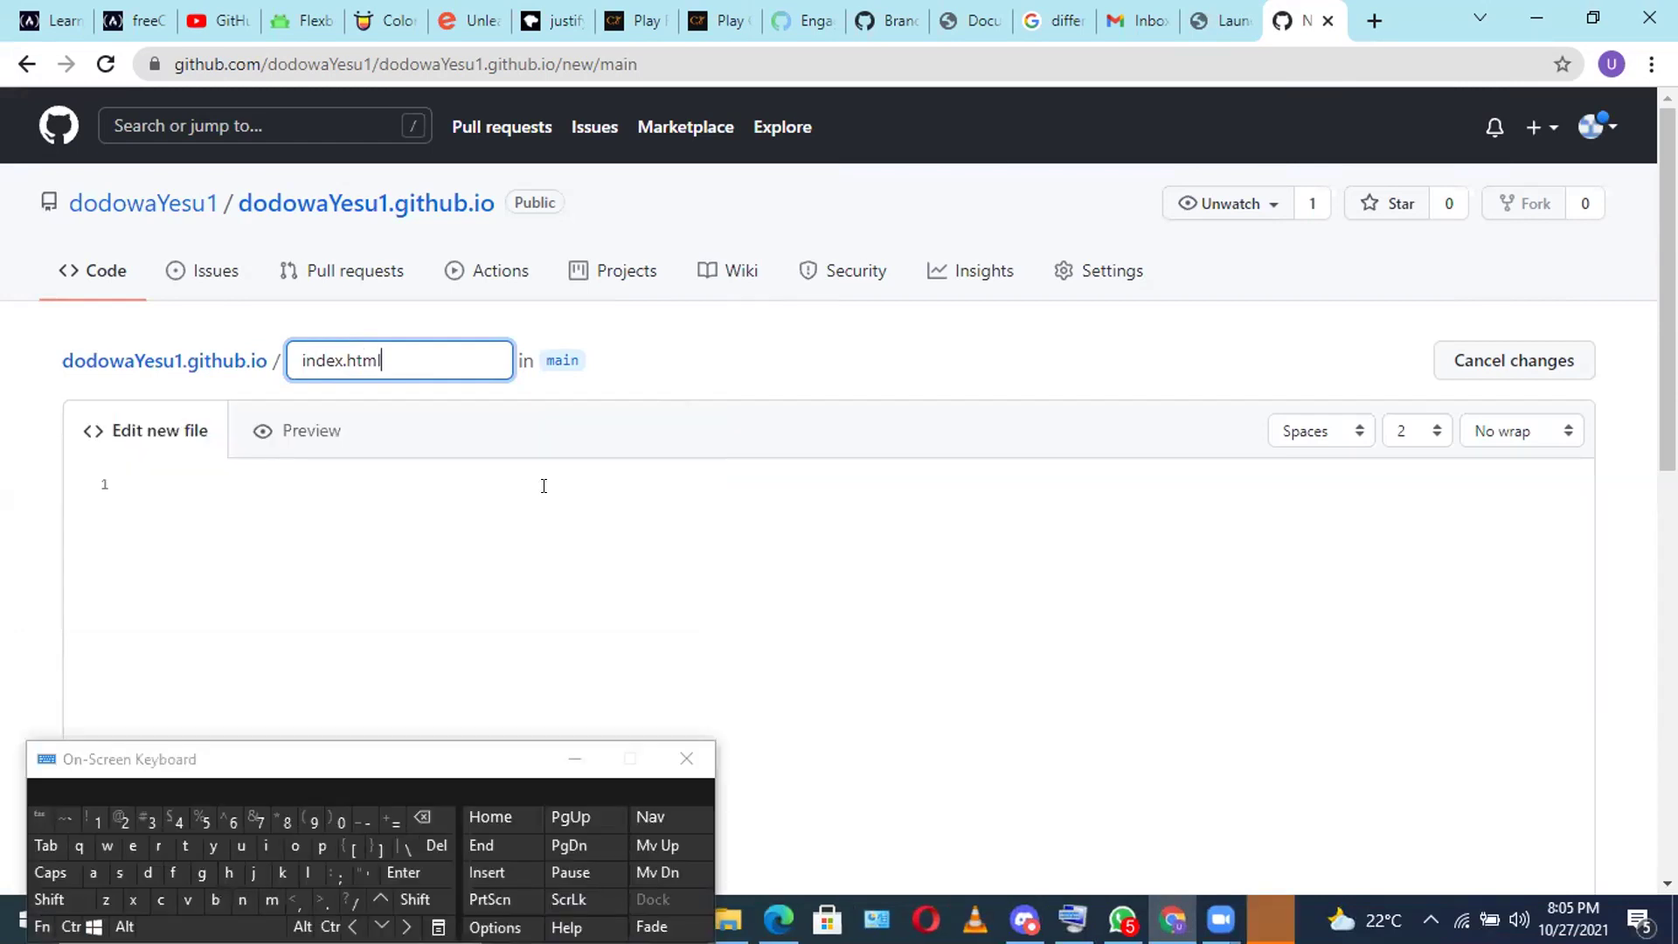
key(Tab)
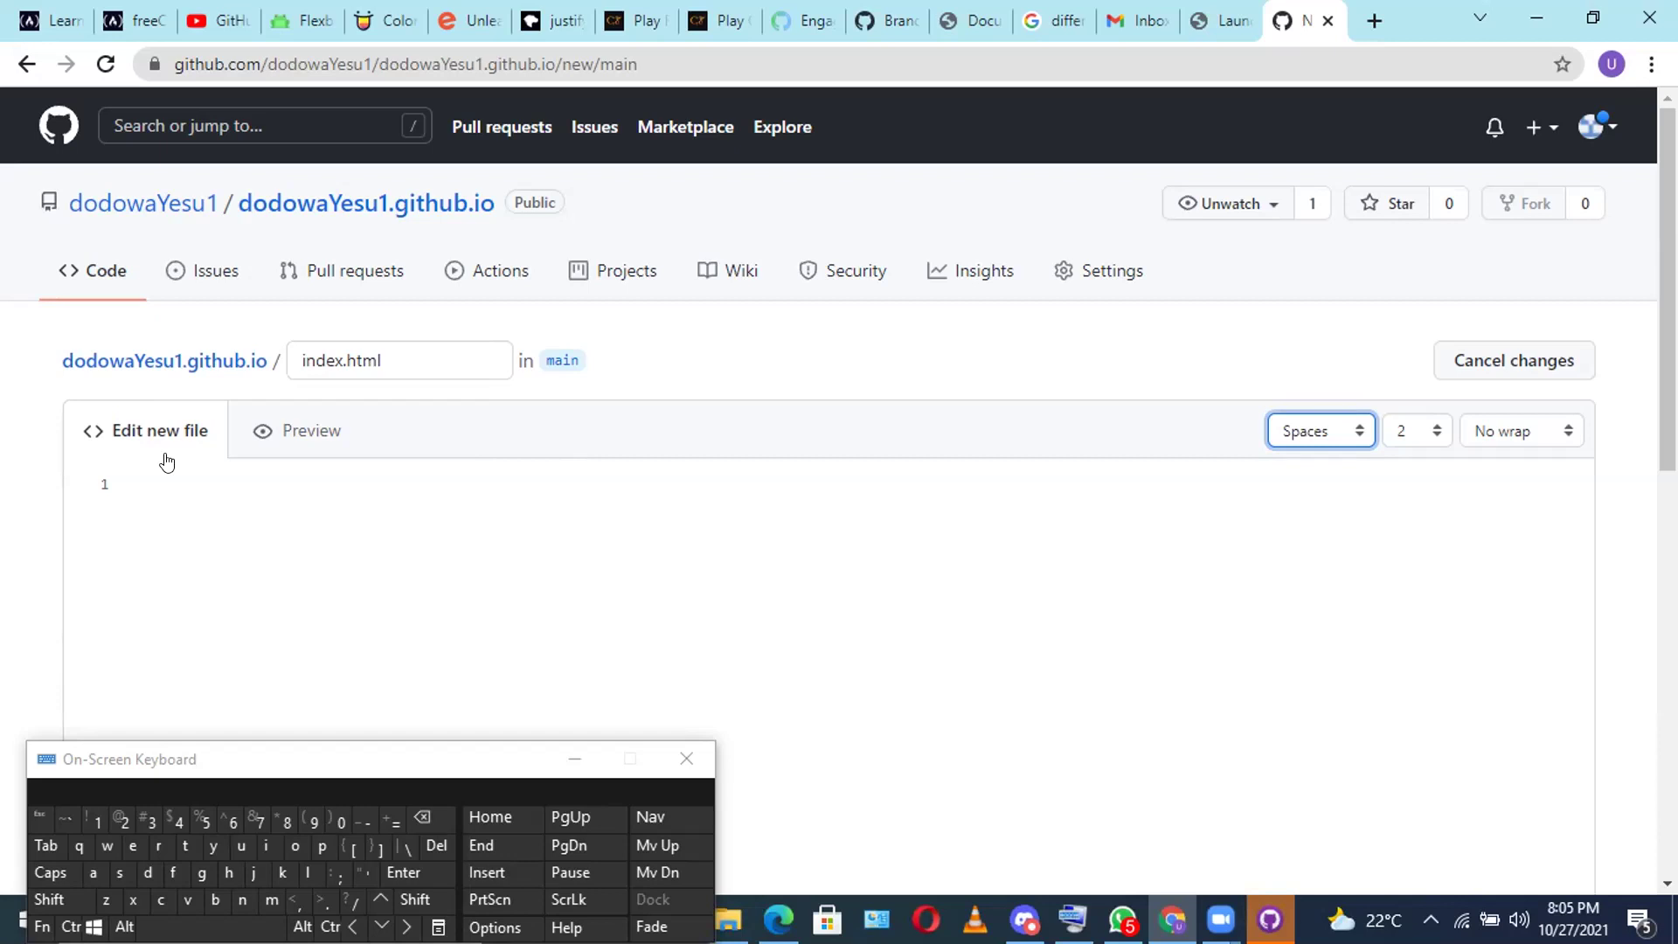
Start the first line of index.html with the text "hello my name".
click(165, 412)
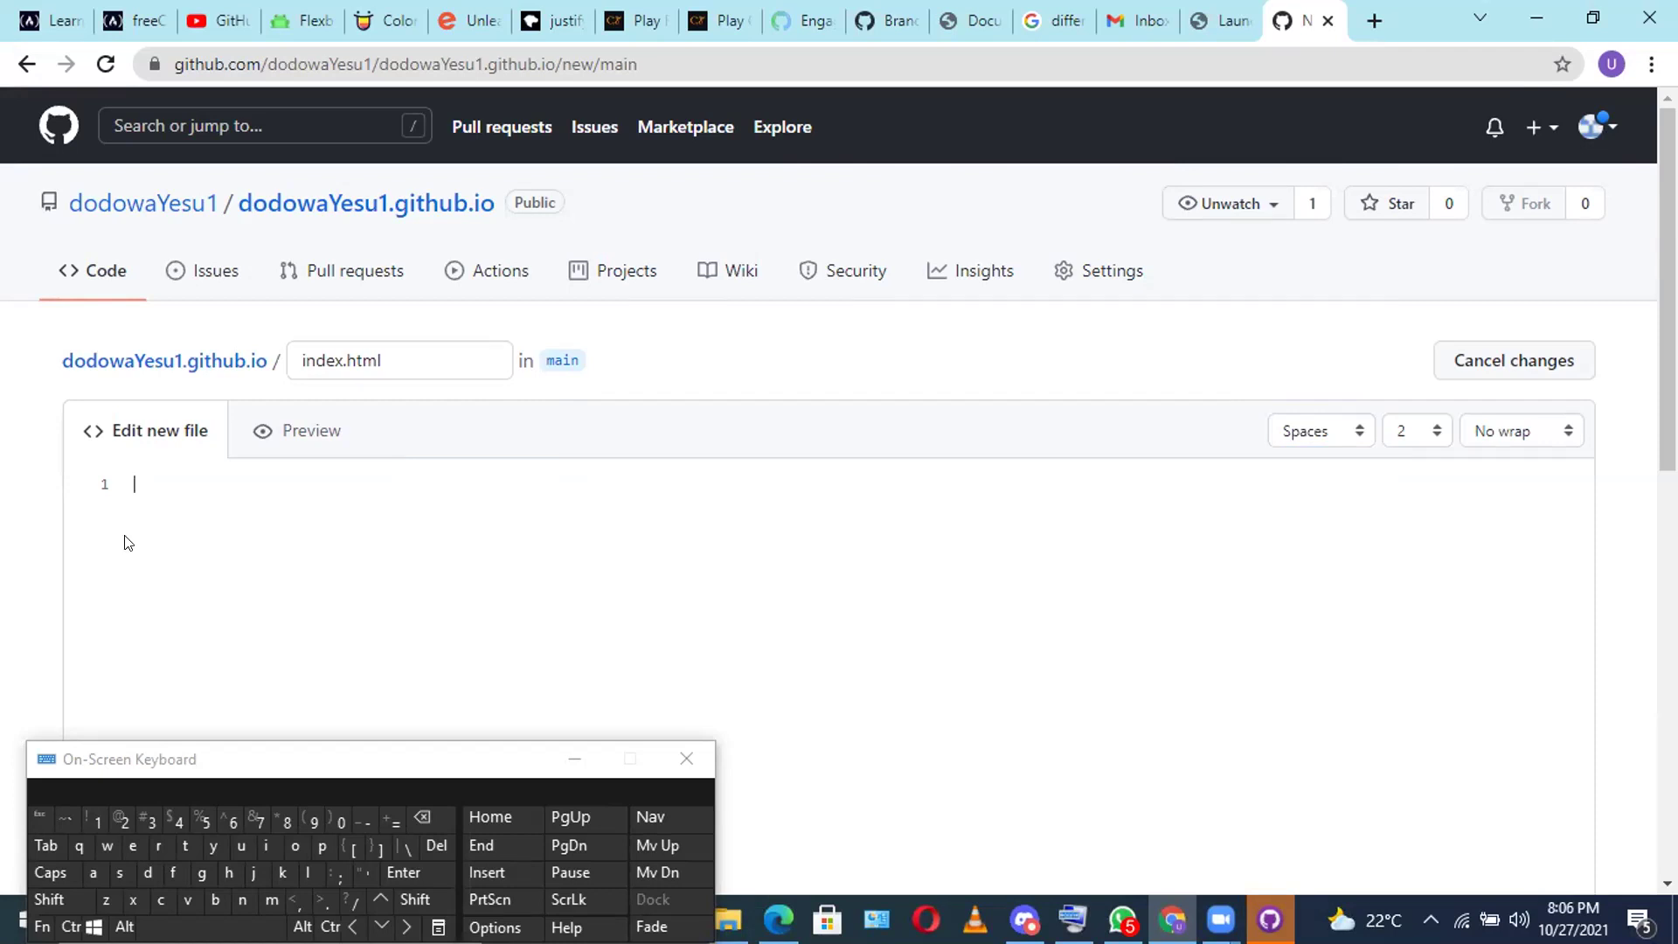
click(218, 874)
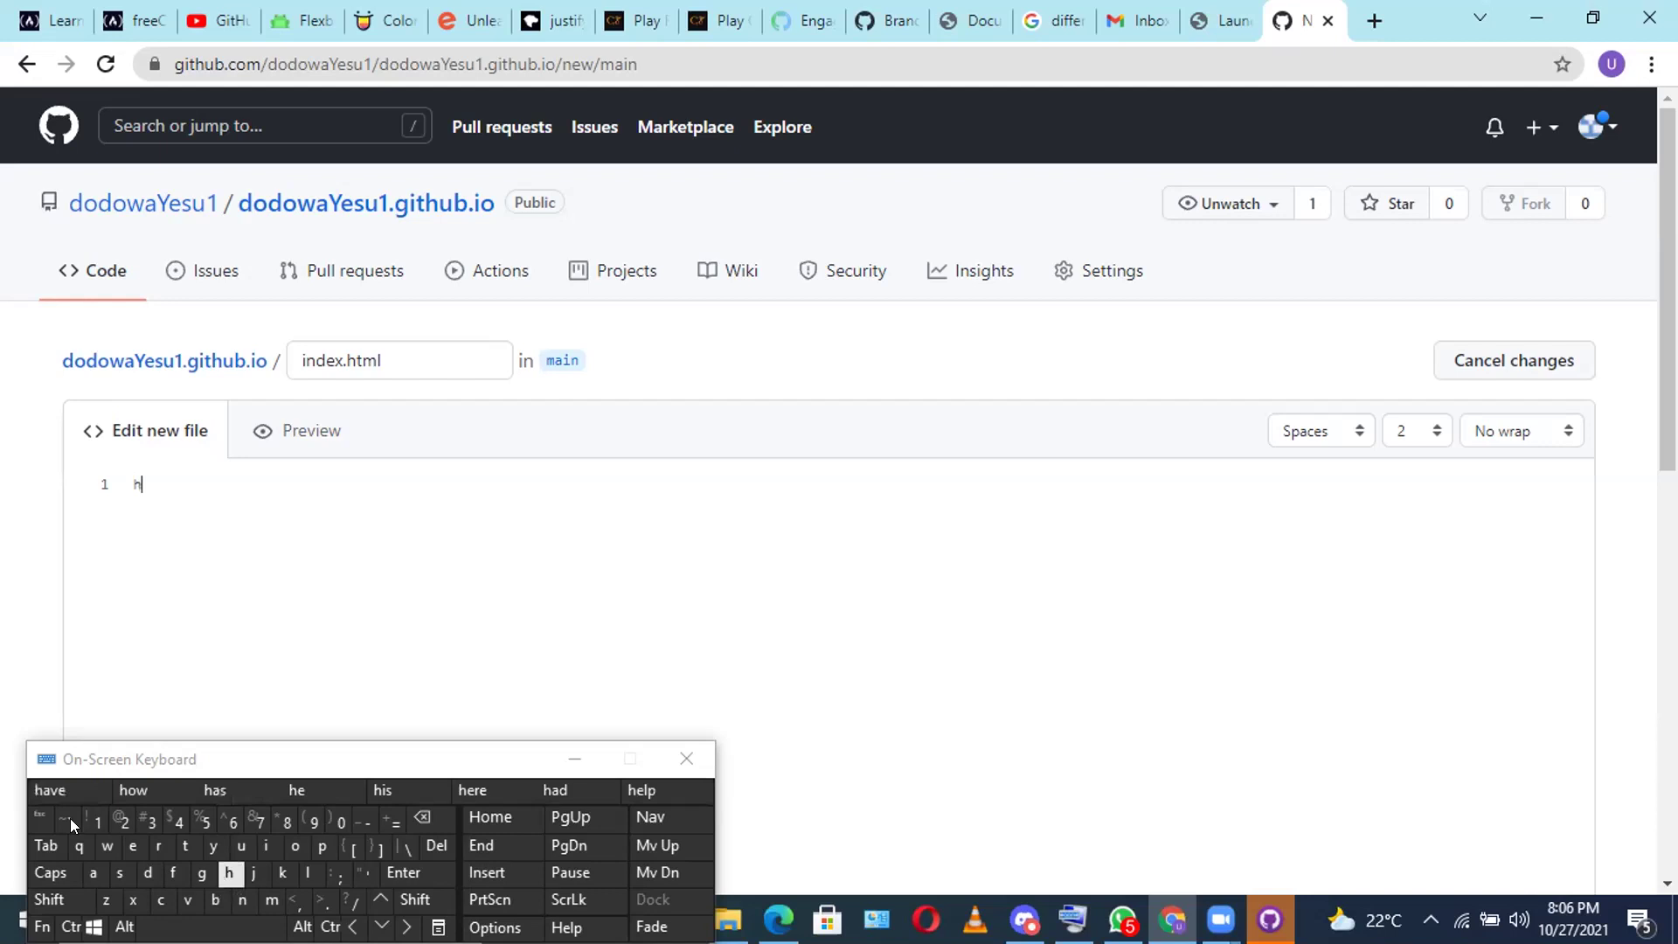
click(134, 846)
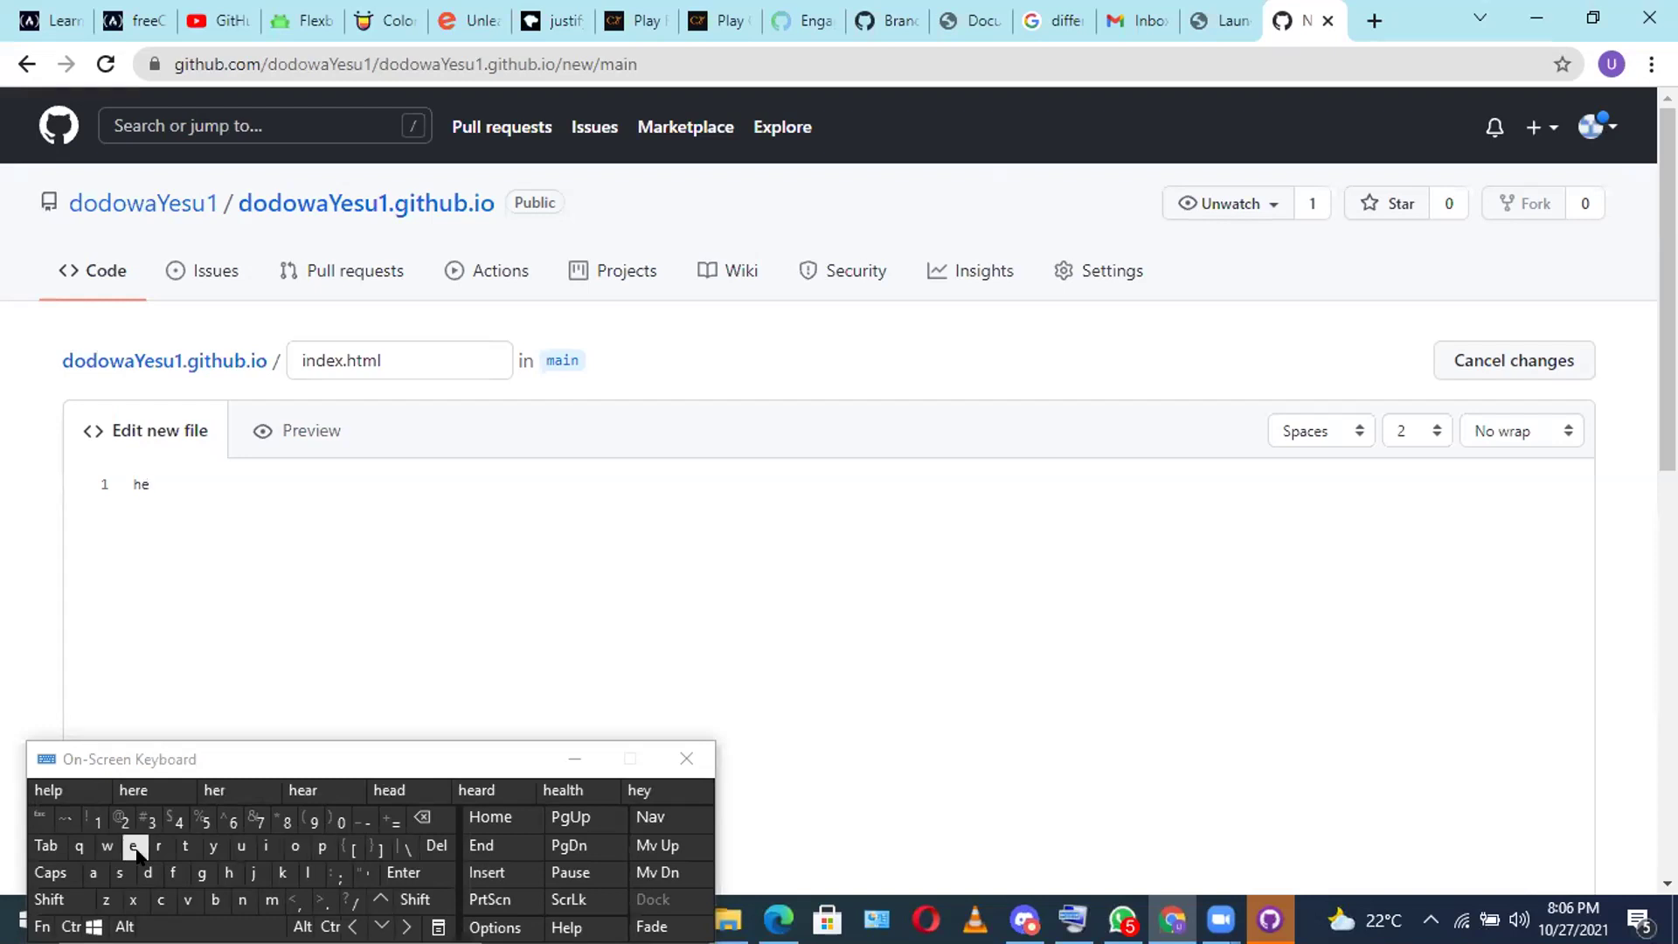
text(ll)
click(302, 846)
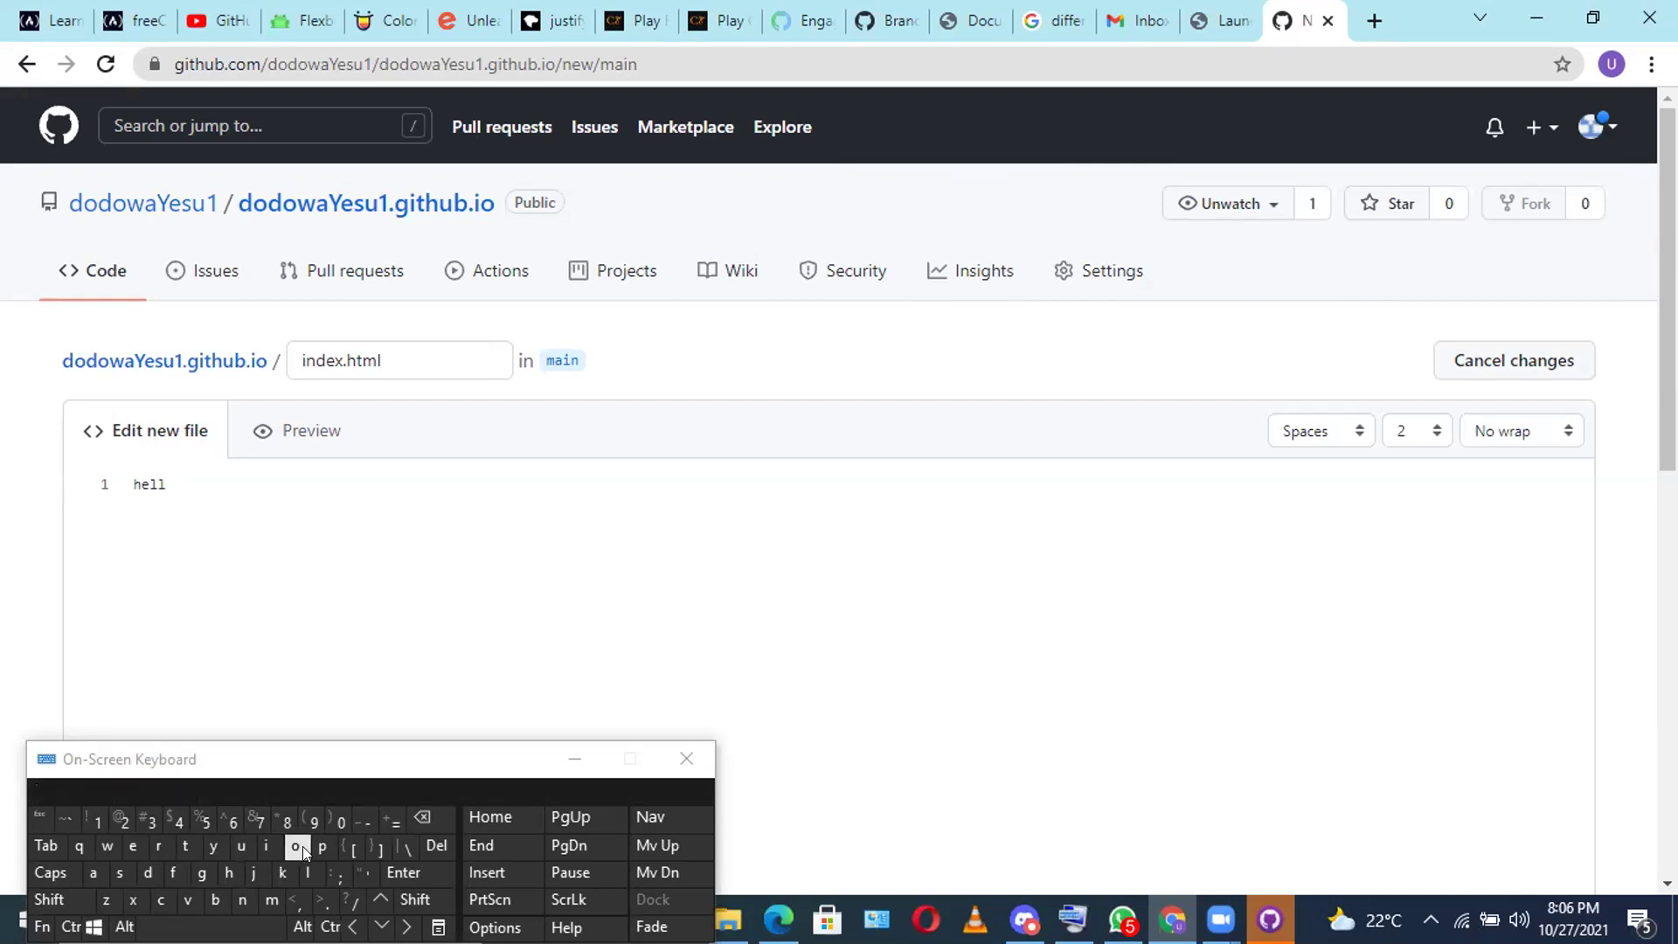
click(215, 927)
click(272, 899)
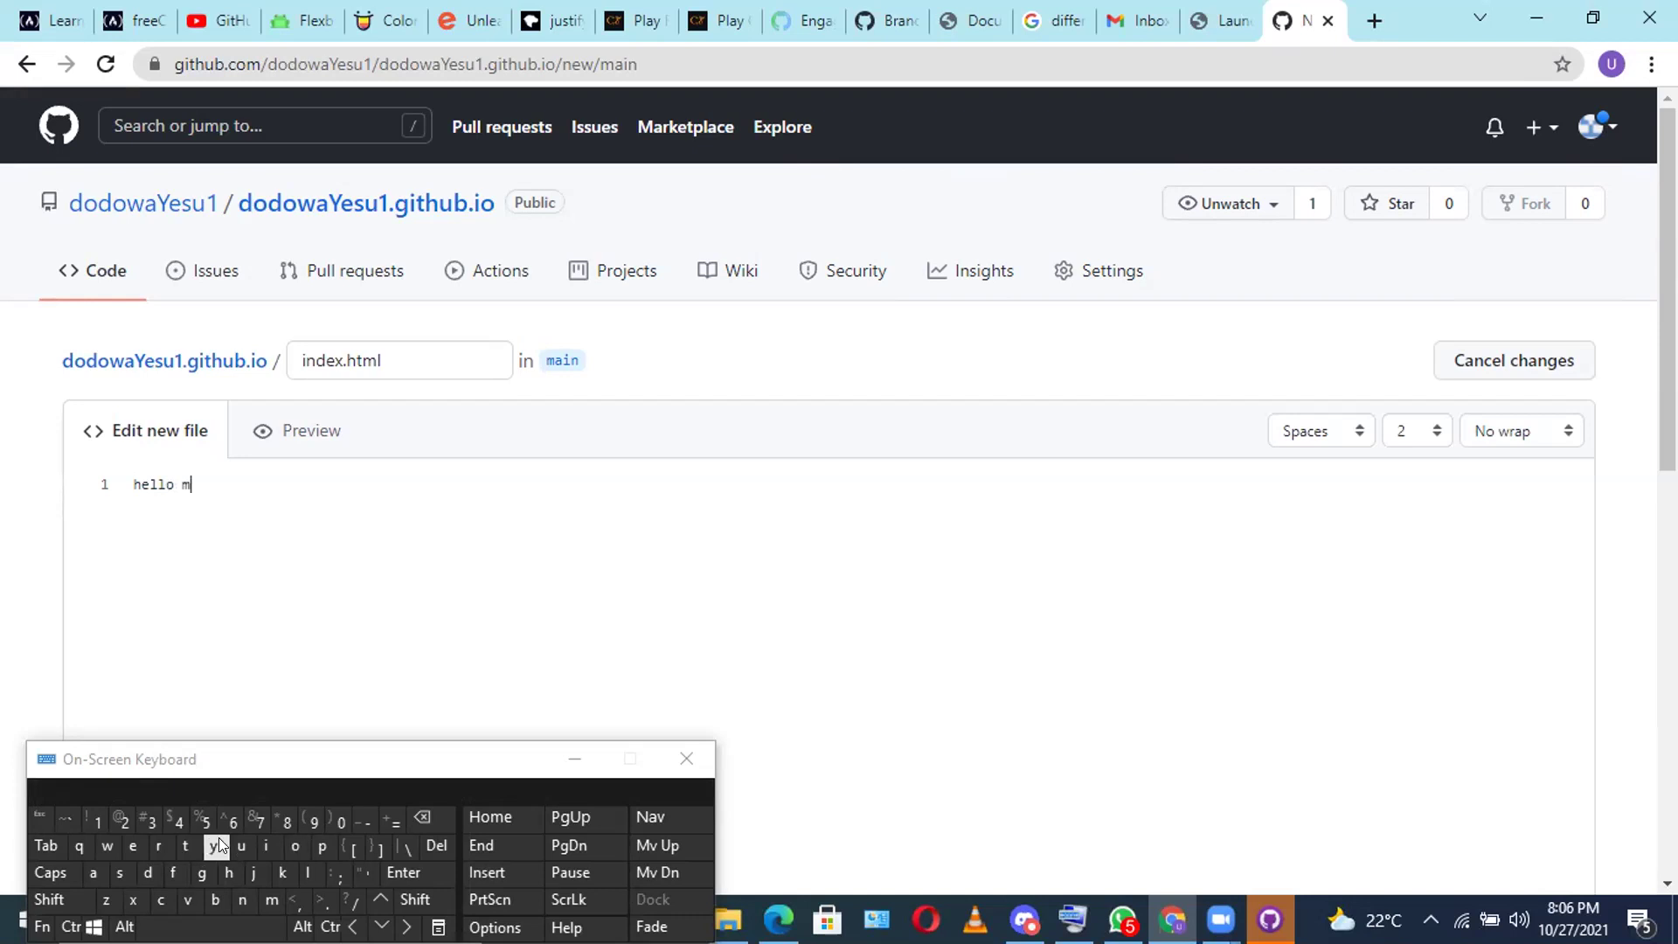
click(217, 845)
text(nam)
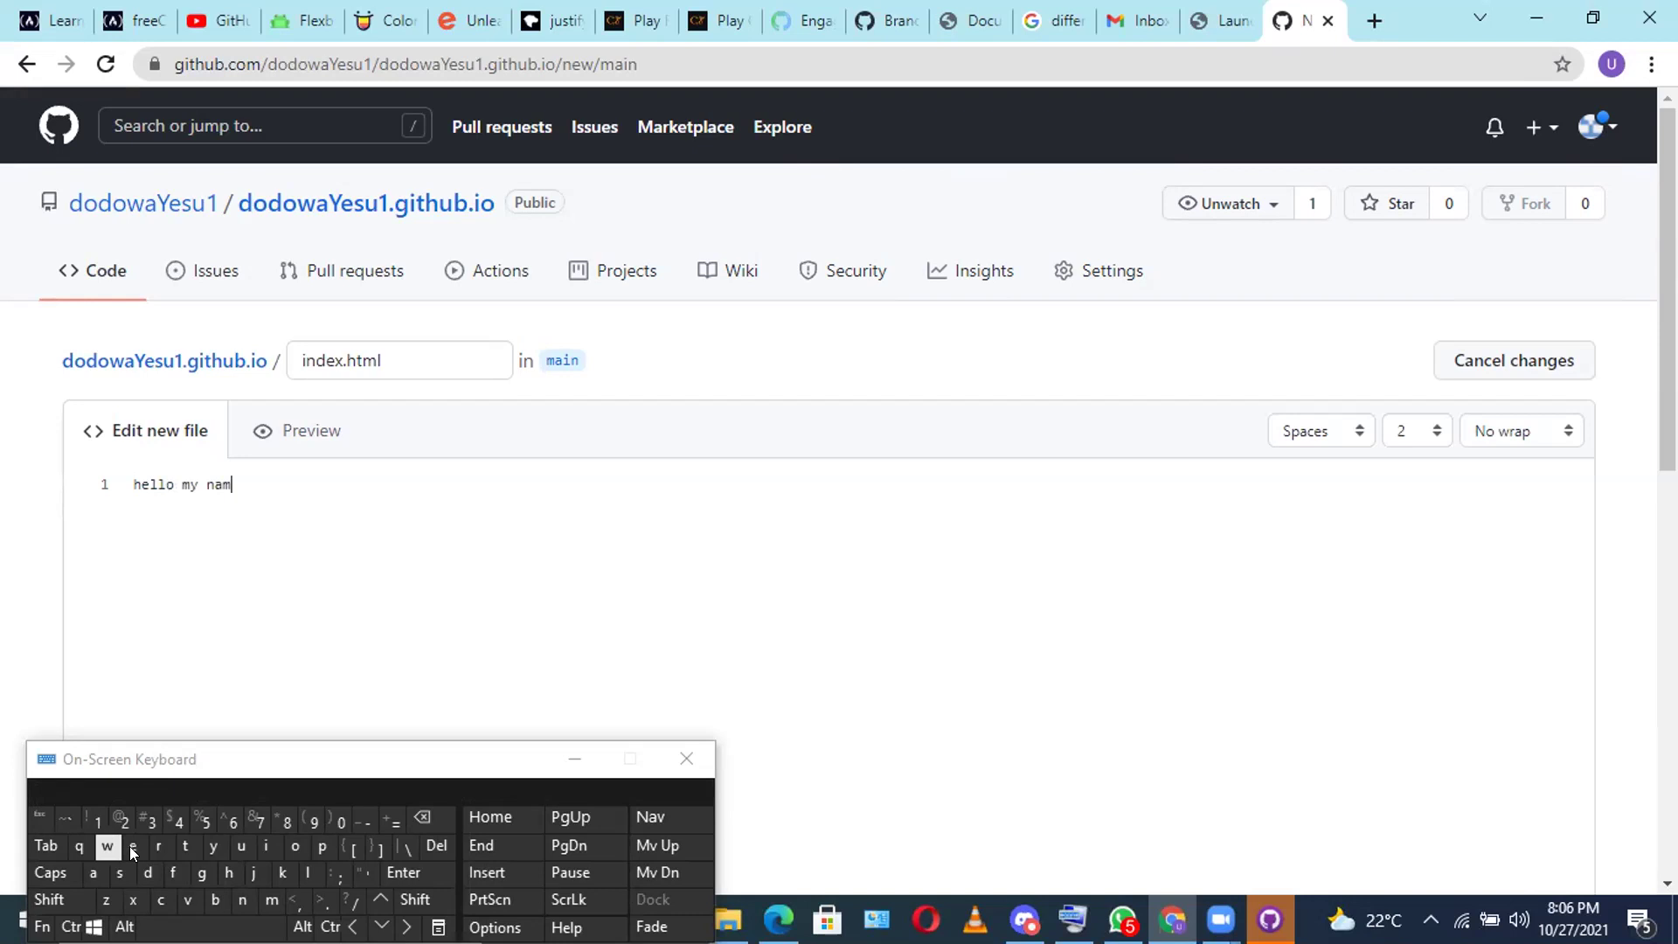
text(e)
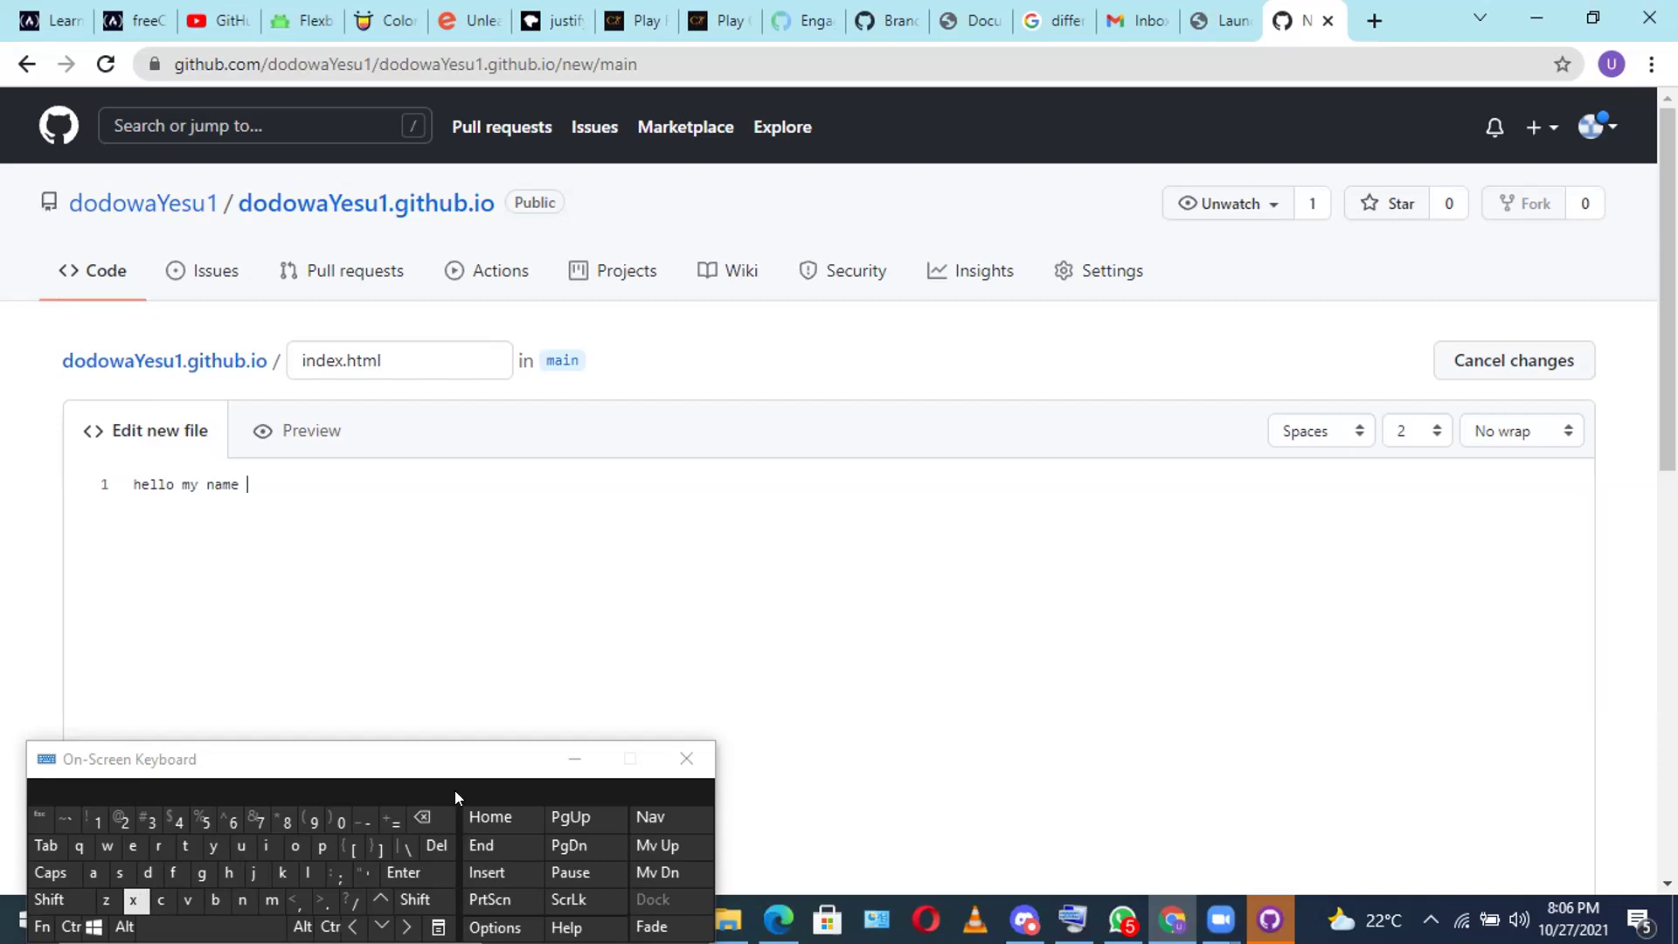
Complete the greeting line in index.html with "s" followed by the person's first name.
text(s)
click(437, 828)
click(147, 869)
click(292, 844)
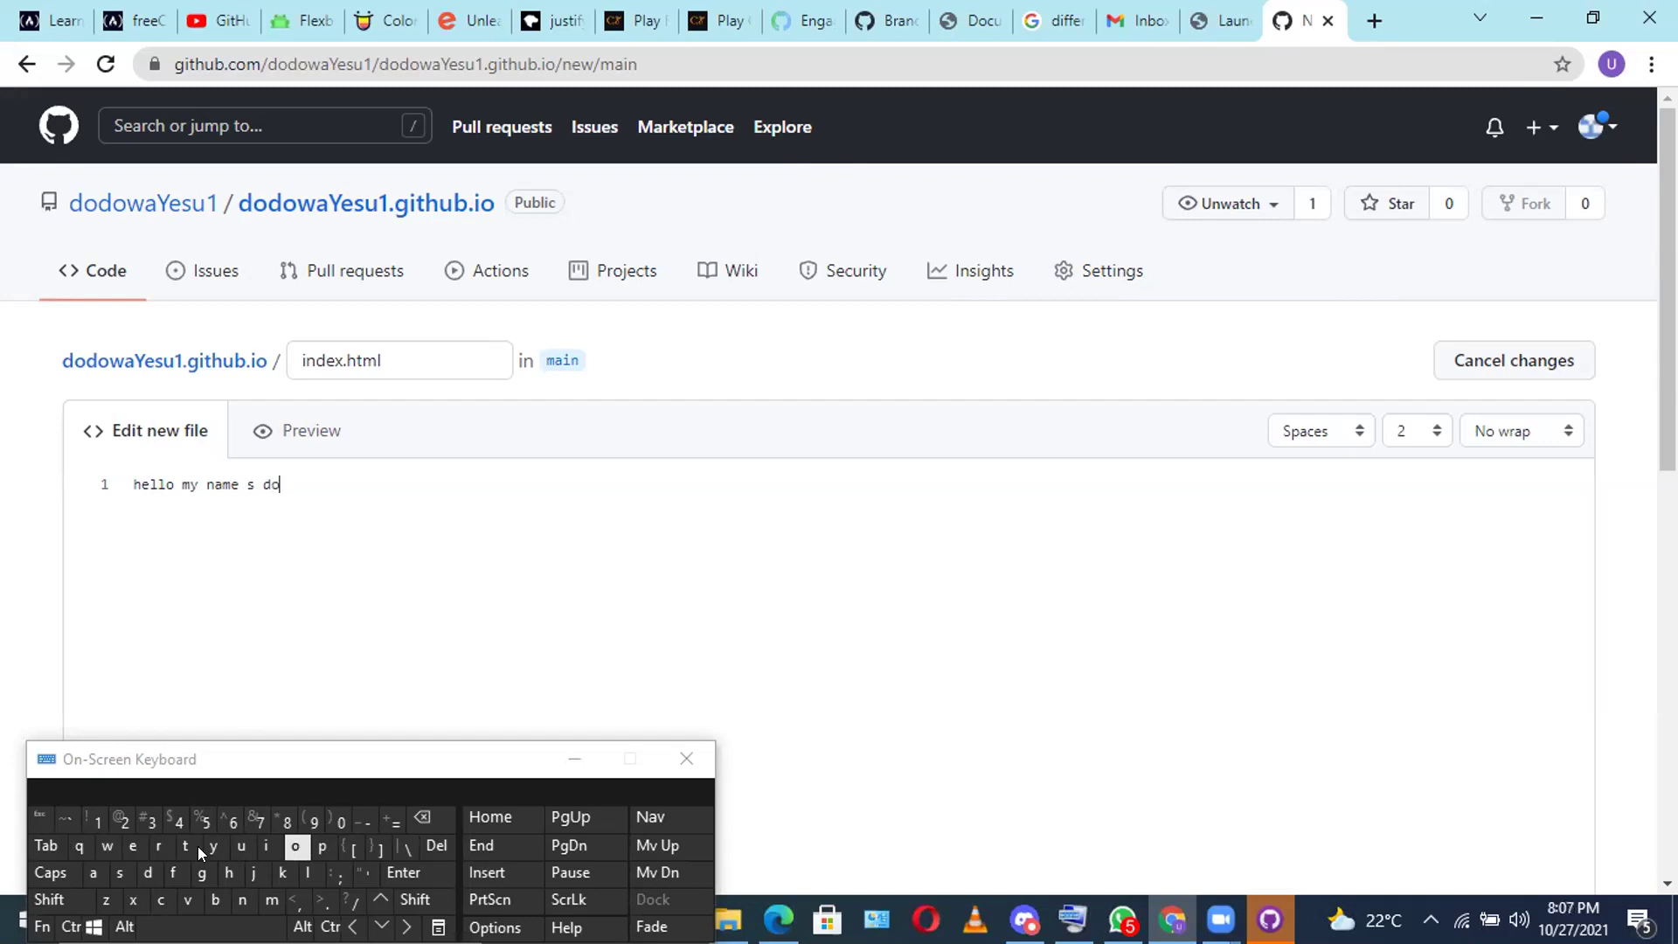
click(128, 848)
click(140, 849)
click(480, 841)
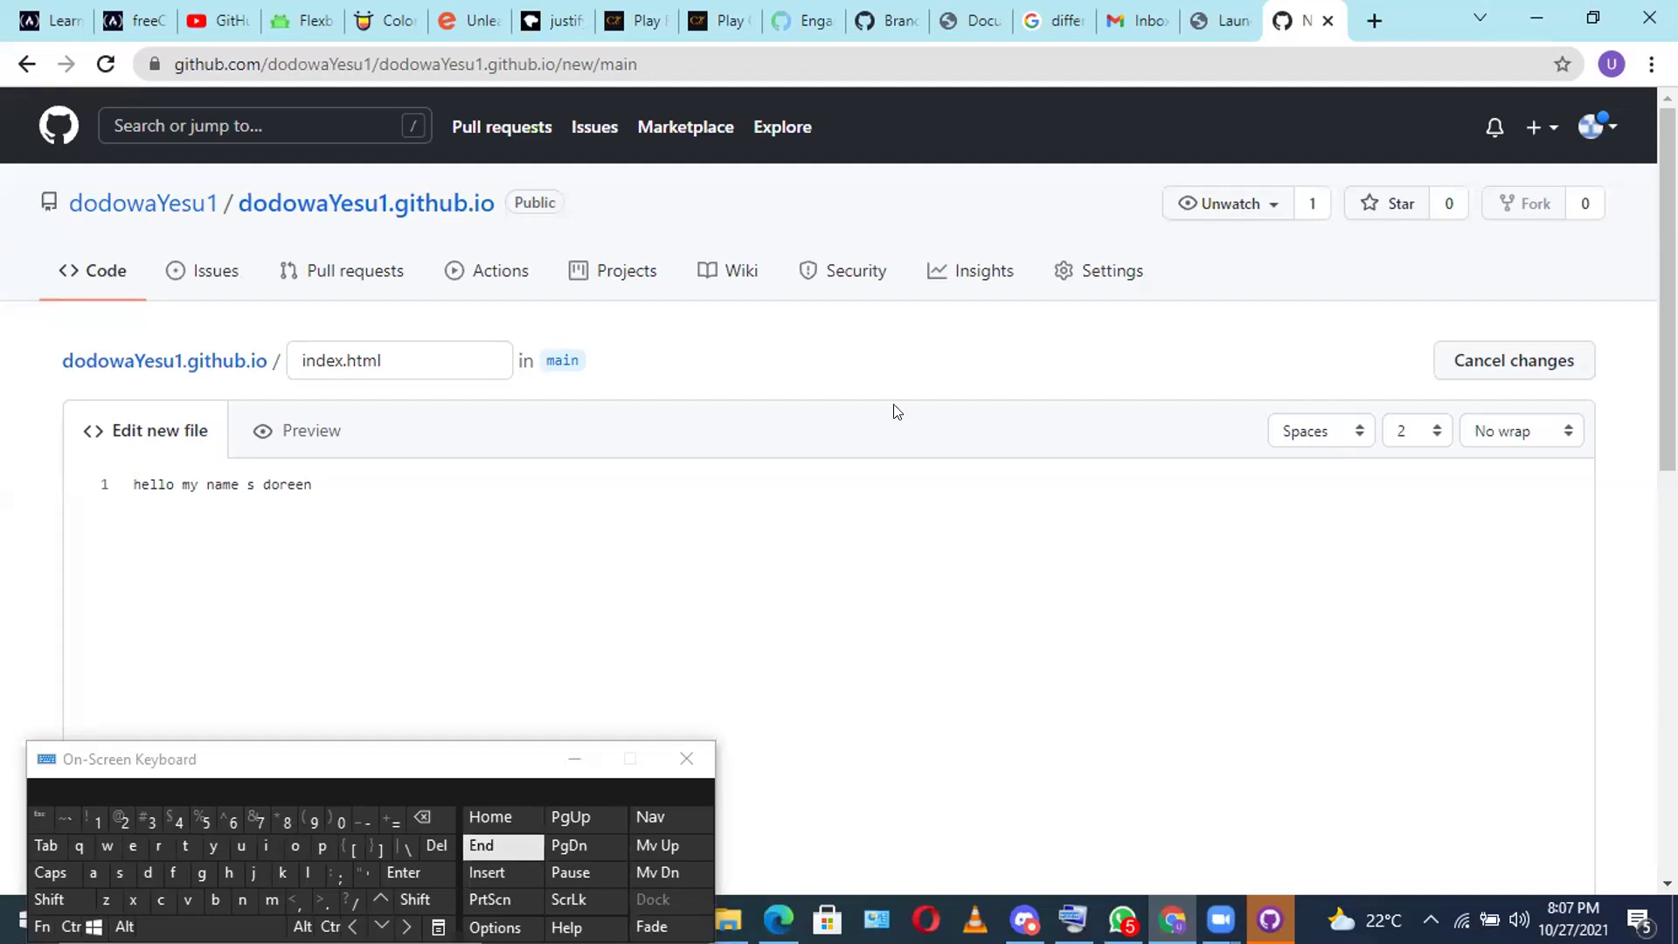
Commit the new index.html file, leaving the commit message and extended description at their defaults.
scroll(895, 410, down, 5)
scroll(895, 411, down, 5)
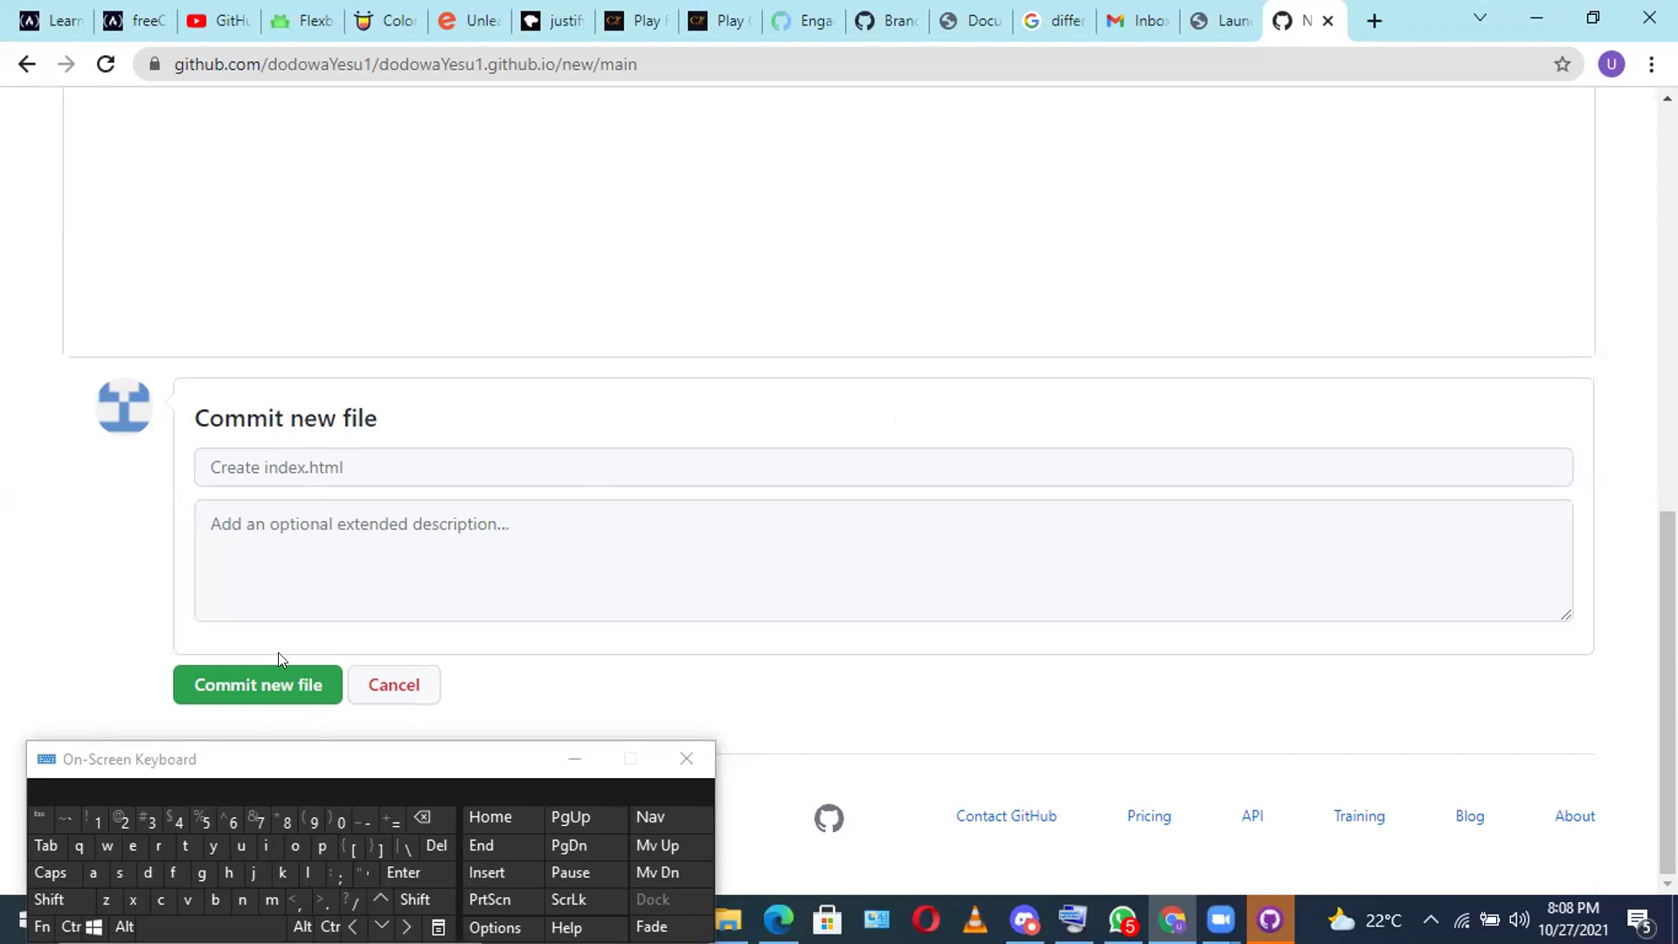
click(274, 697)
click(283, 688)
click(284, 687)
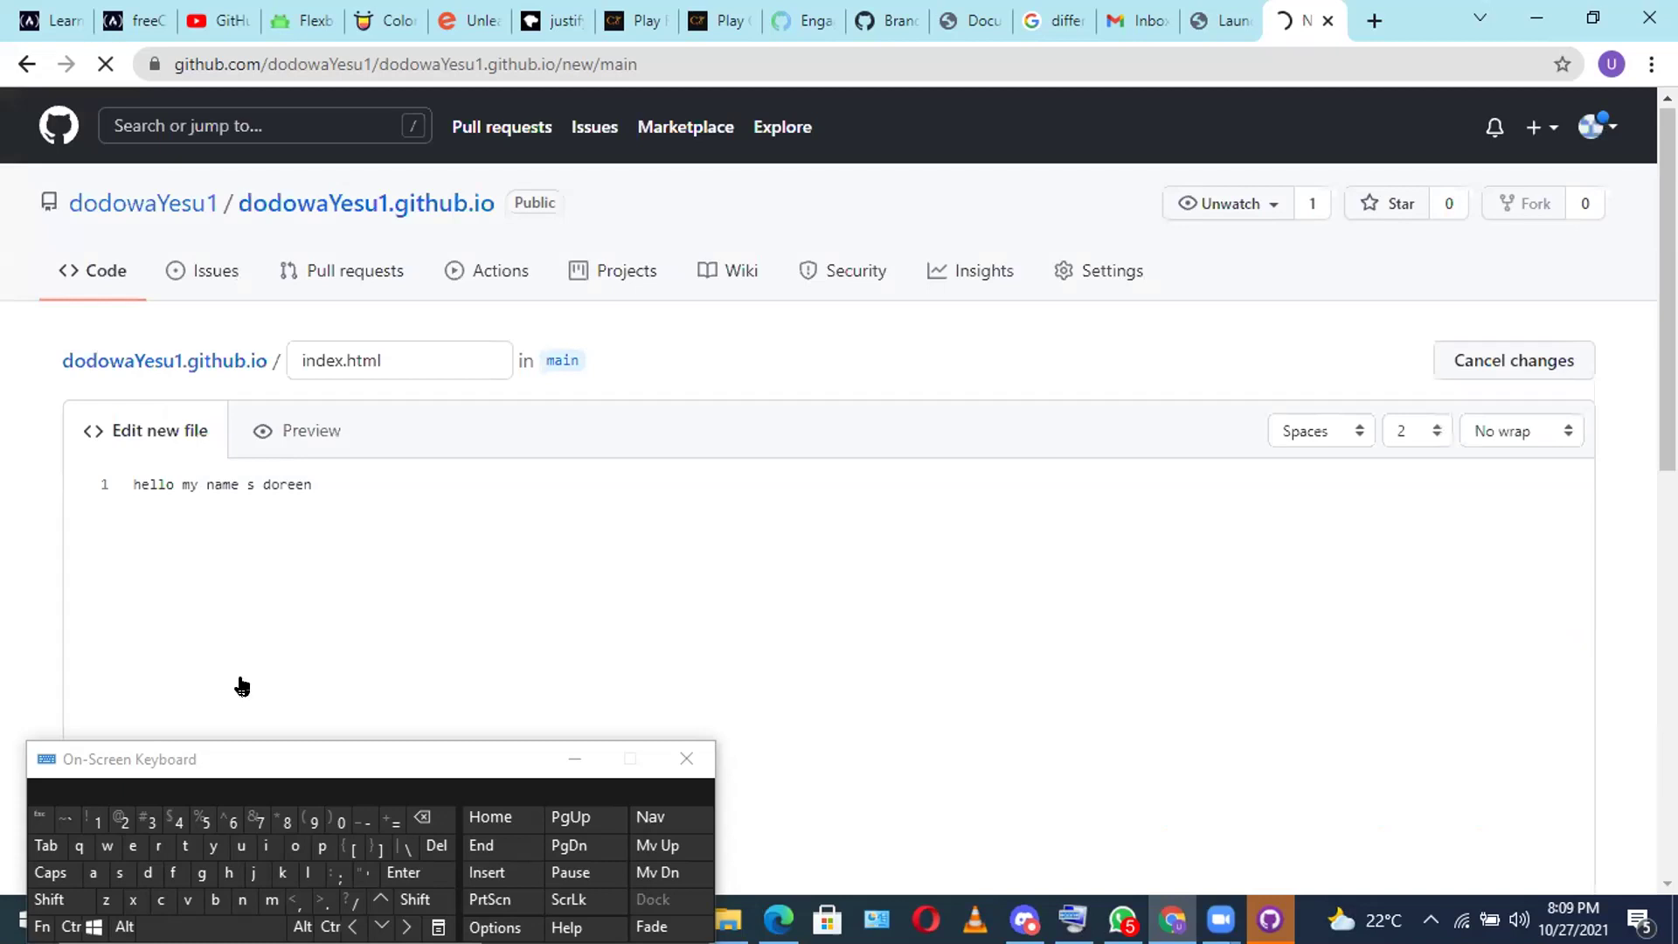
Examine the reloaded new-file form, including the file content and the commit options below it.
scroll(243, 686, down, 10)
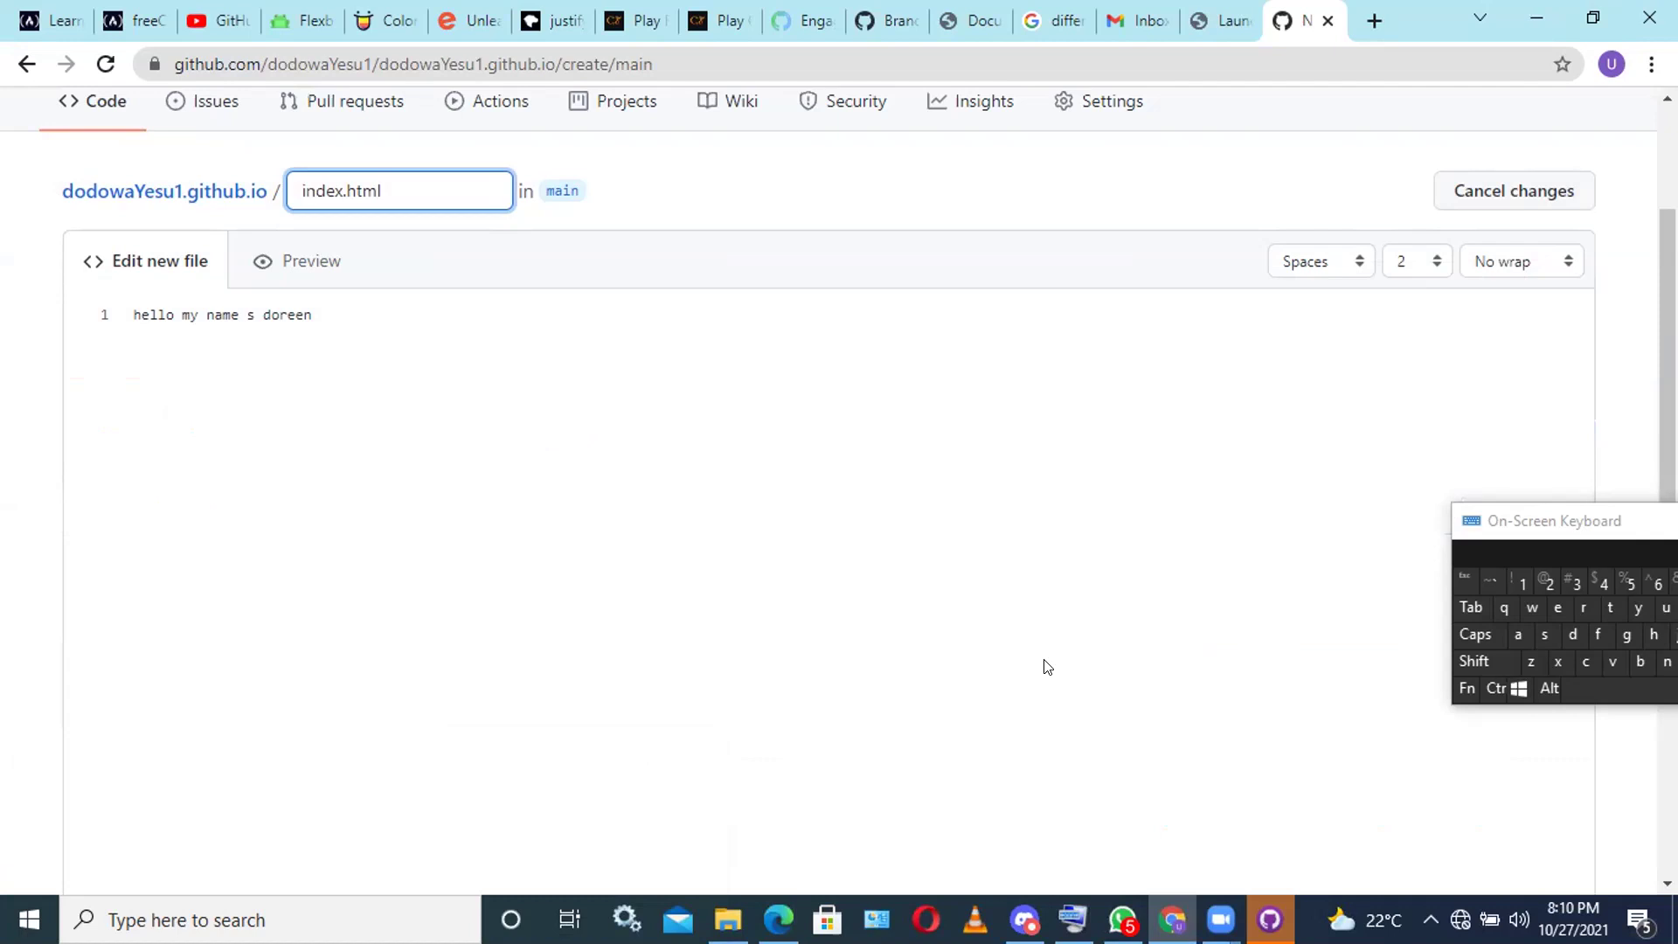
scroll(1047, 667, down, 5)
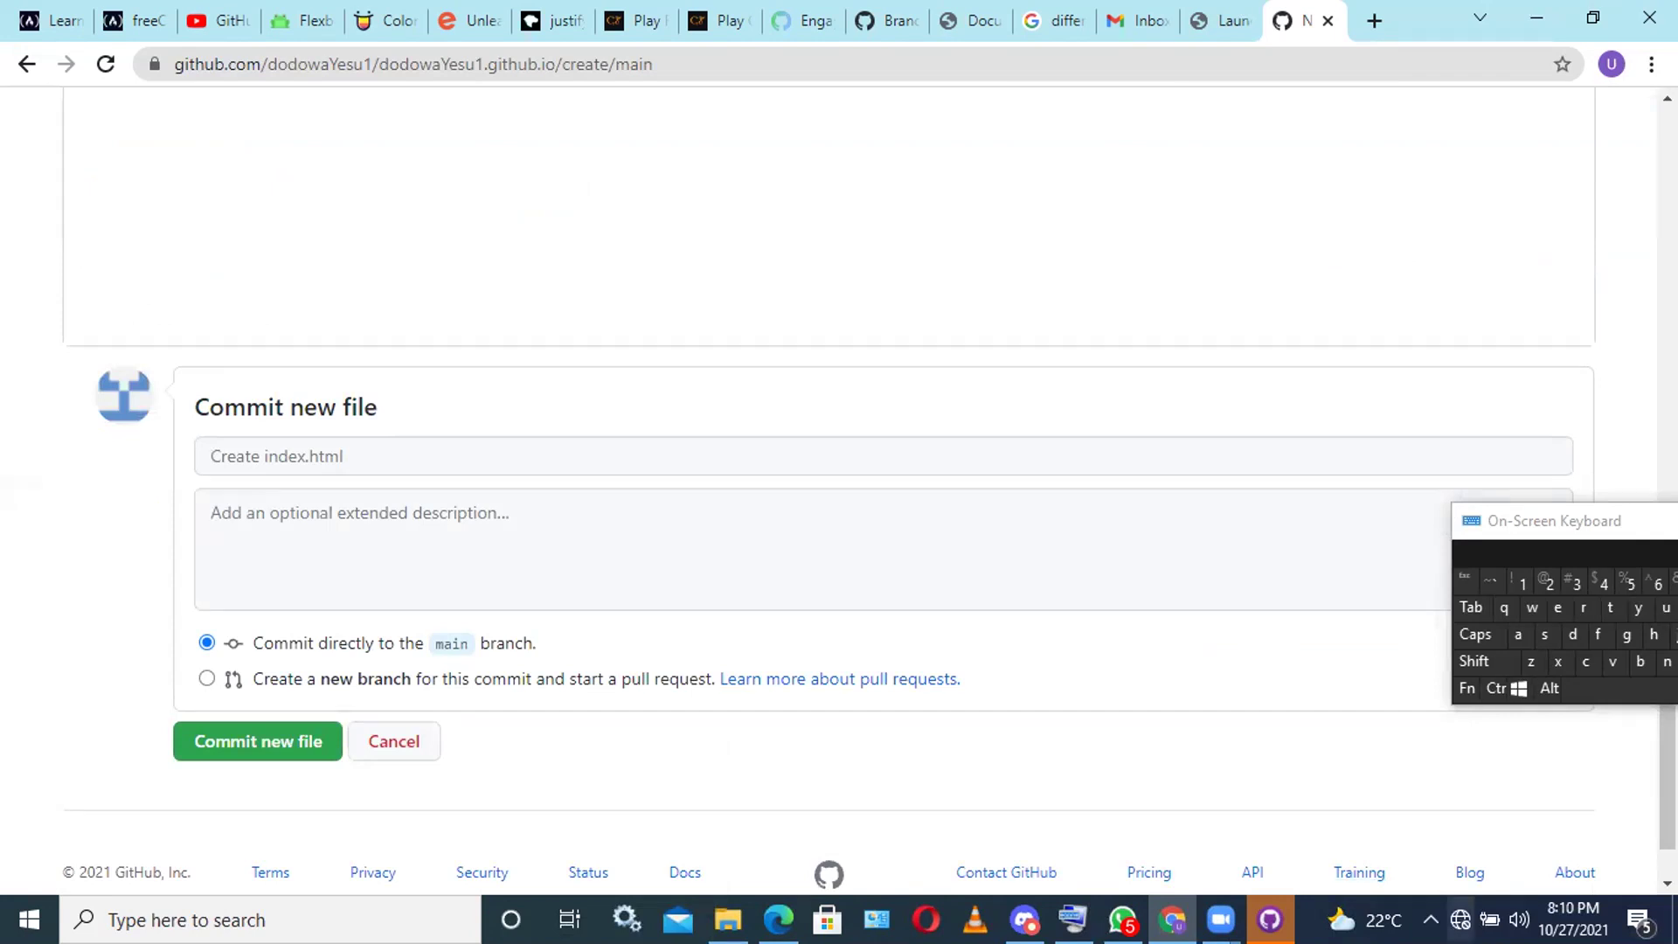
click(1460, 919)
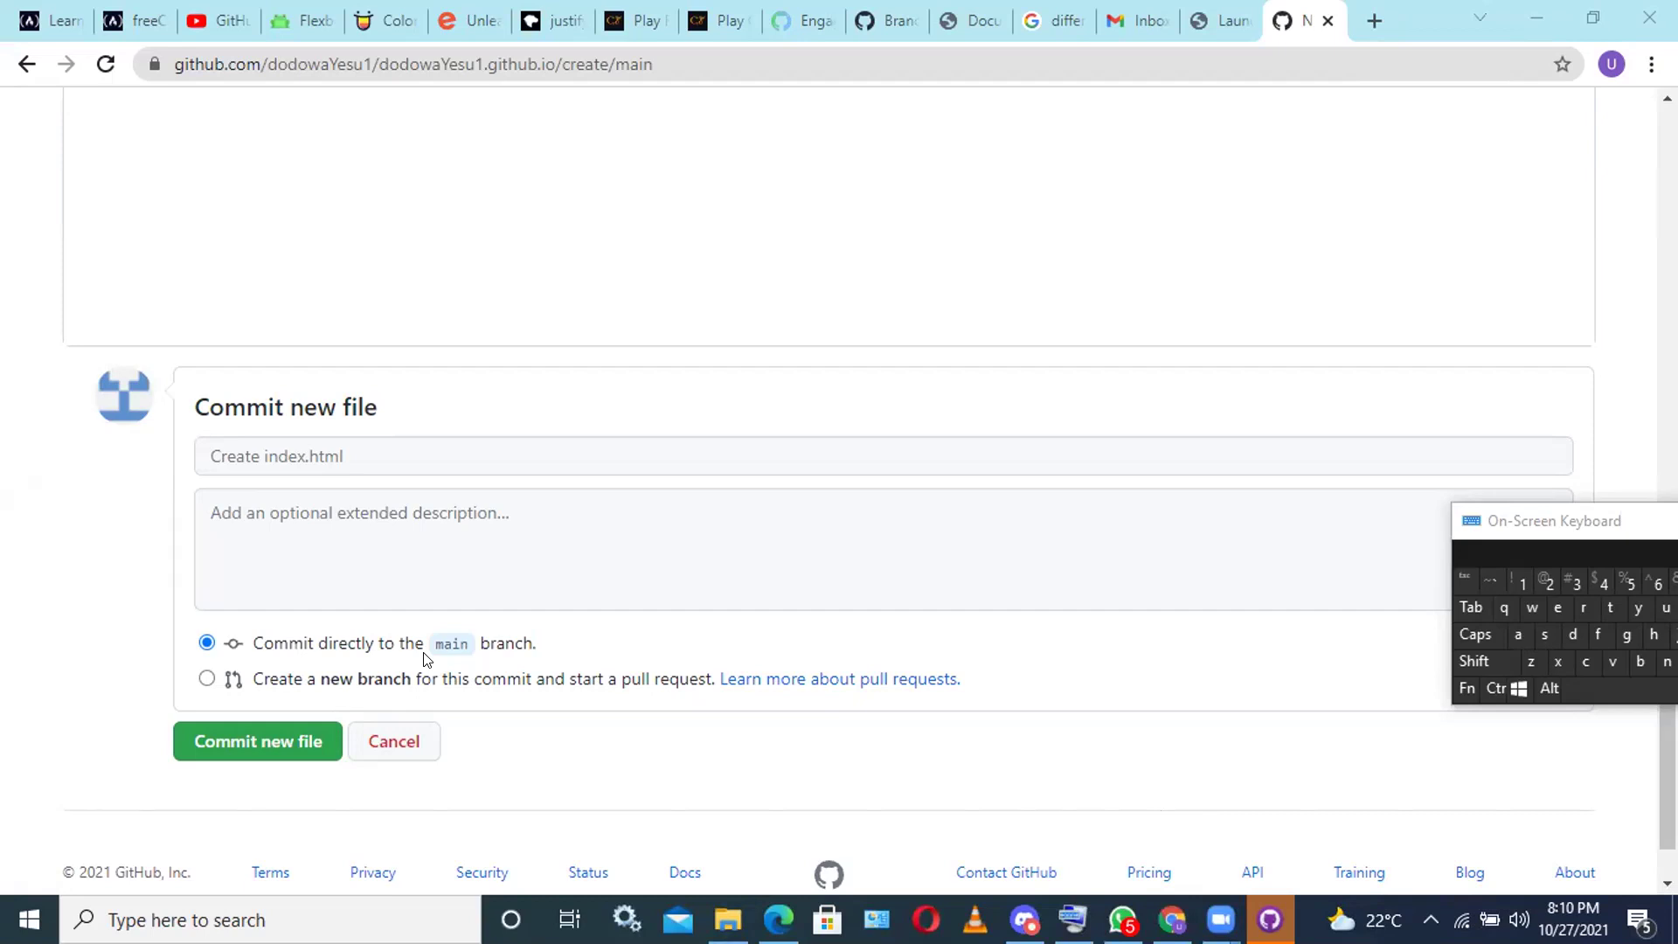
scroll(426, 659, up, 5)
scroll(425, 659, down, 5)
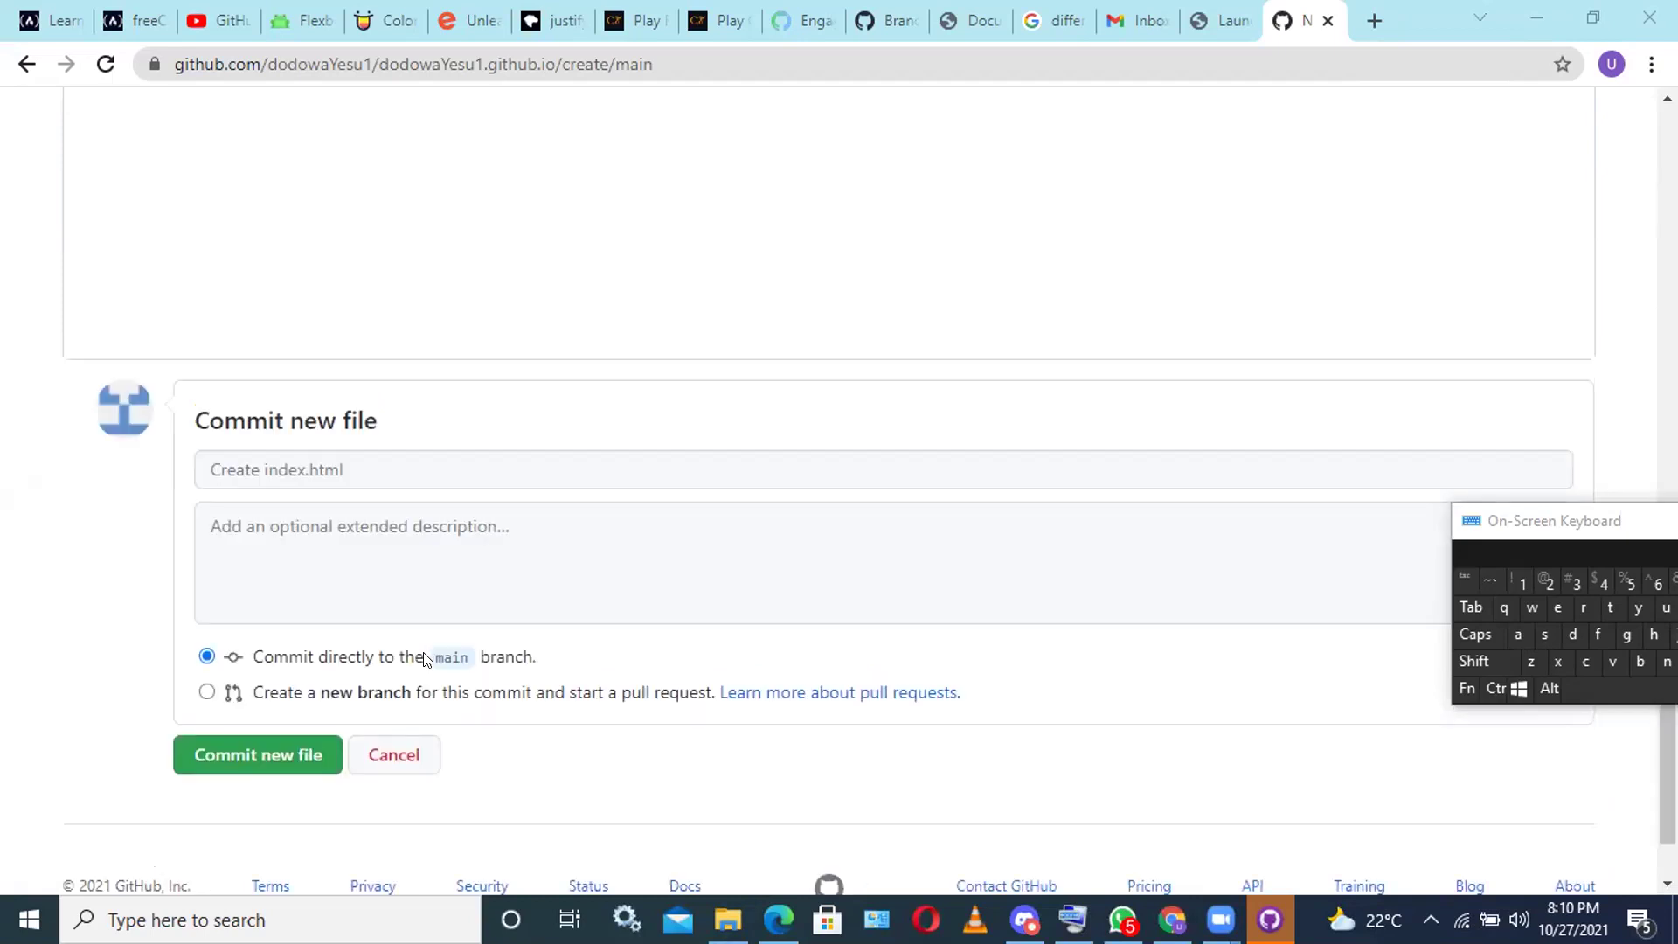
scroll(425, 659, down, 1)
scroll(425, 659, up, 10)
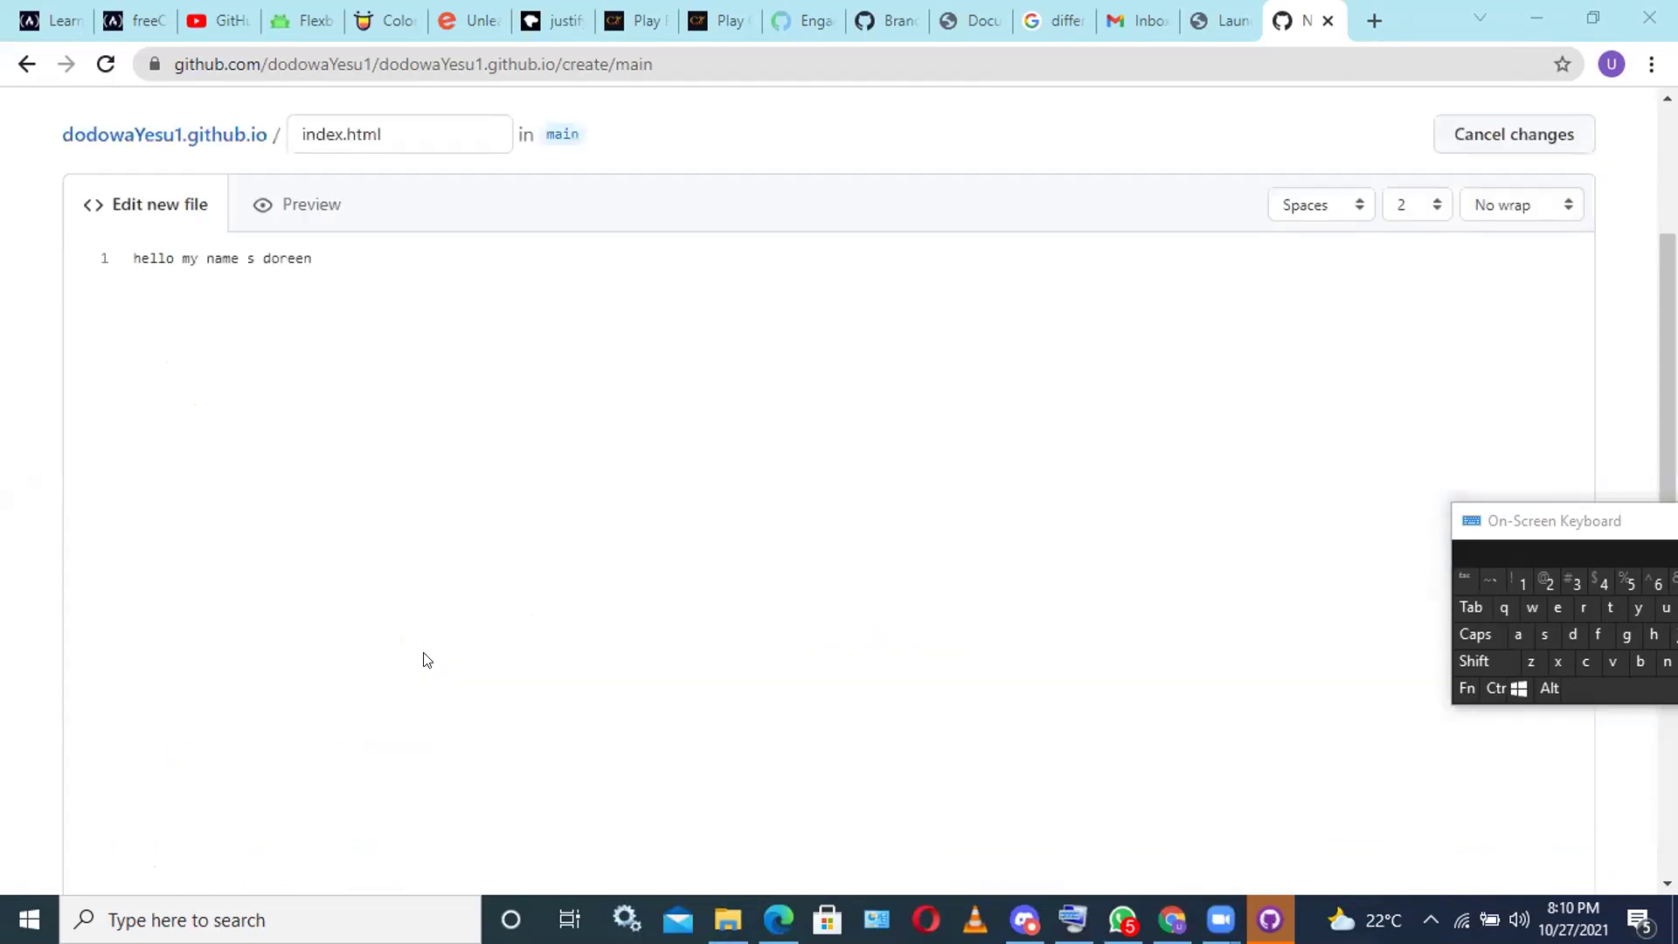
scroll(187, 621, down, 10)
scroll(220, 622, down, 2)
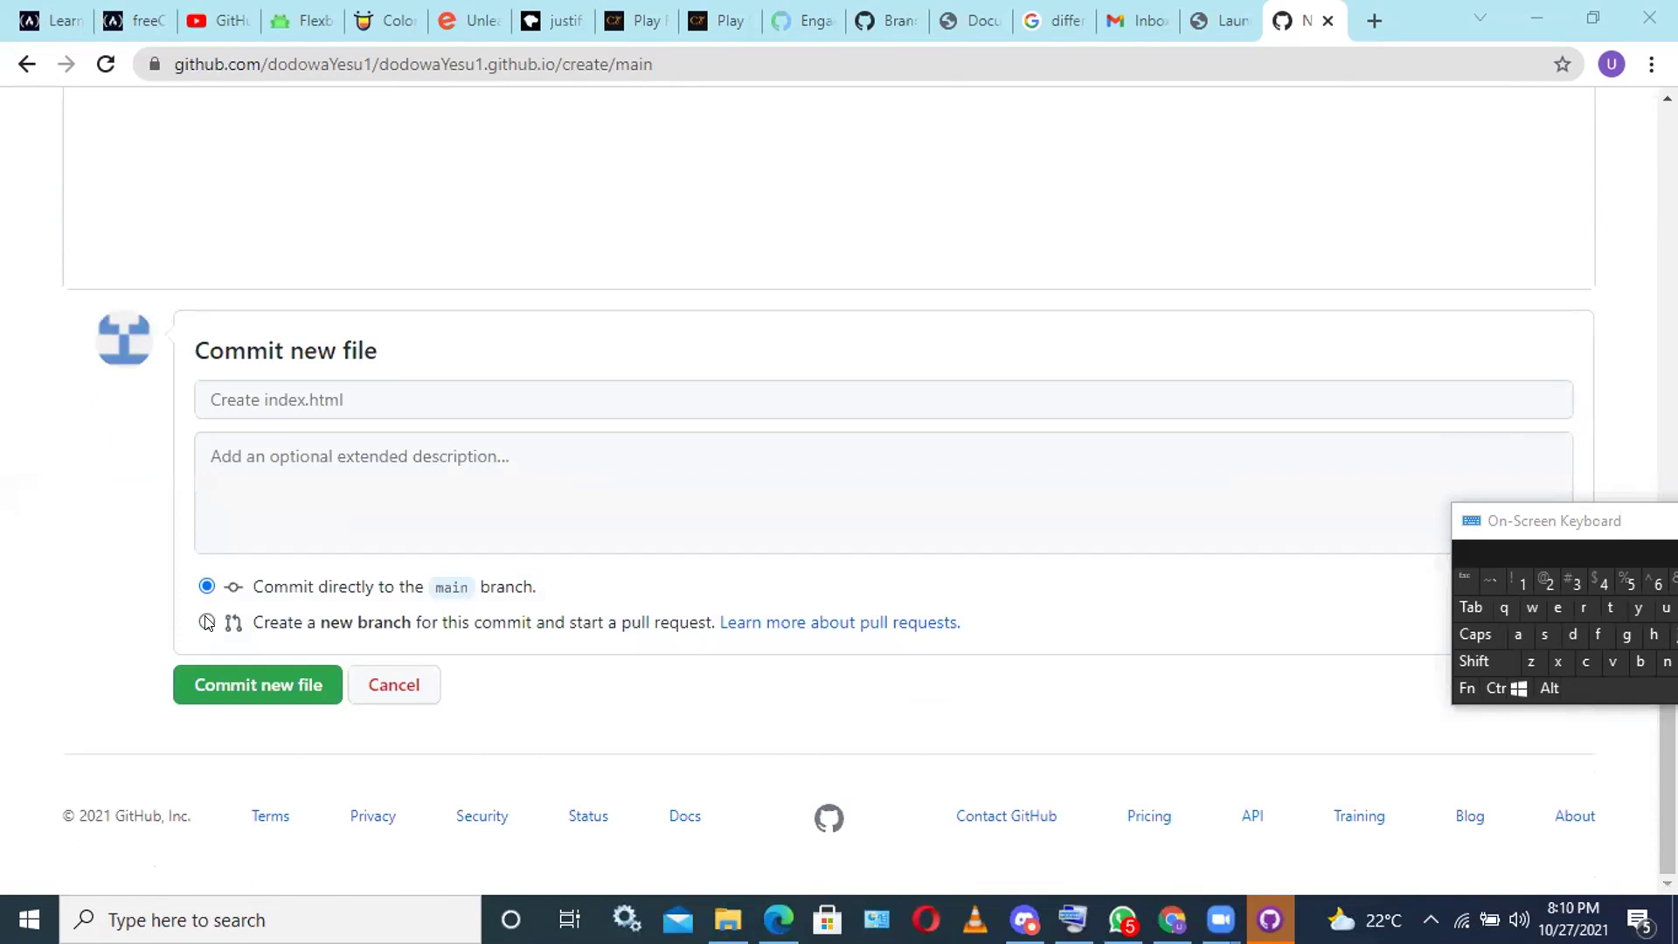
Try the option to create a new branch for this commit and start a pull request.
click(207, 622)
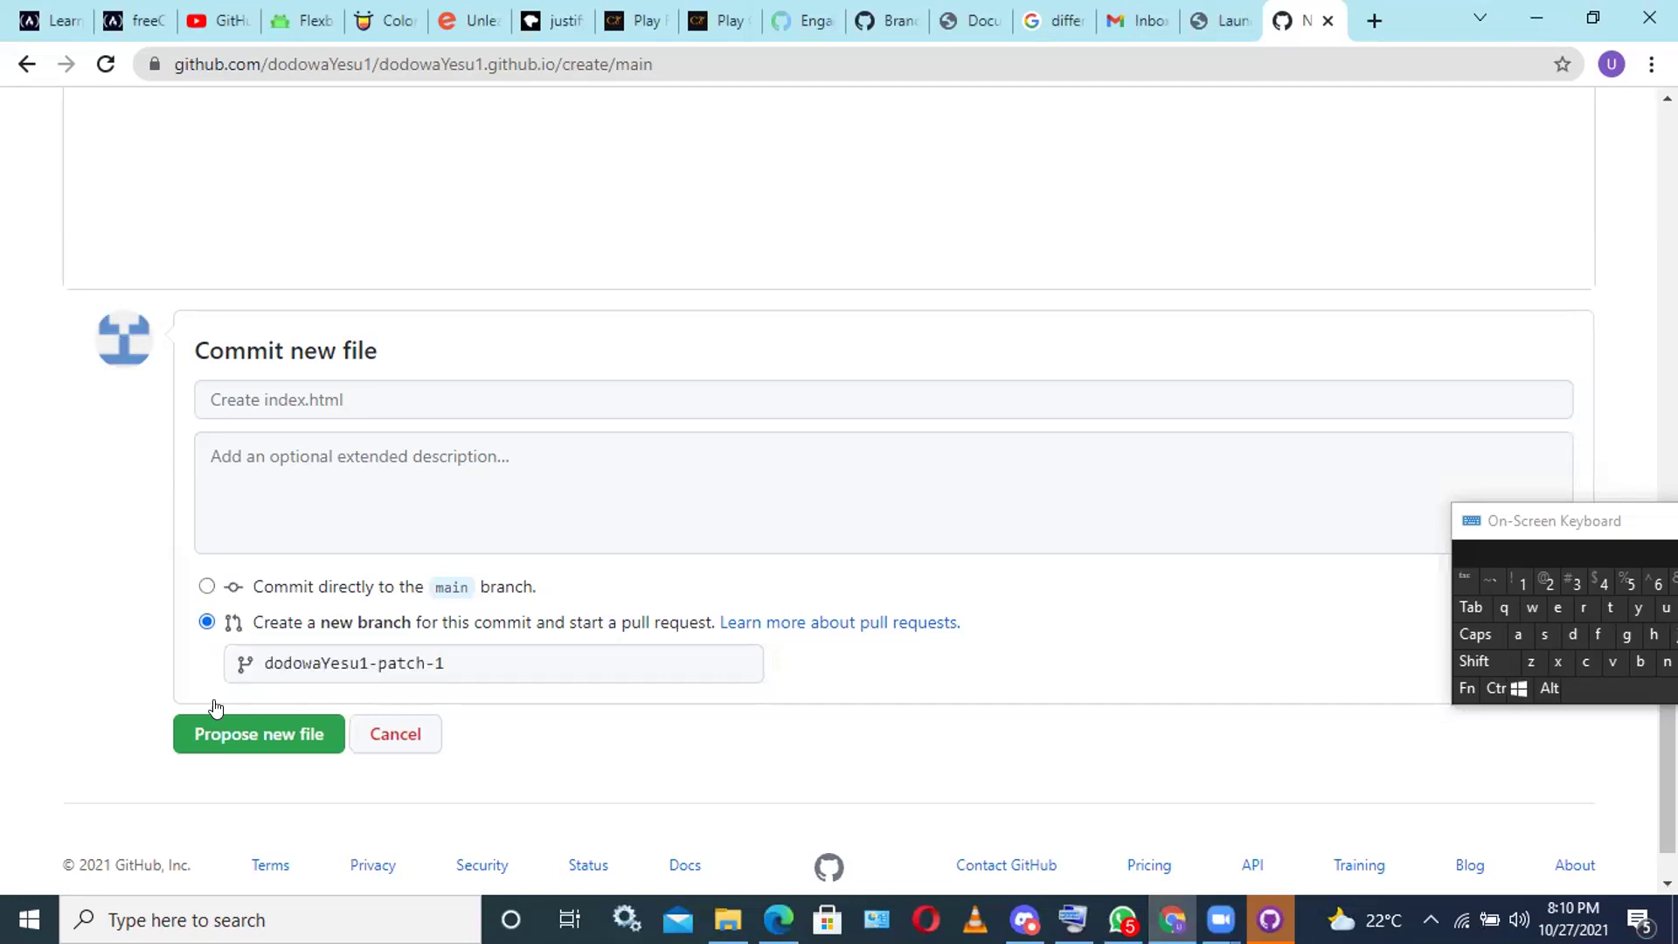
key(Up)
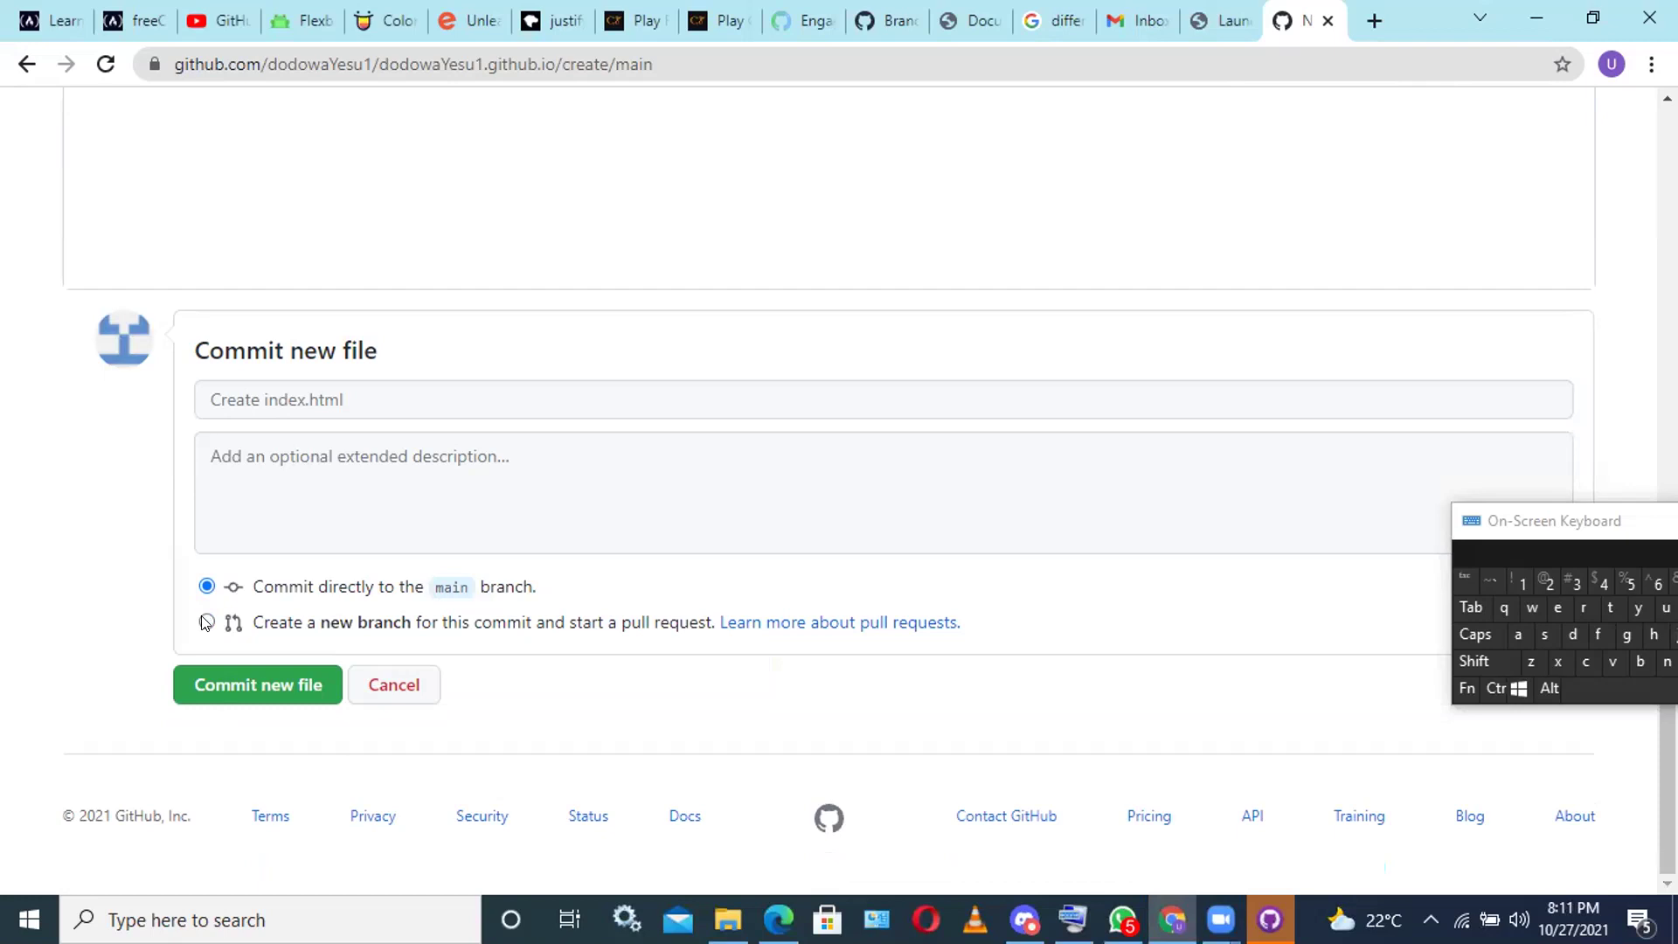
key(Down)
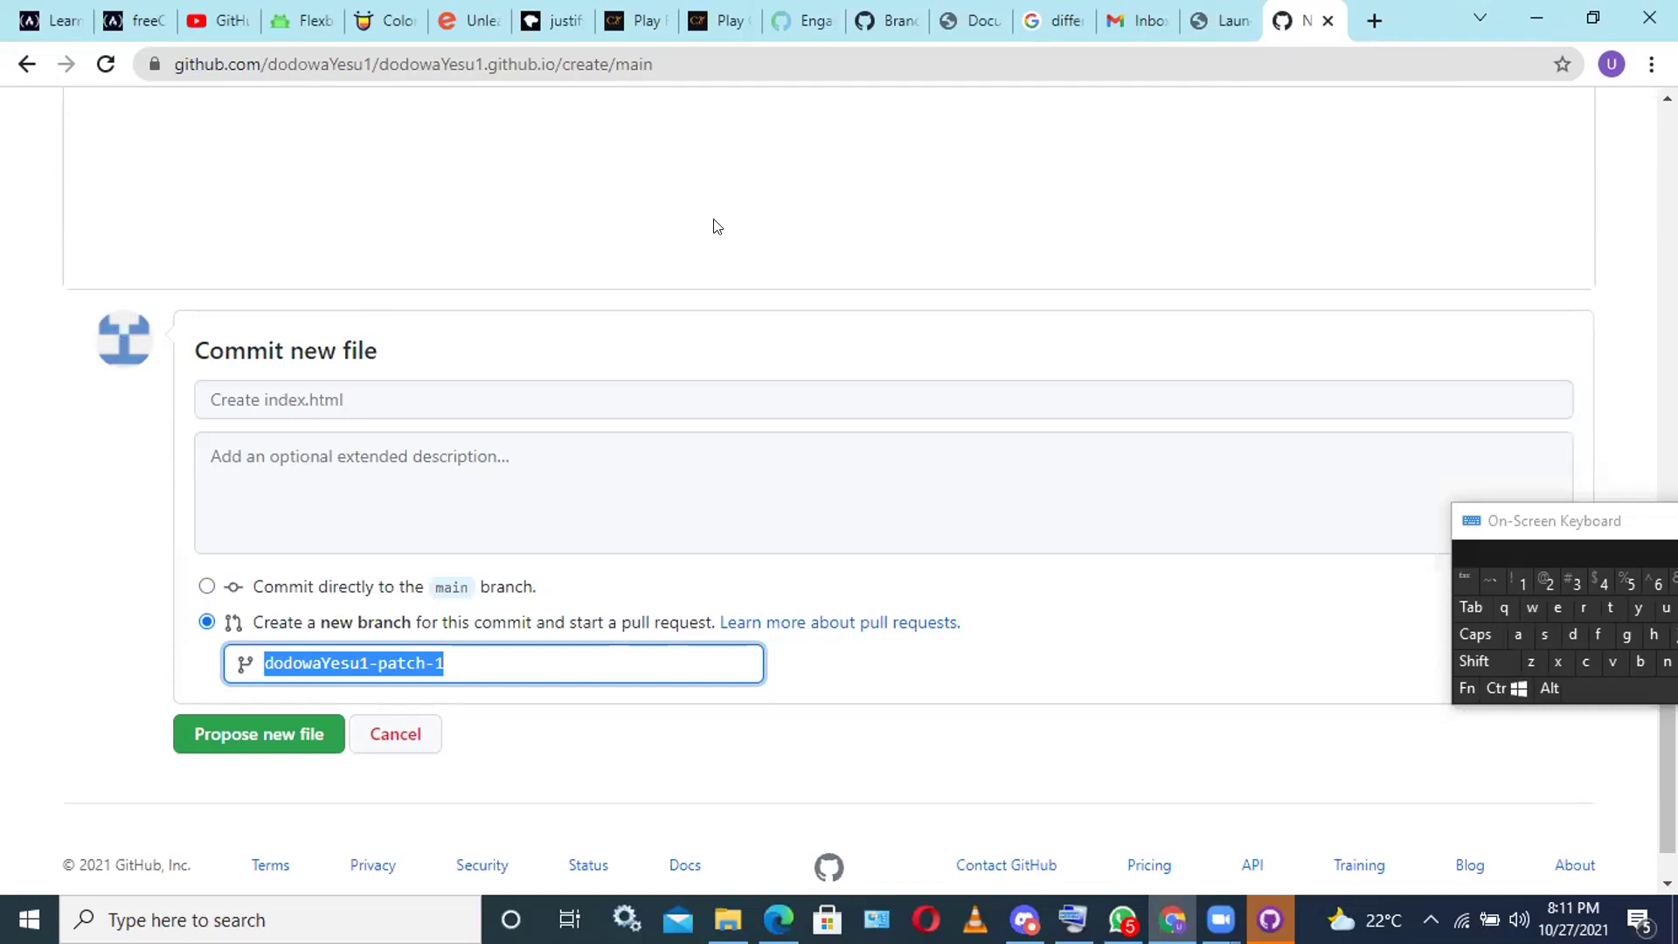
scroll(684, 274, up, 10)
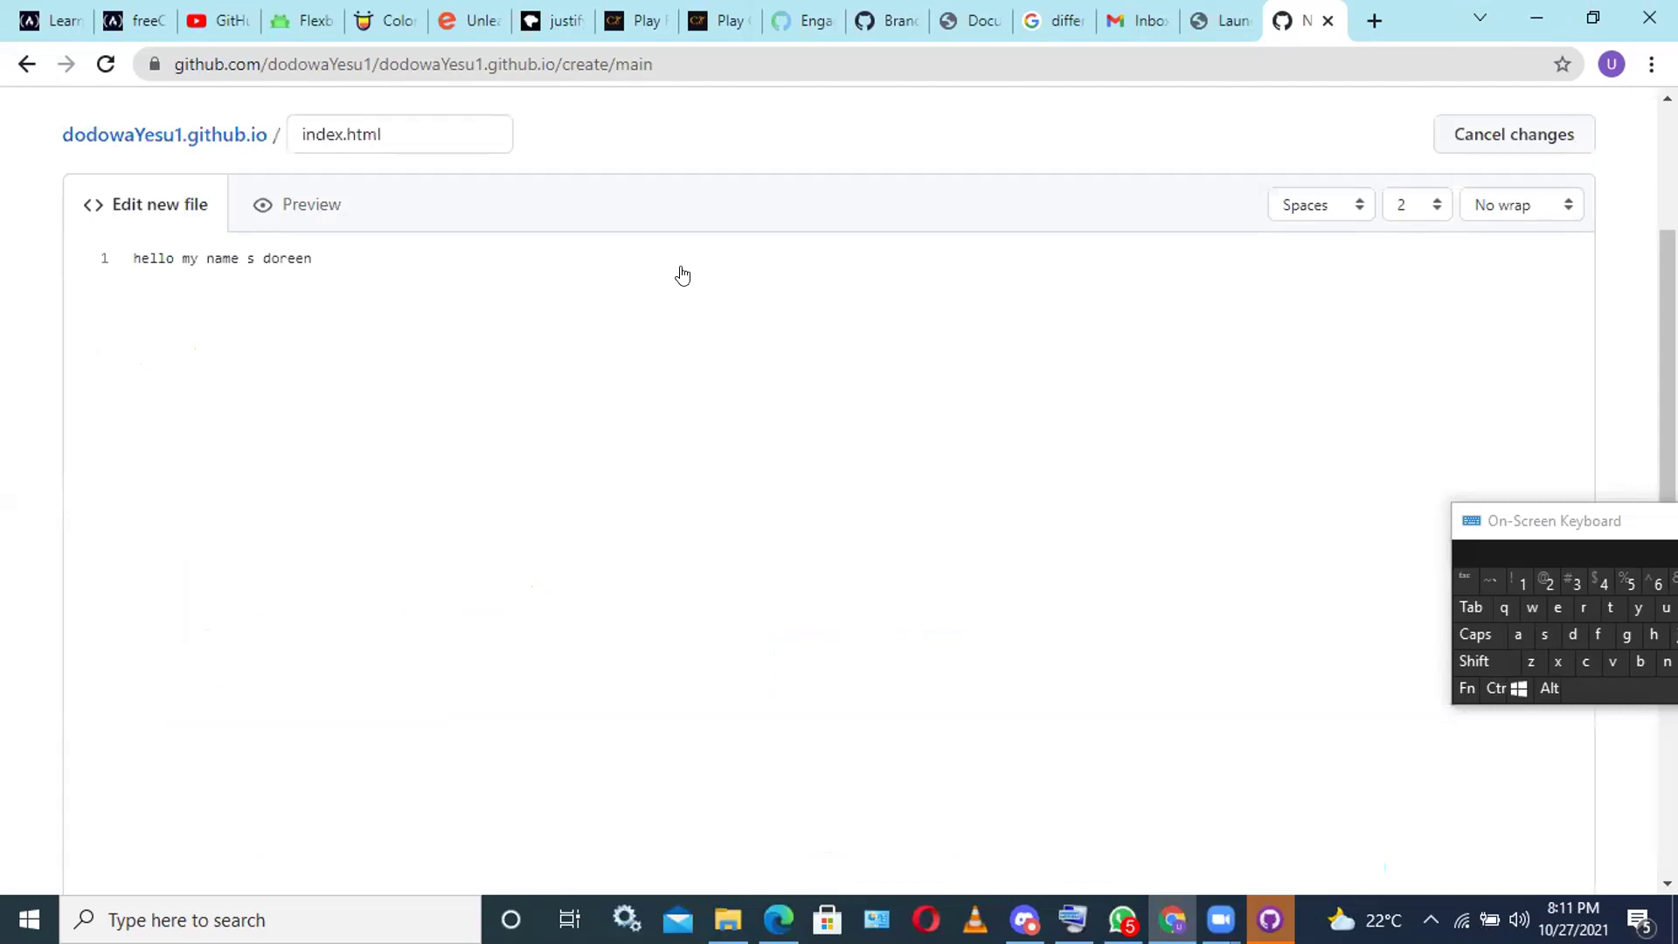
scroll(683, 275, up, 3)
Try to commit index.html again directly to the main branch.
scroll(683, 276, down, 10)
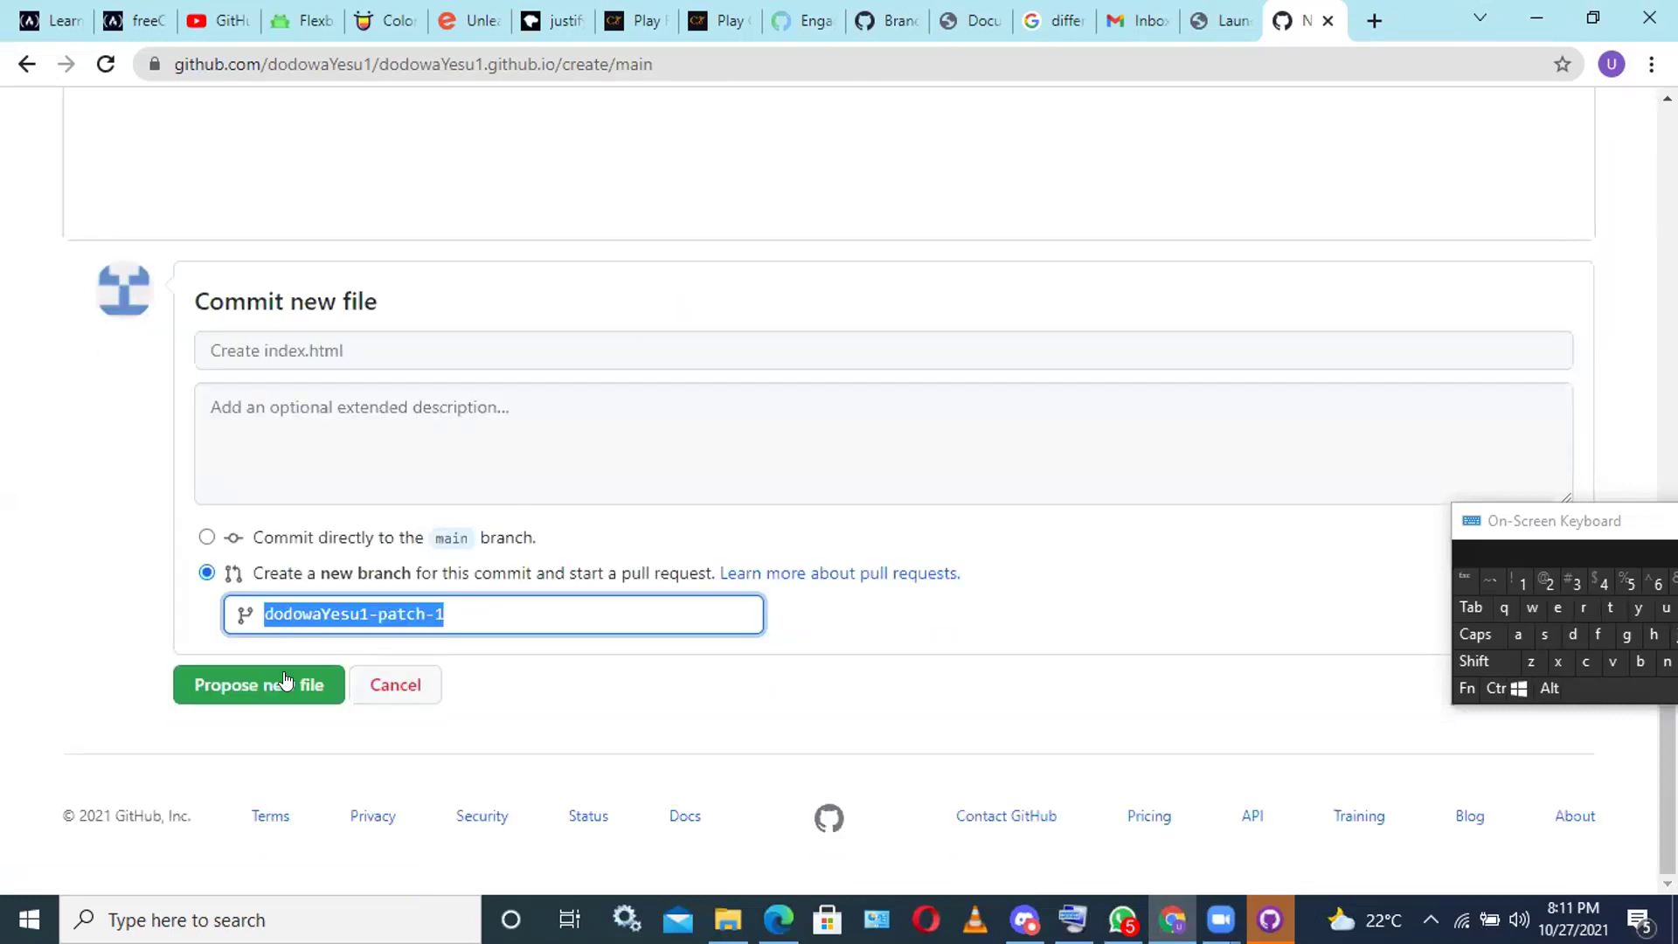
click(205, 537)
key(Return)
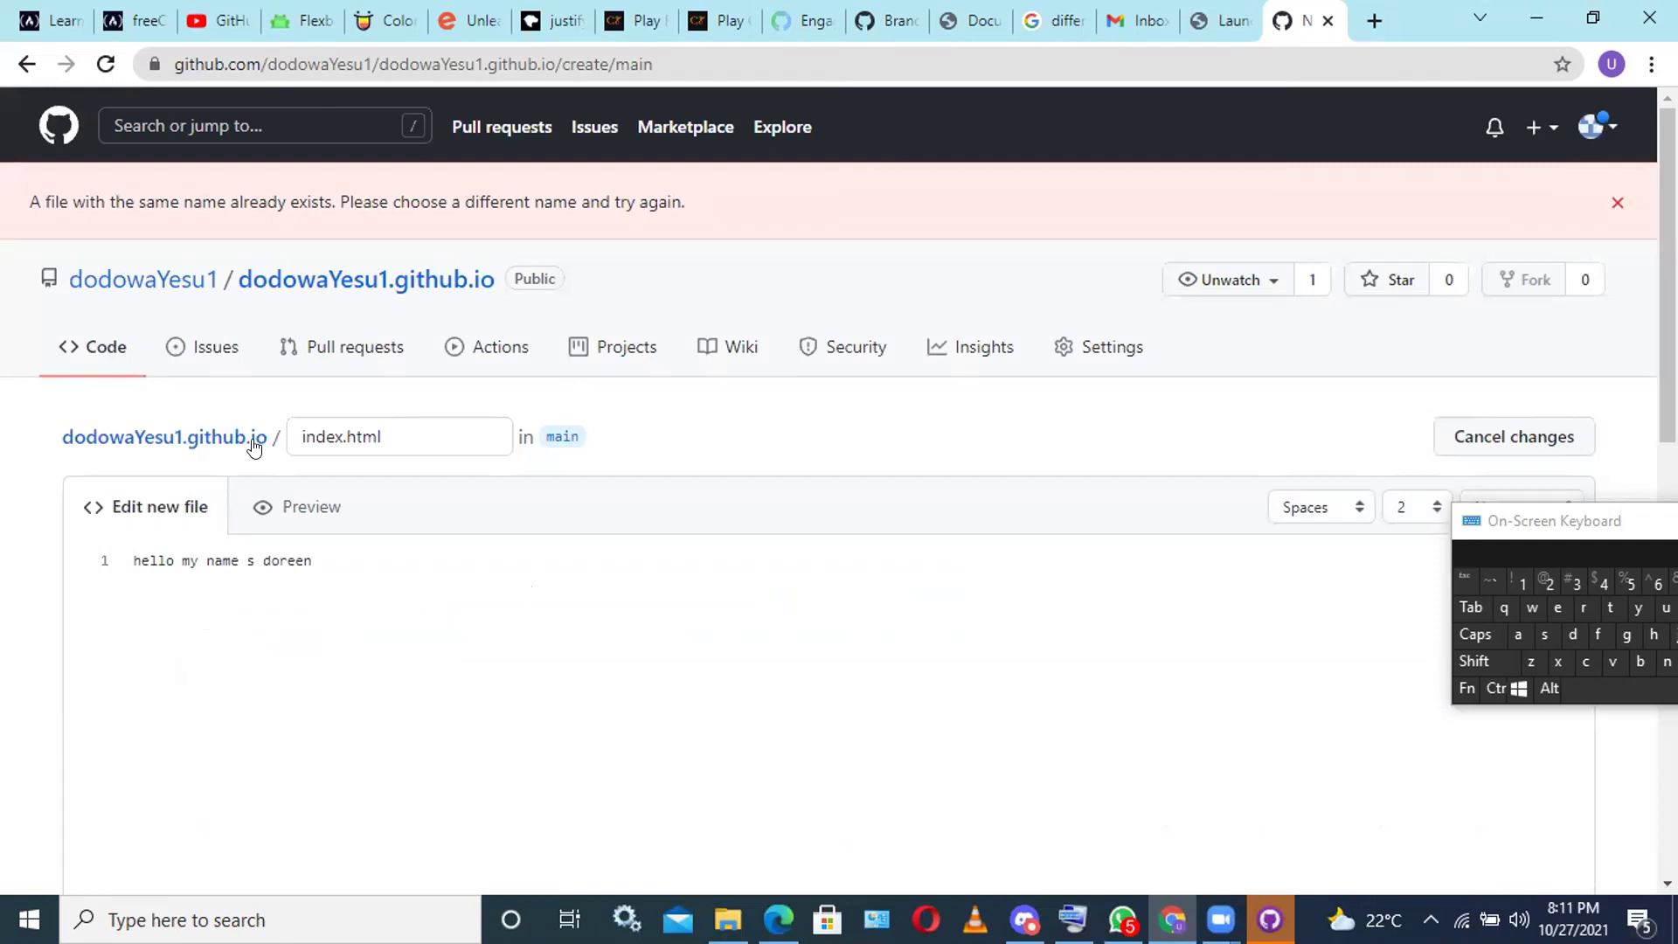
Open the repository's file list, view the committed index.html, and return to the repository's main page.
click(171, 440)
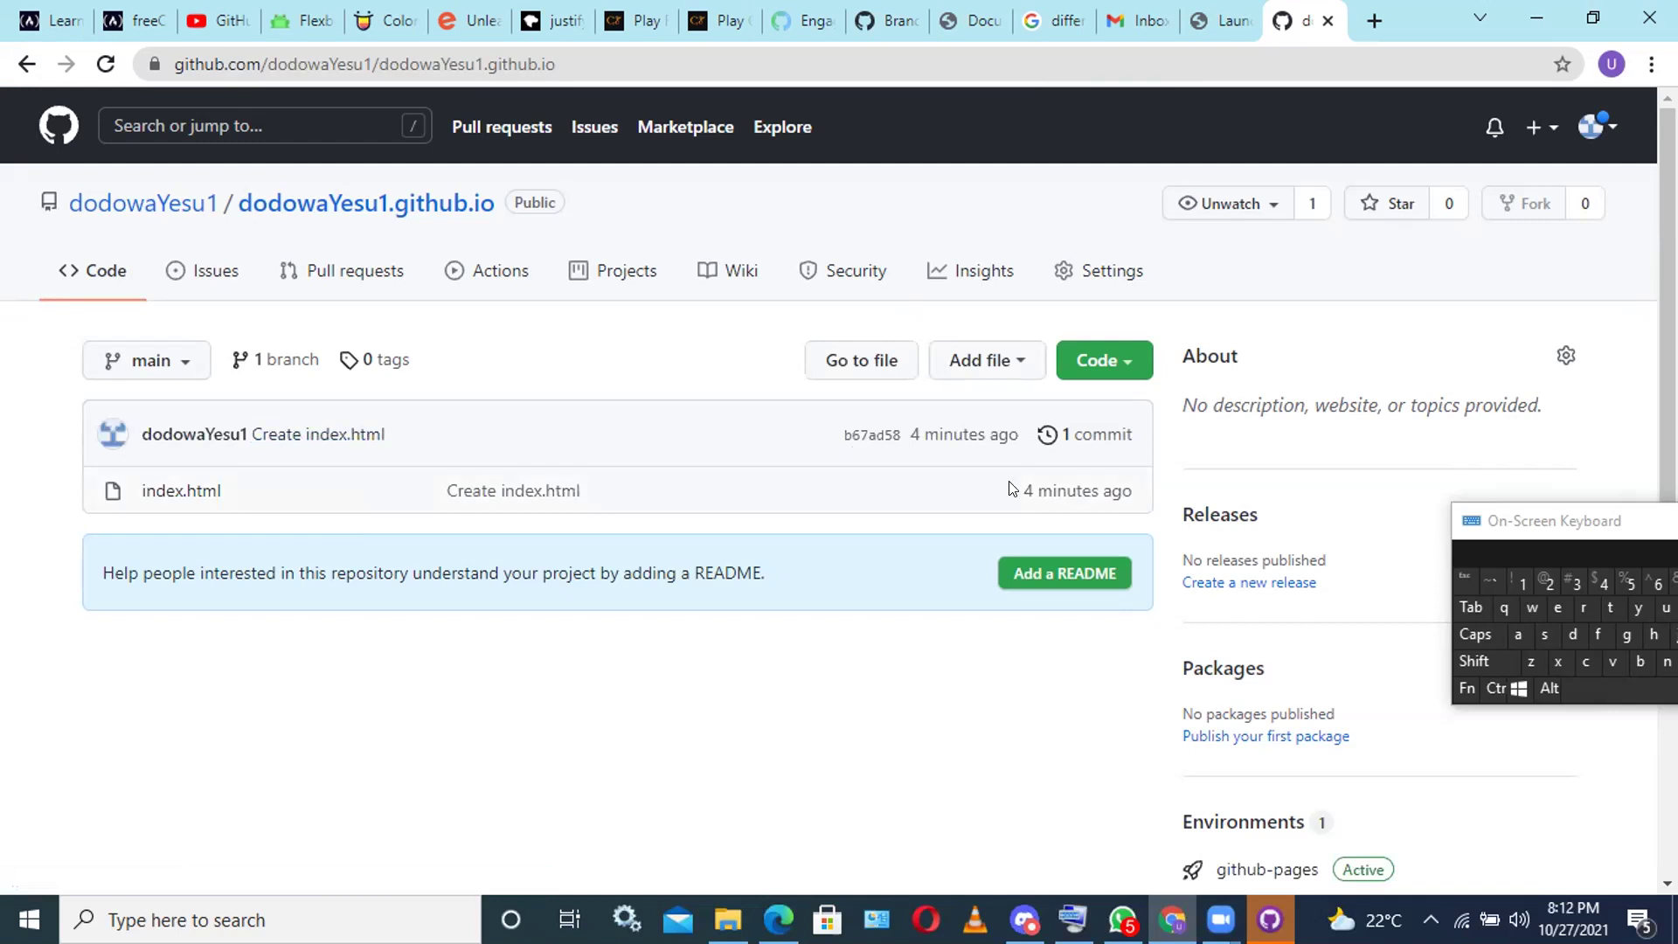
click(185, 496)
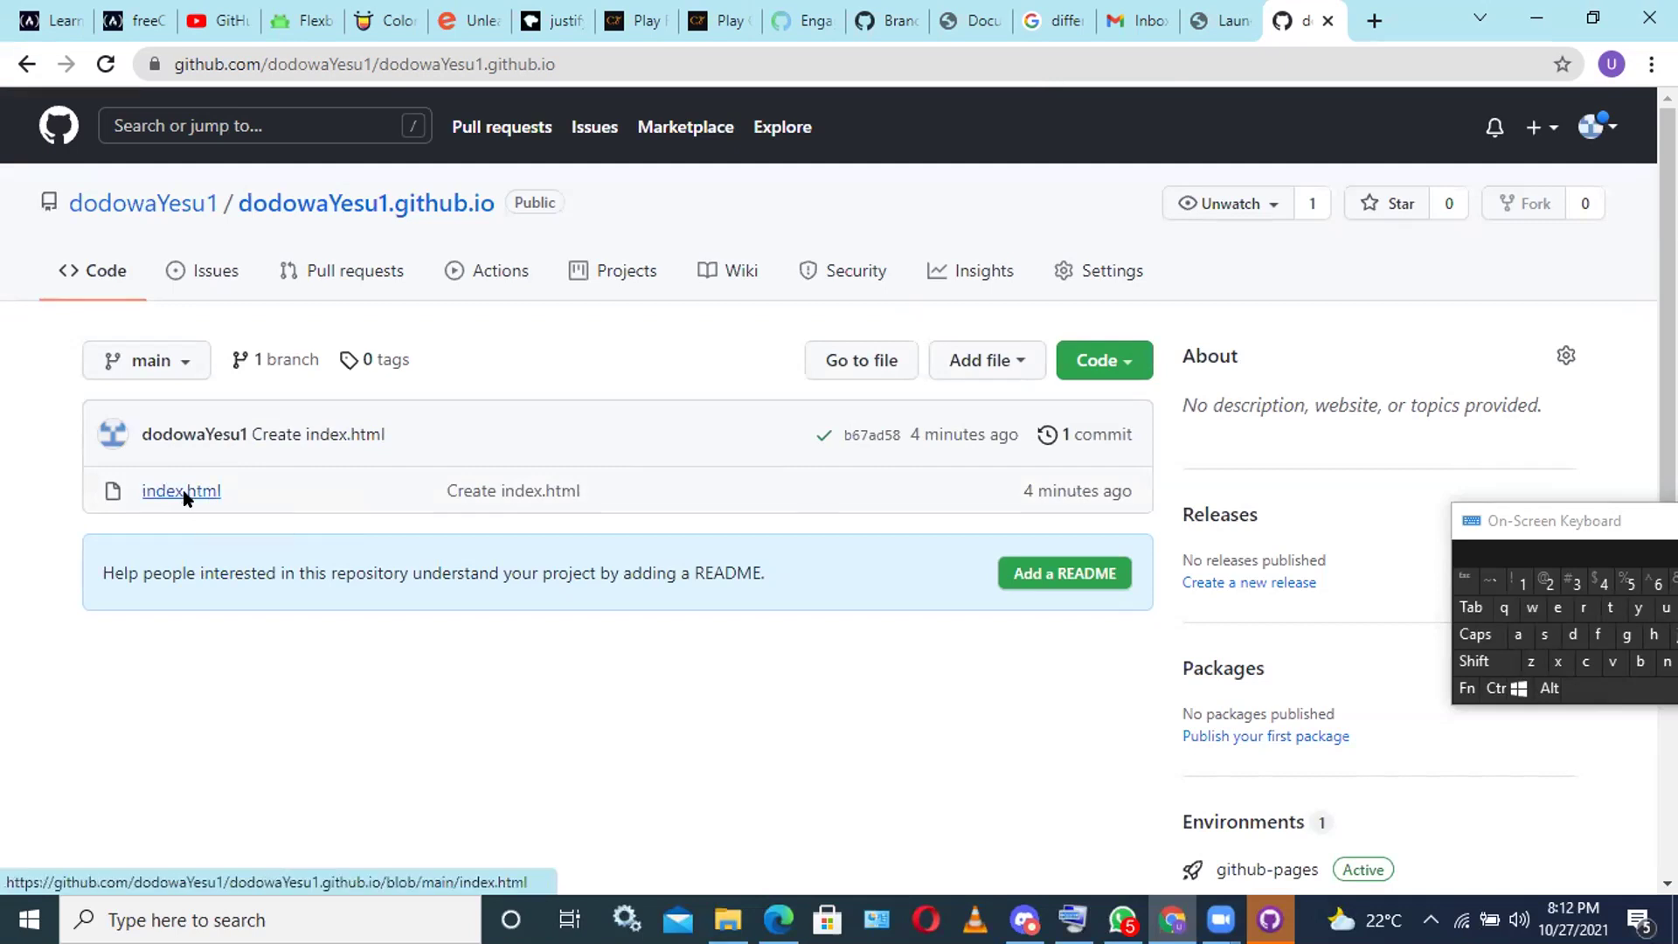
click(186, 492)
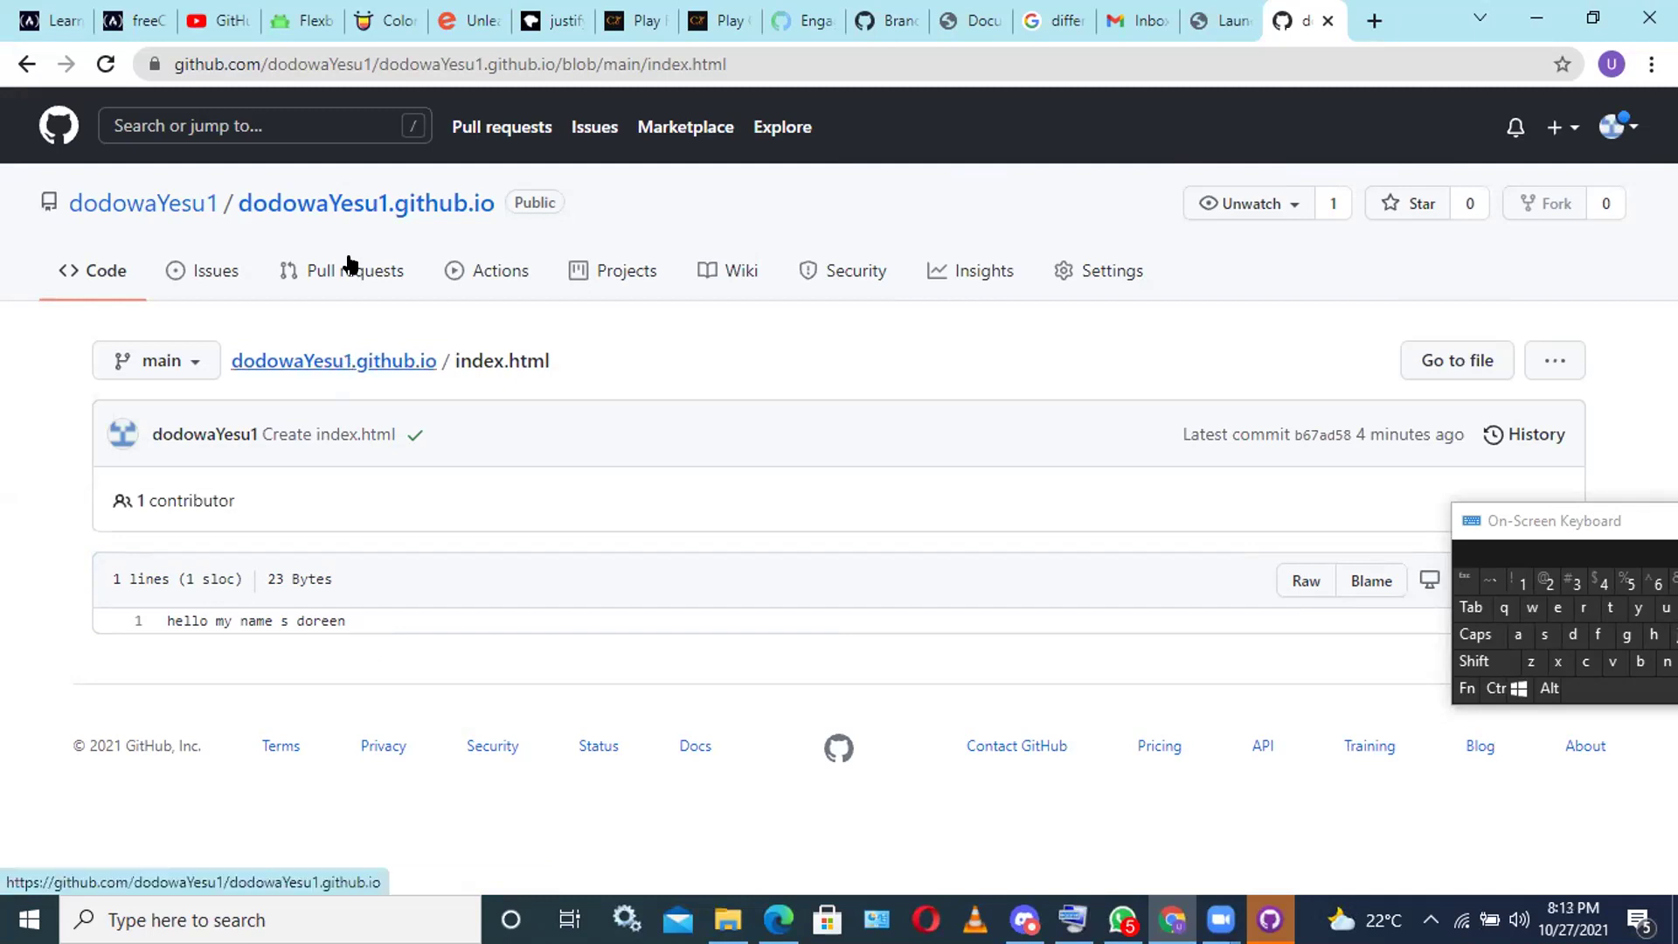
click(349, 210)
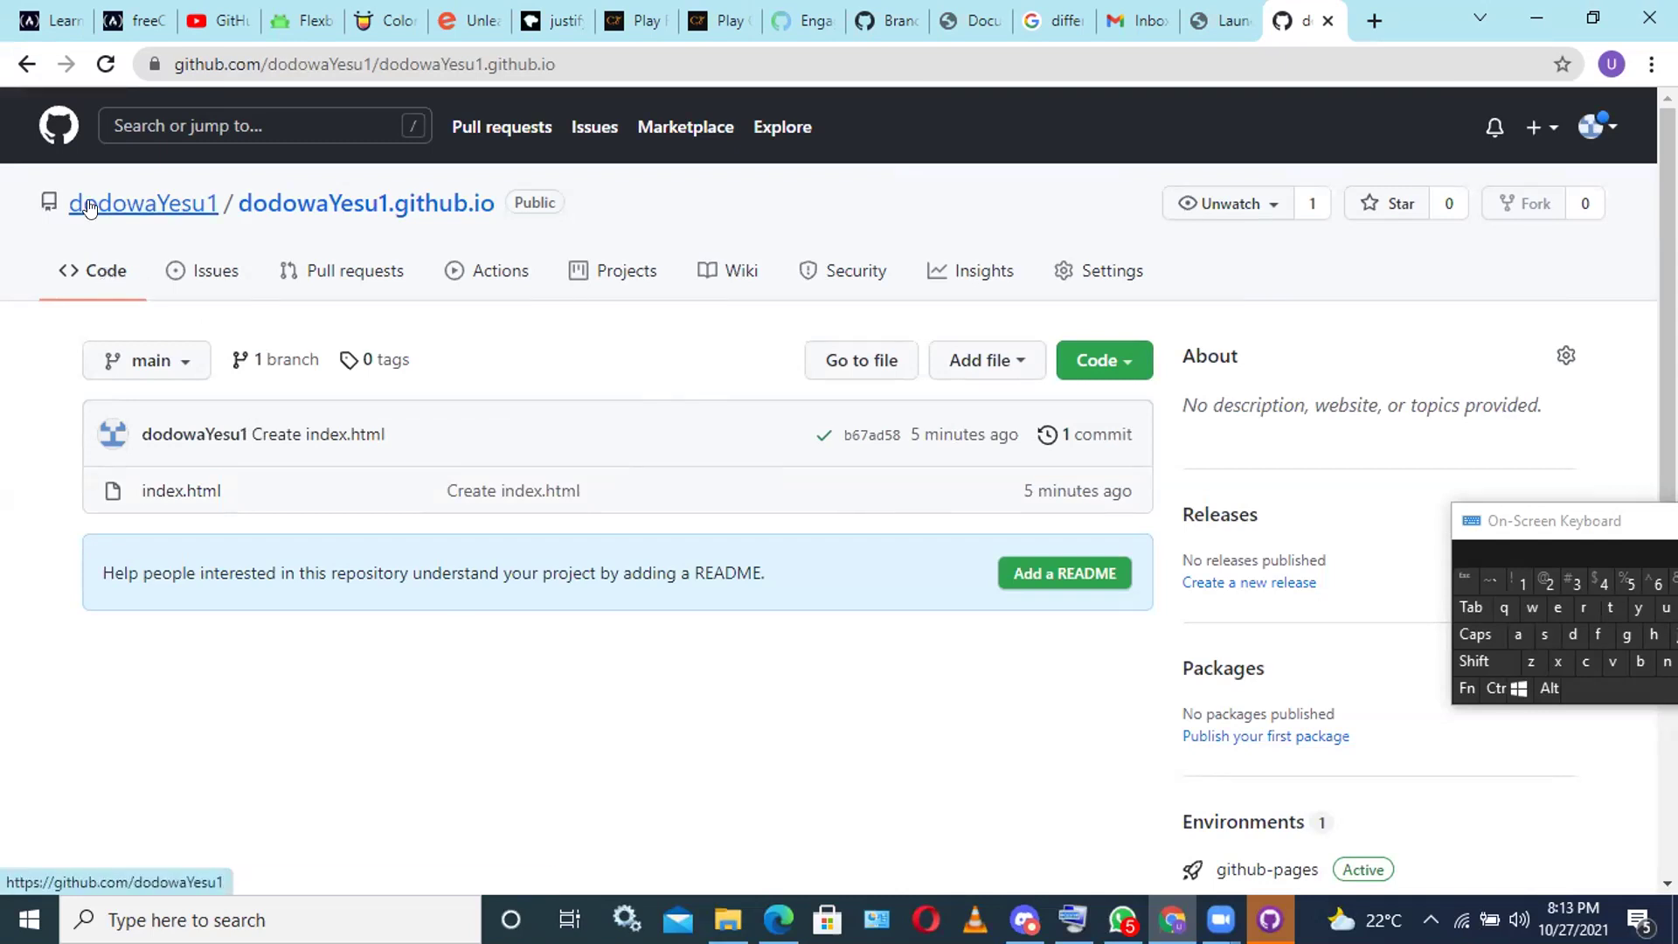
Open a new browser tab and enter the GitHub username, with its exact capitalization, as the start of the site address.
mouse_move(75, 191)
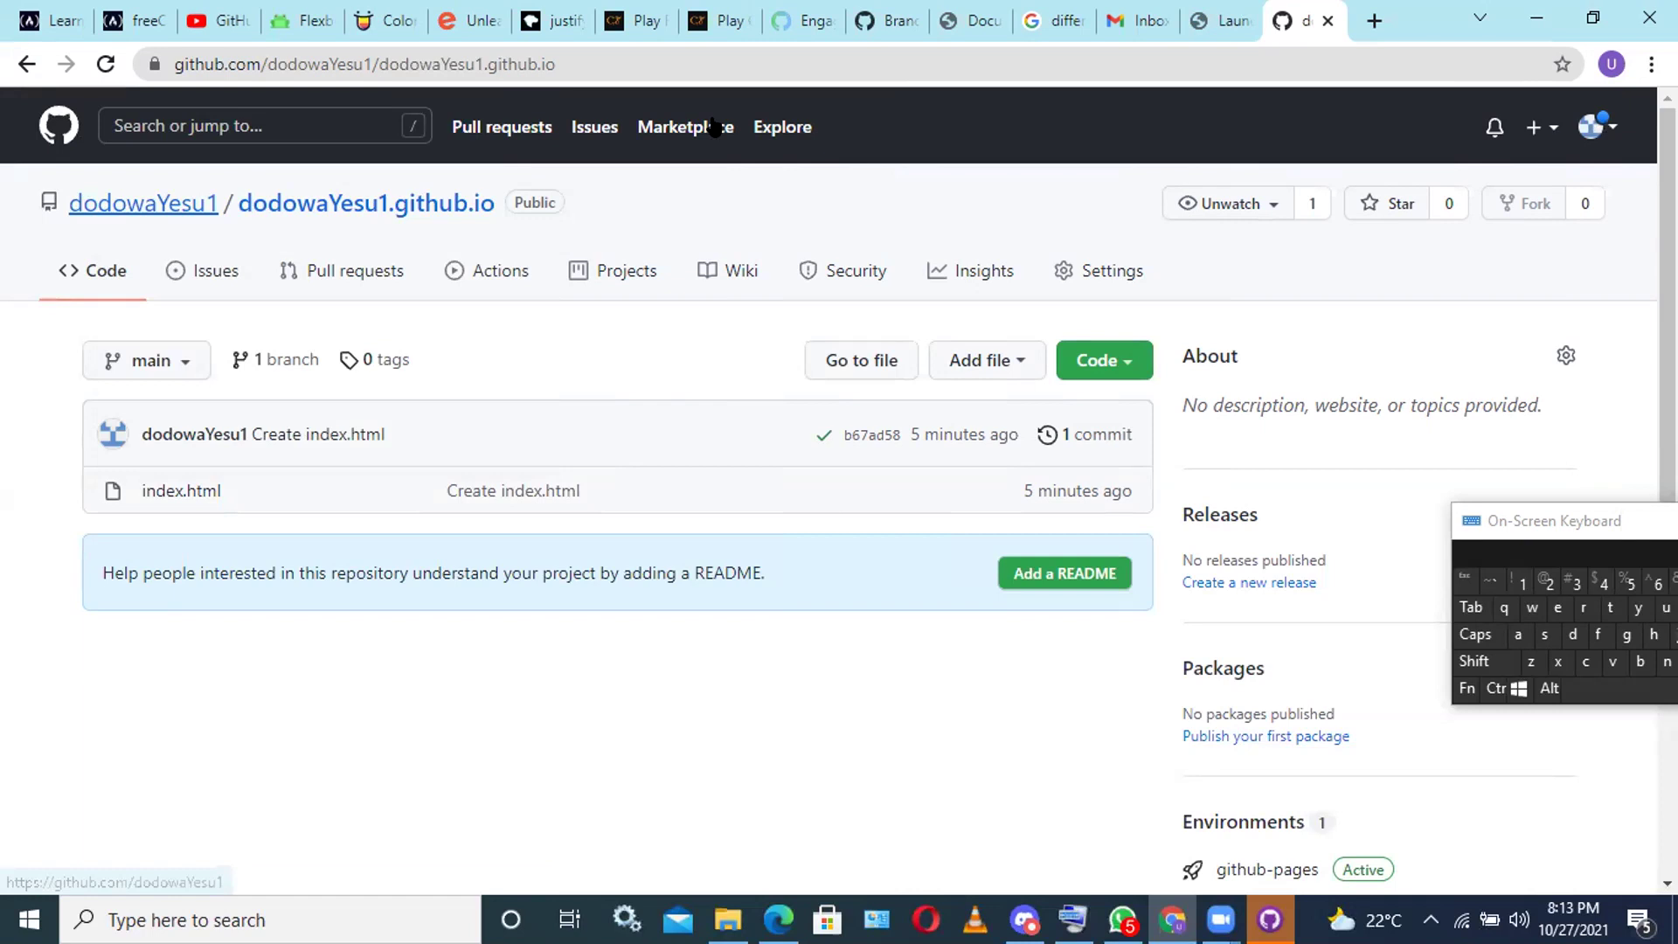
click(1373, 21)
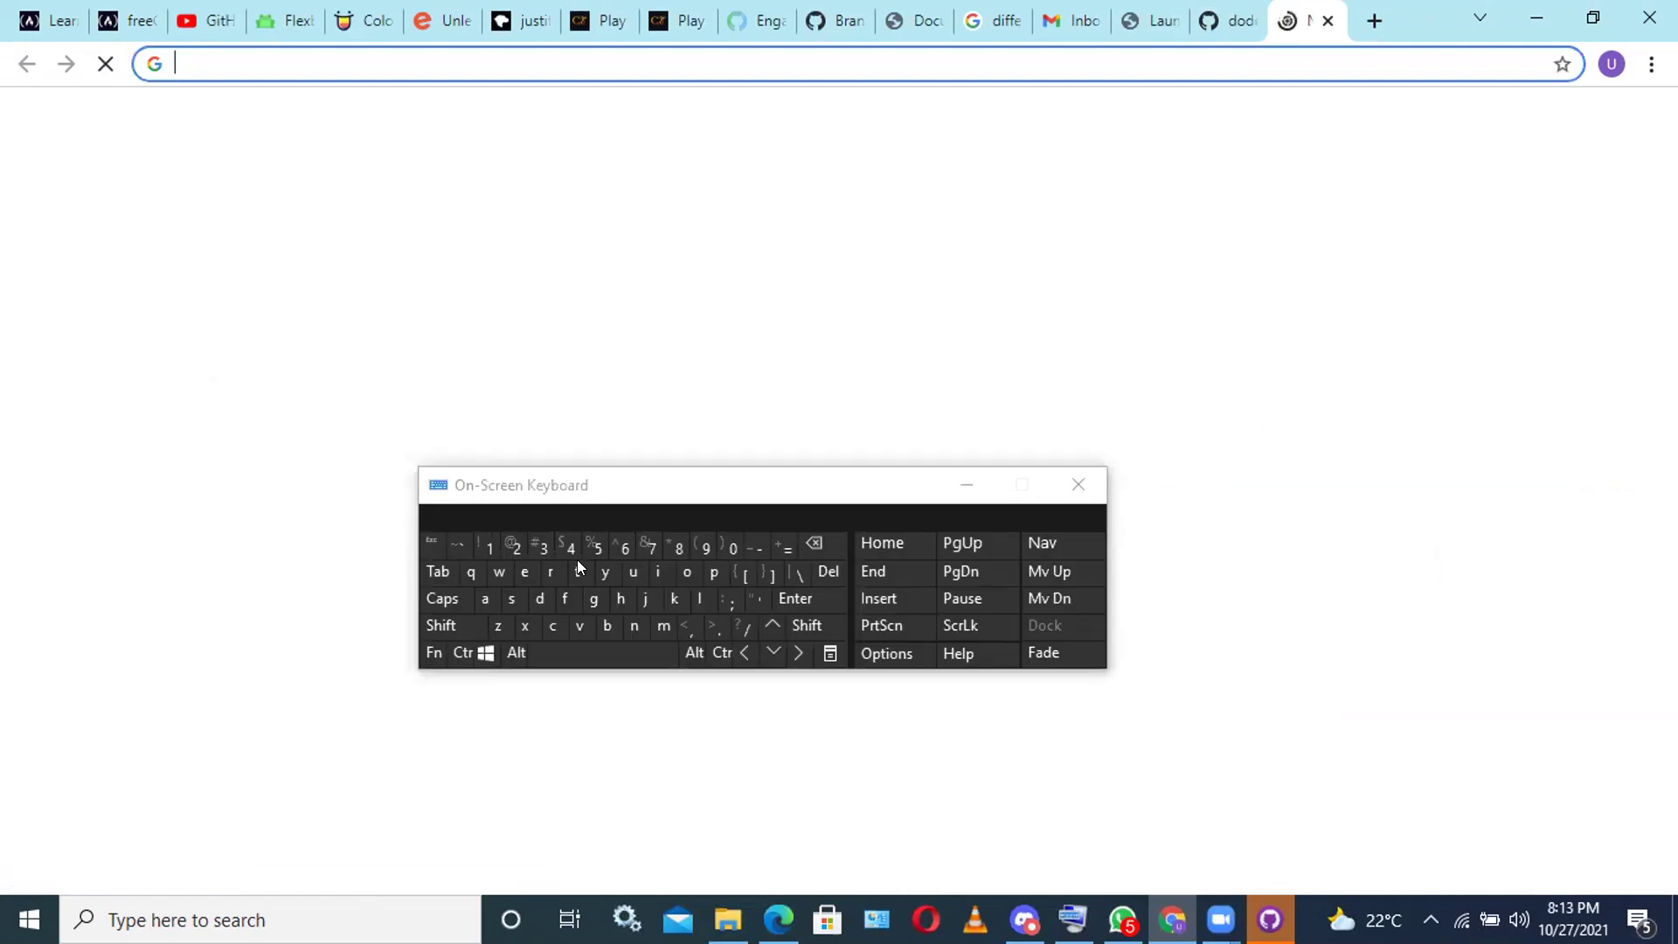
text(d)
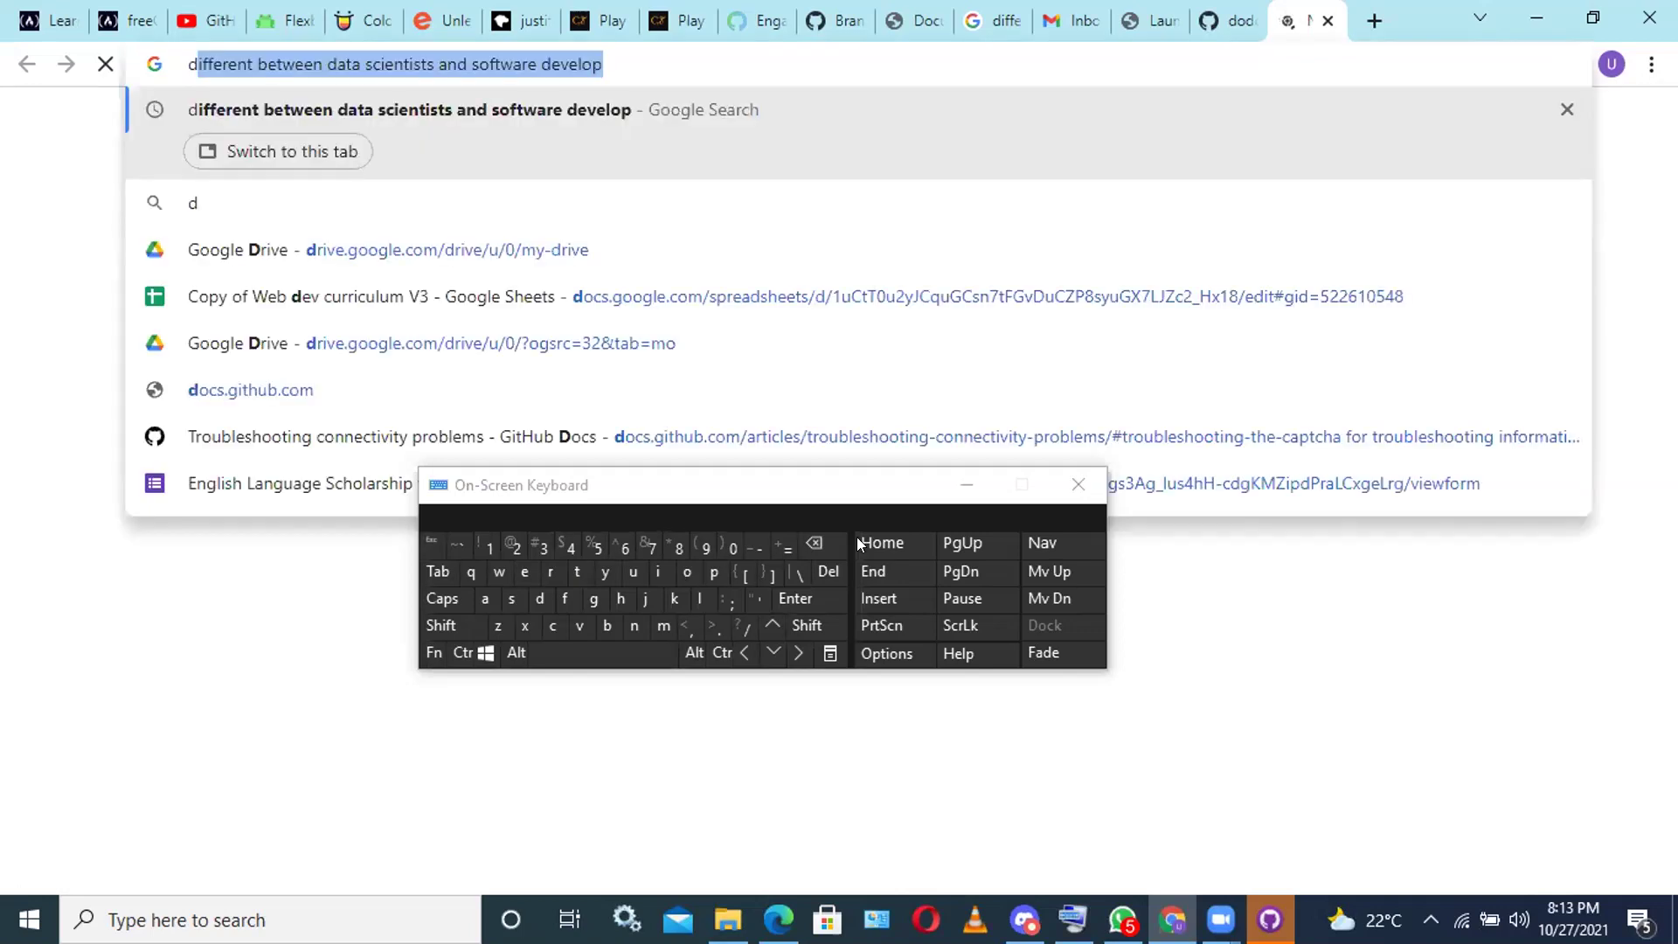
text(do)
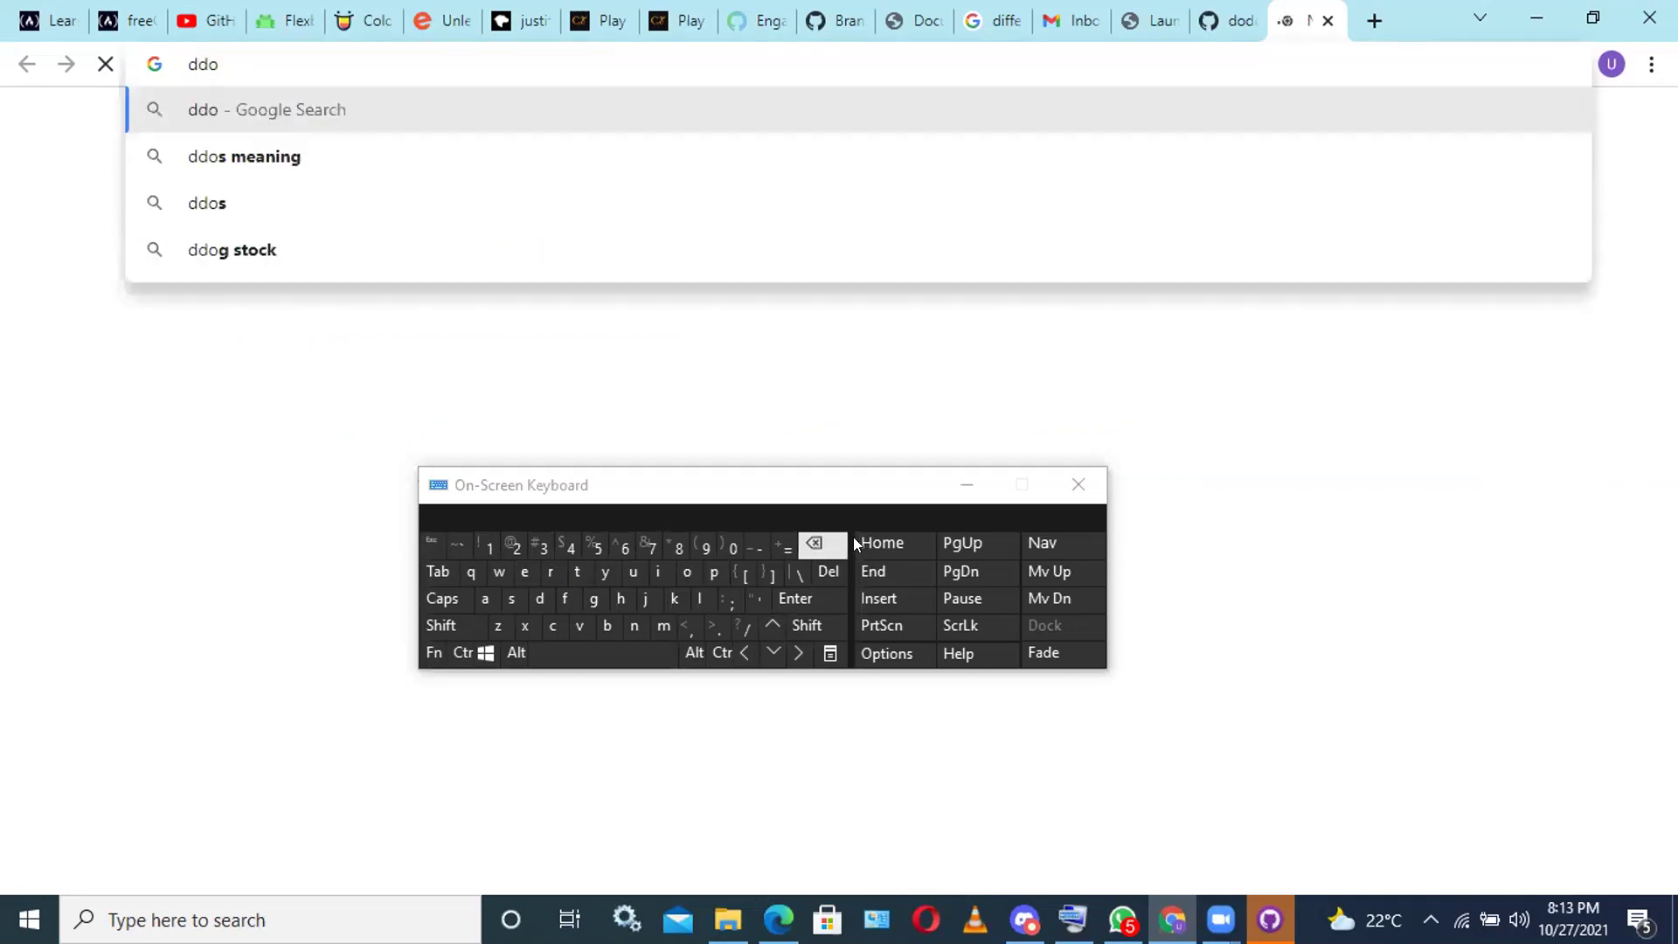
click(809, 551)
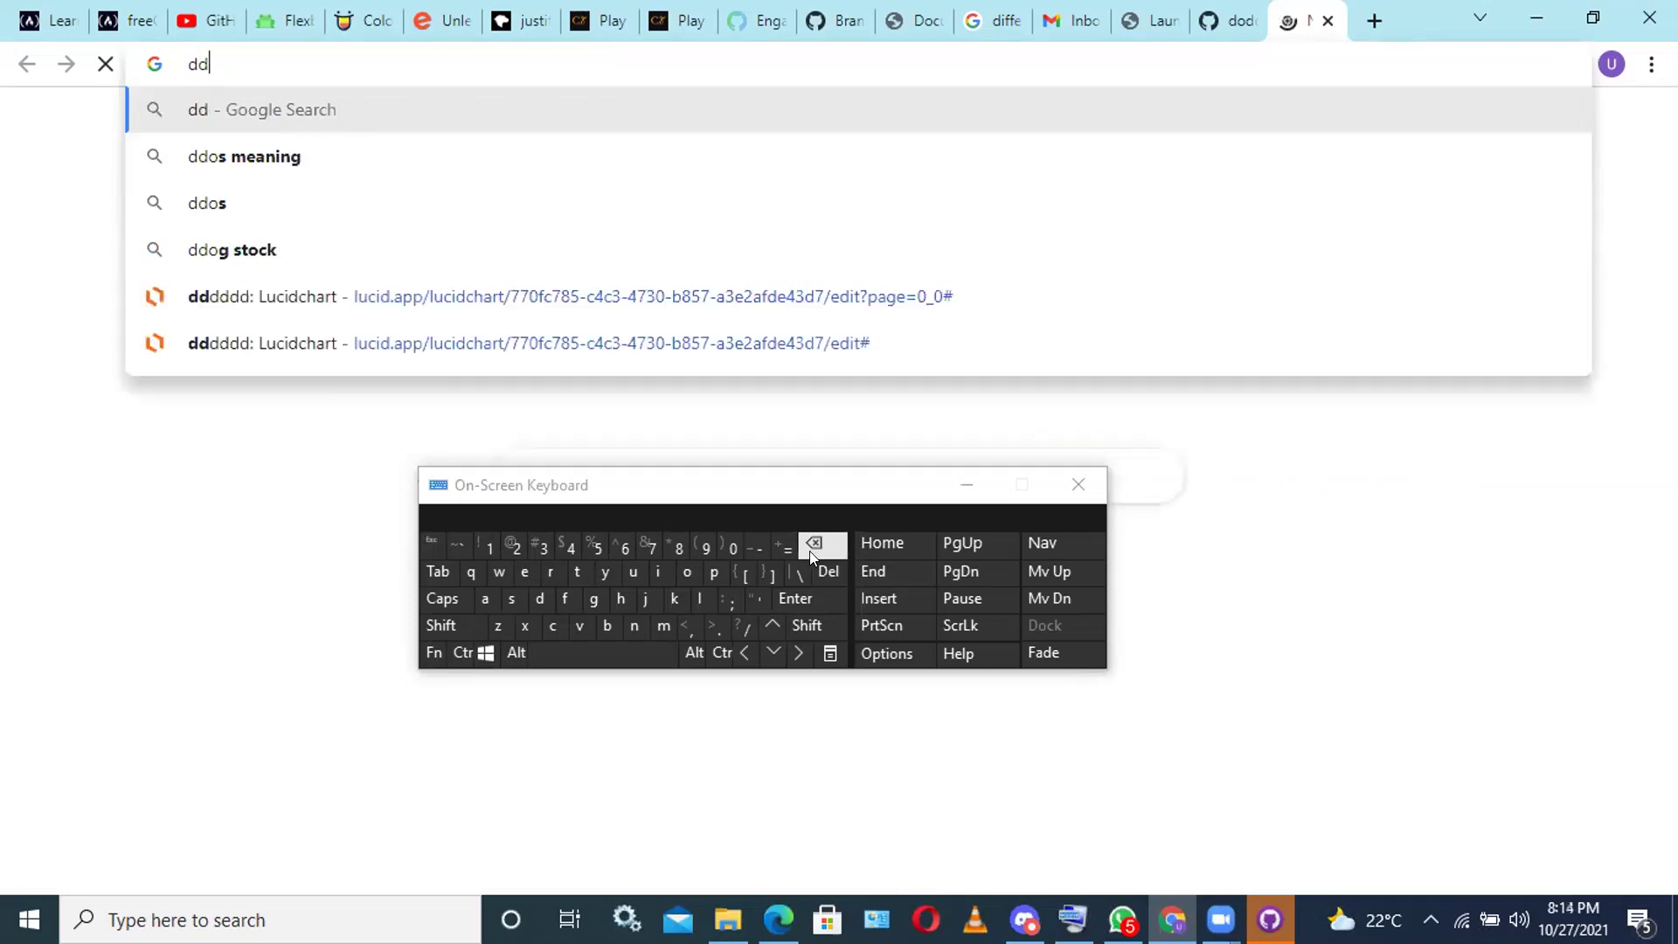
click(809, 550)
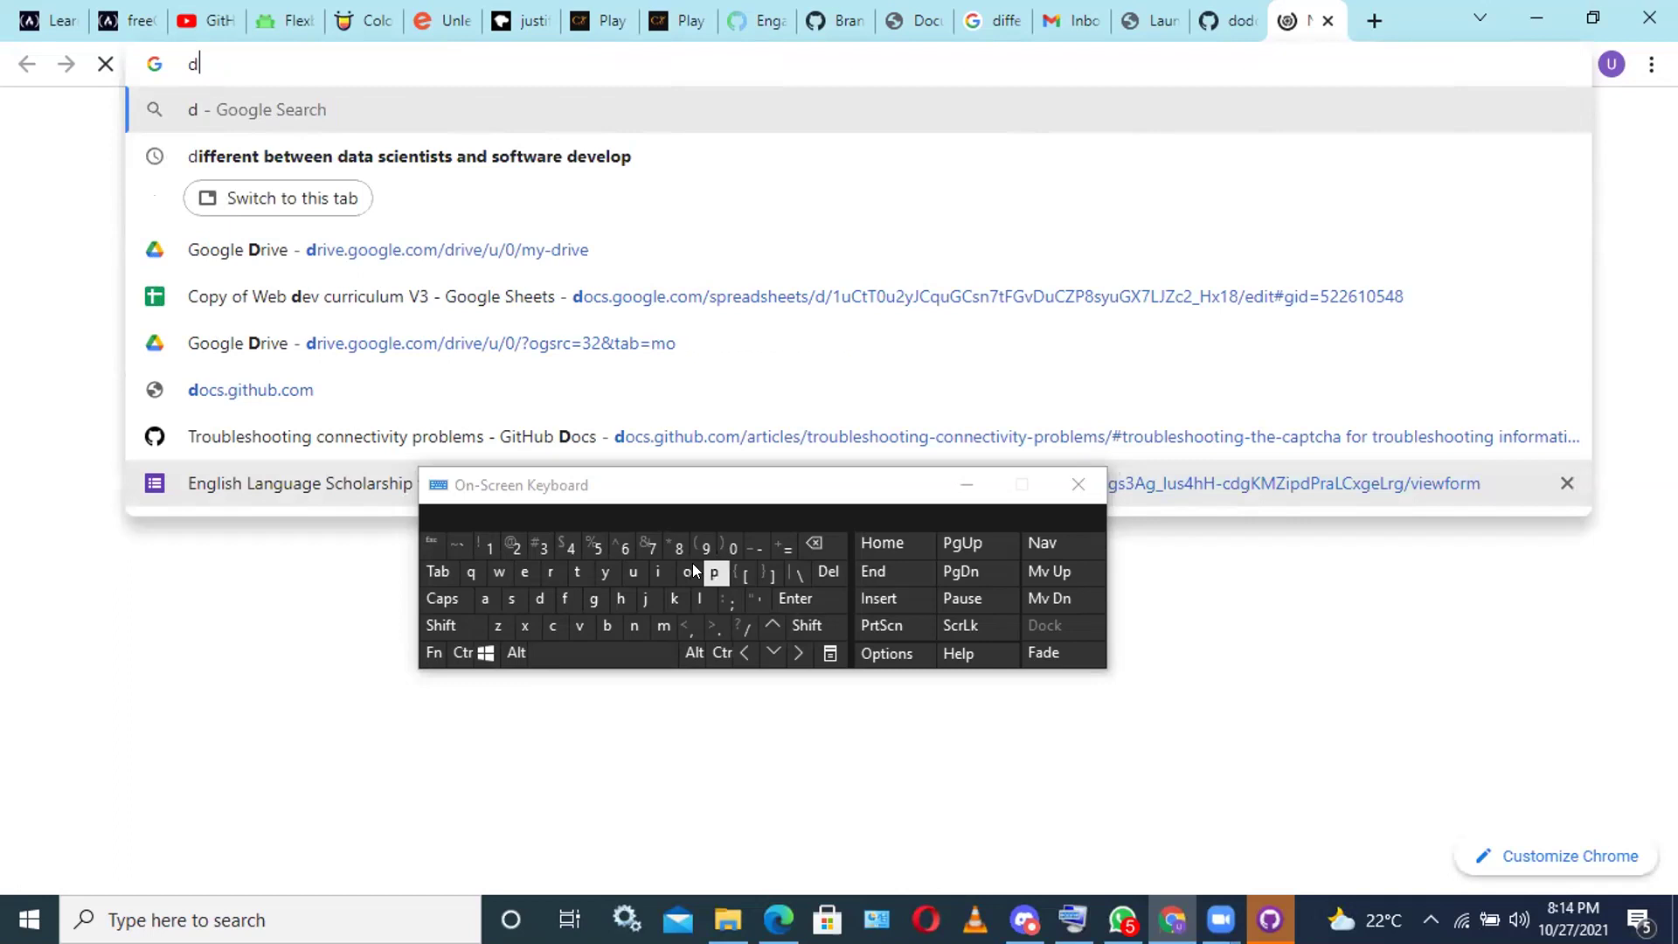
text(odo)
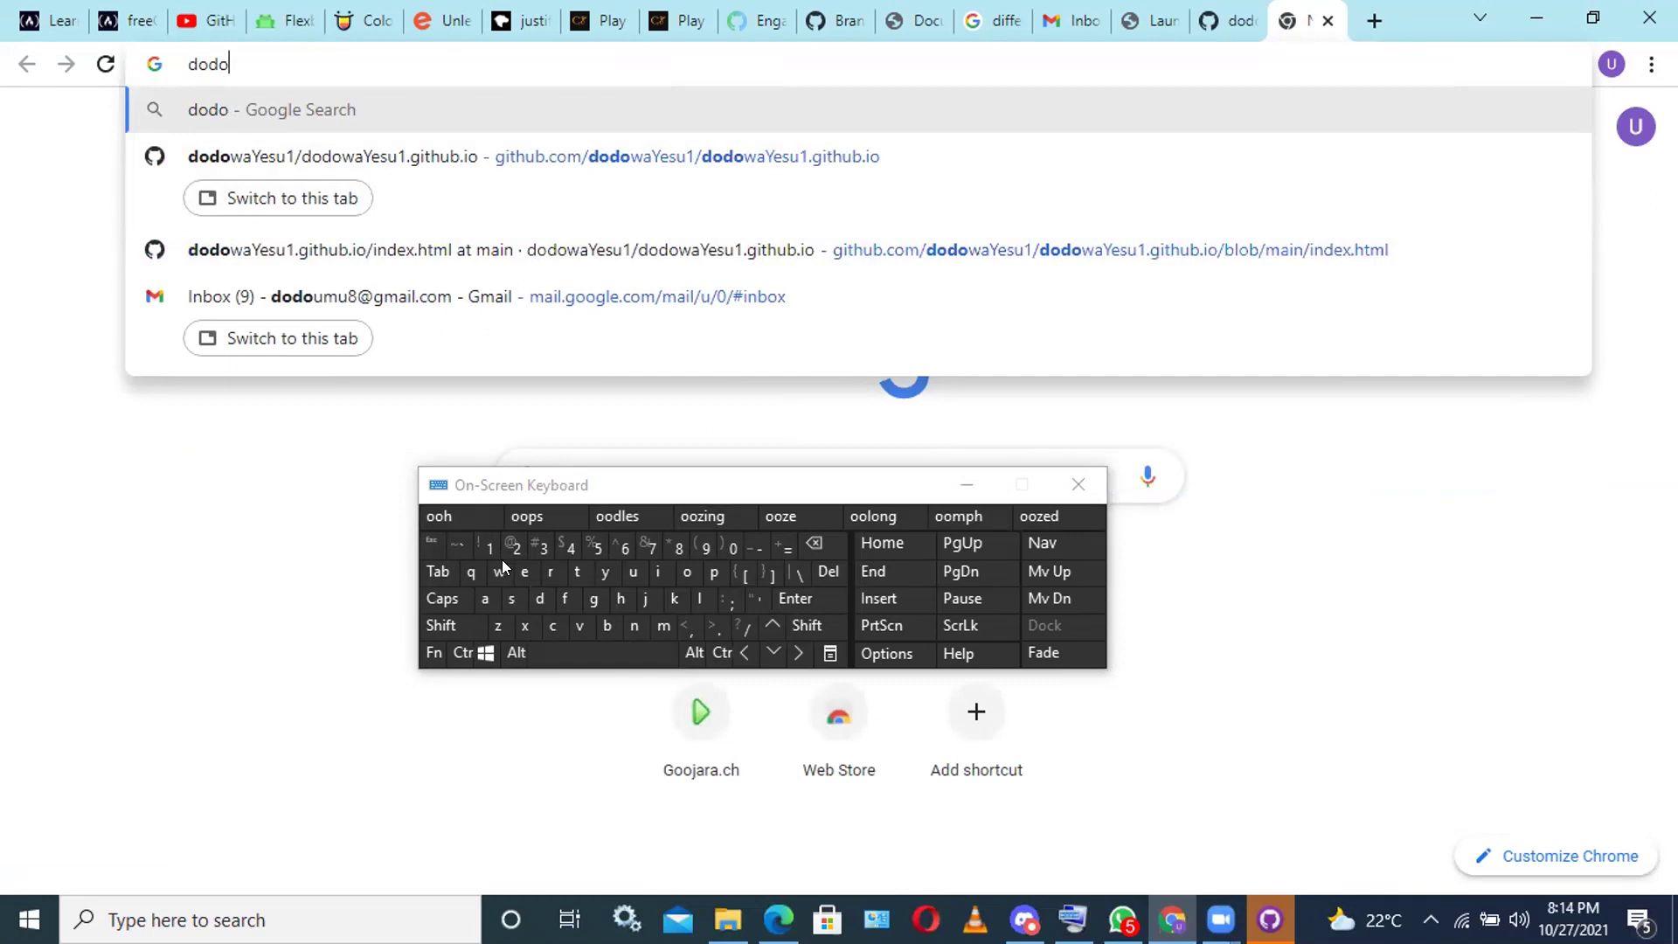
text(wa)
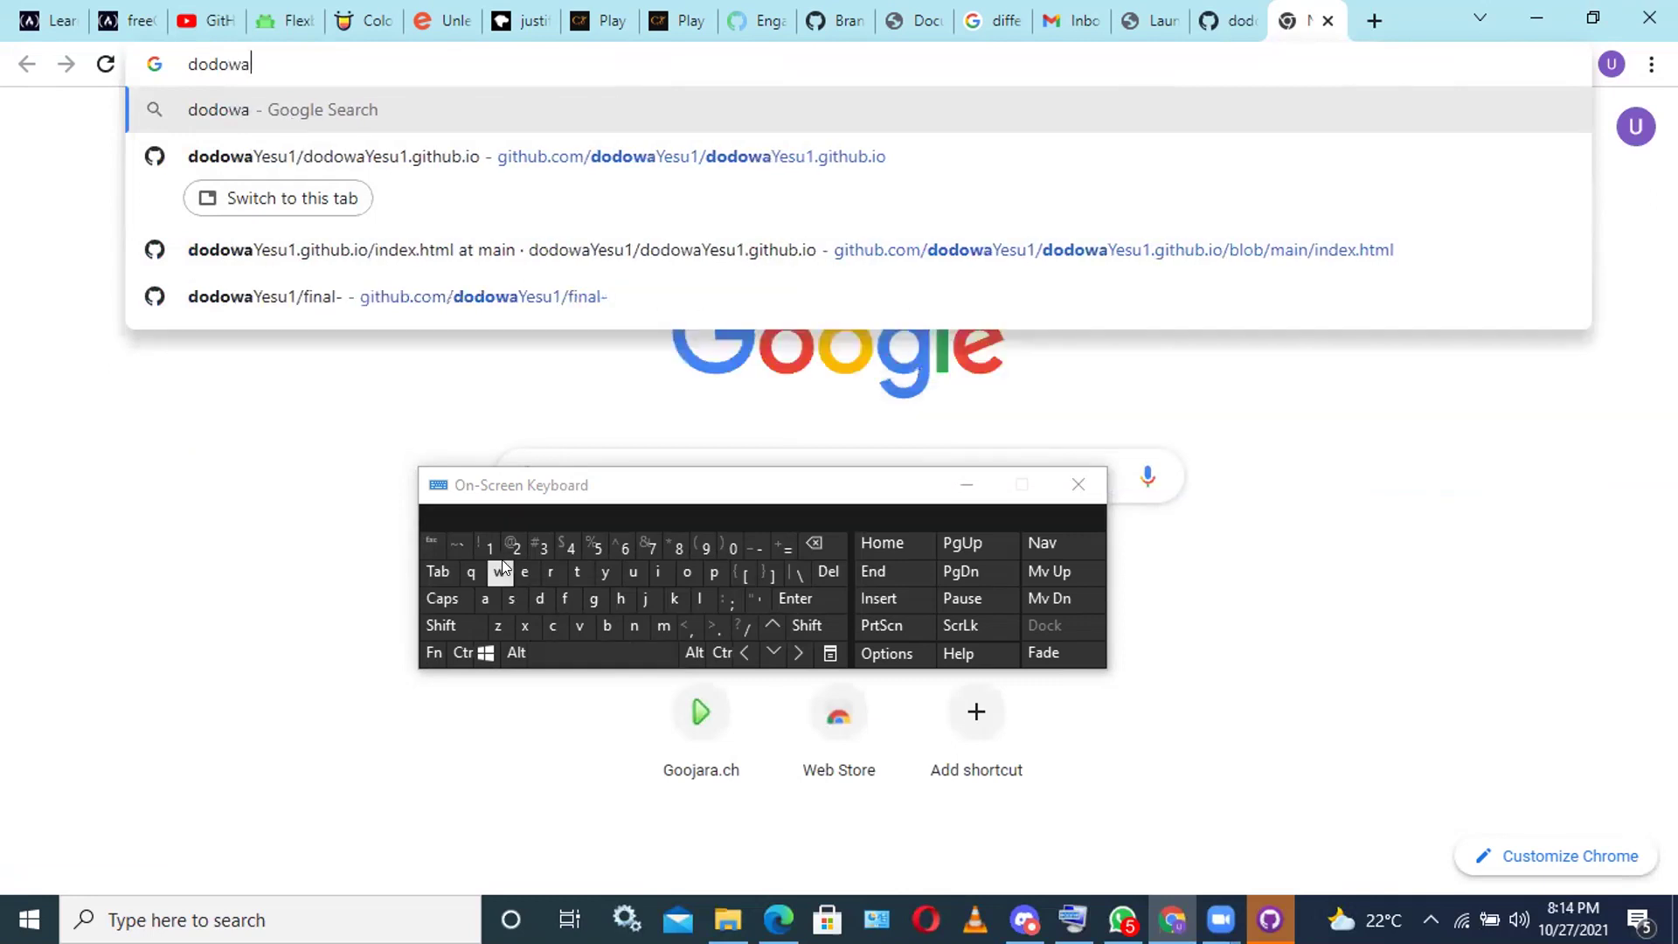
click(443, 602)
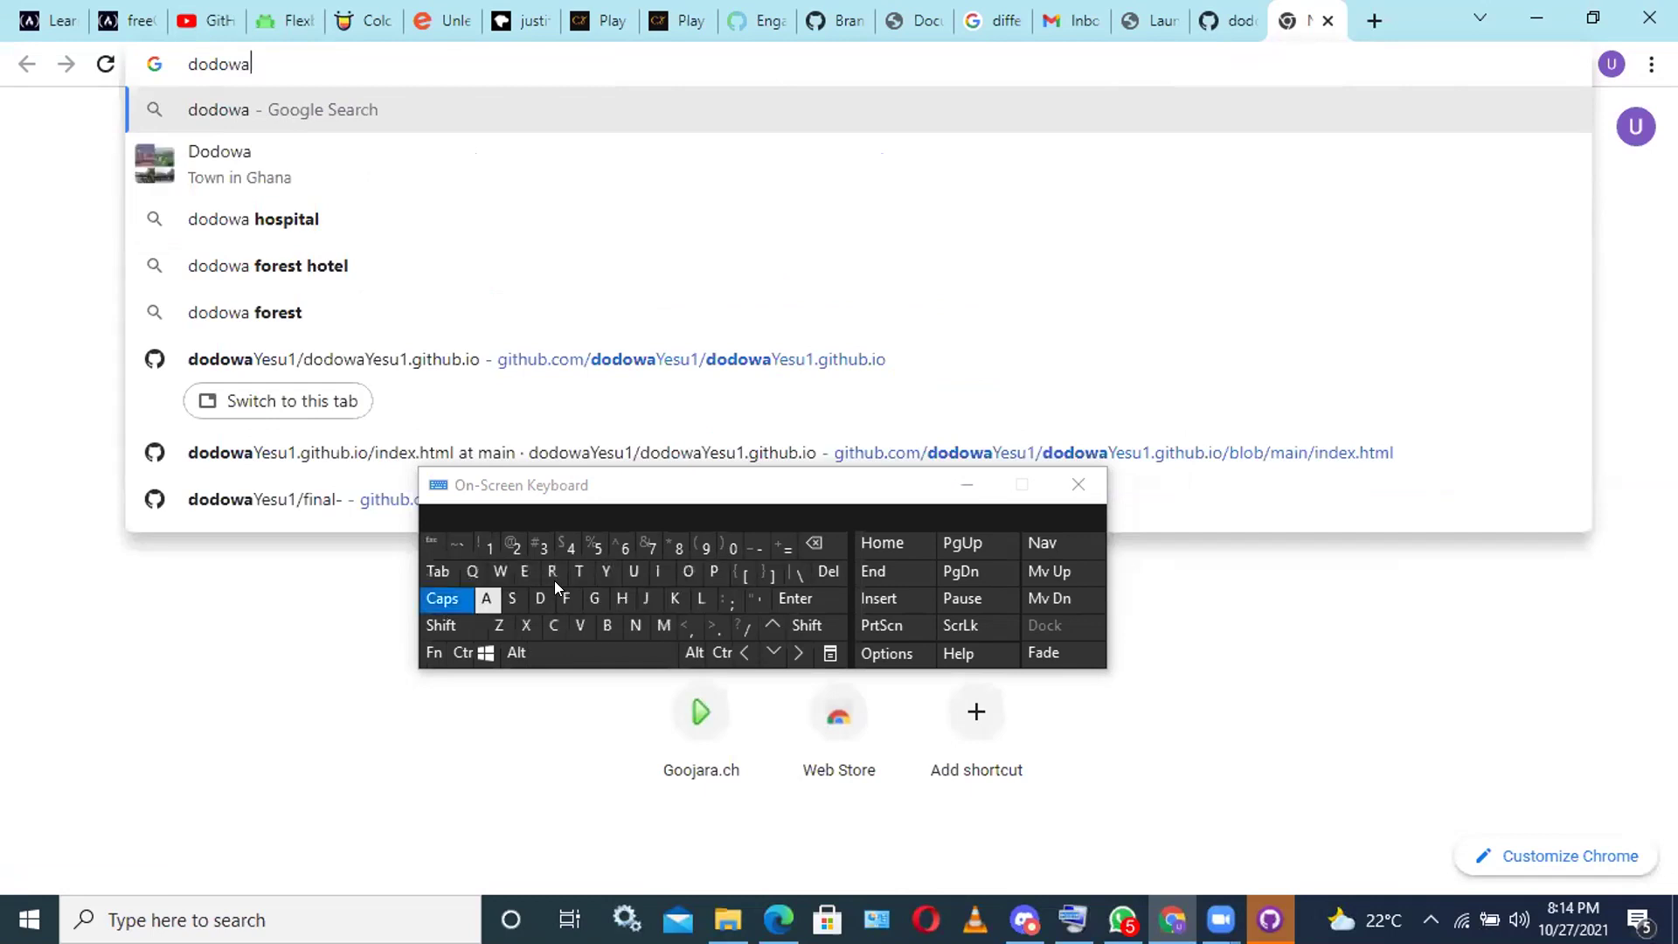
click(613, 572)
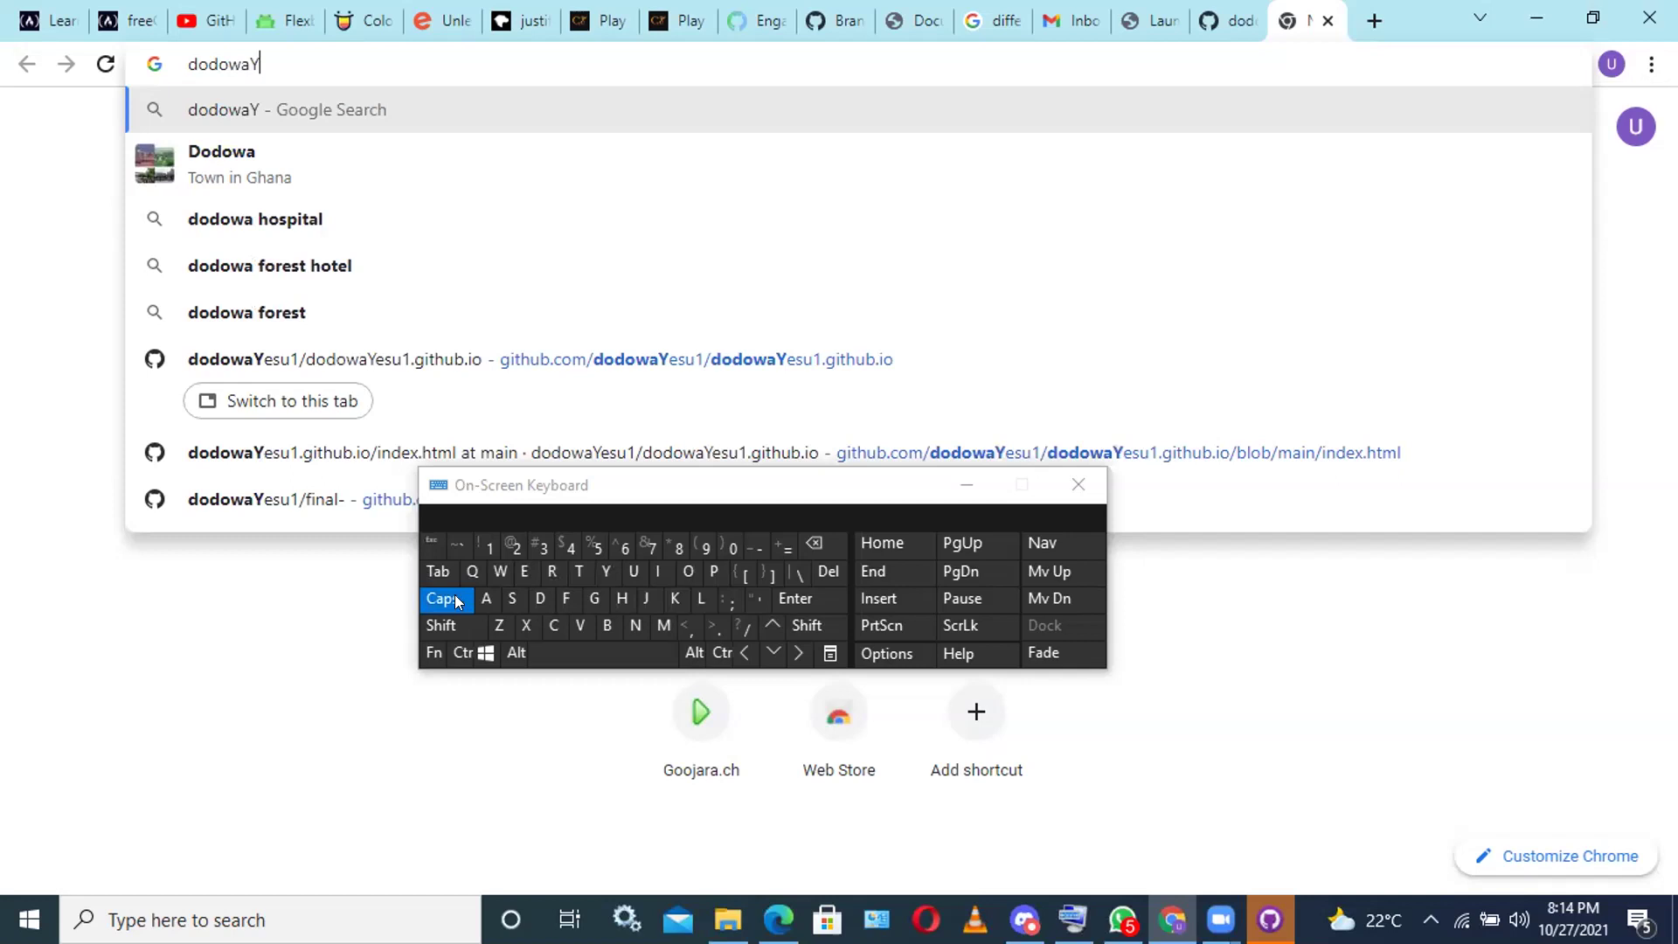
click(441, 600)
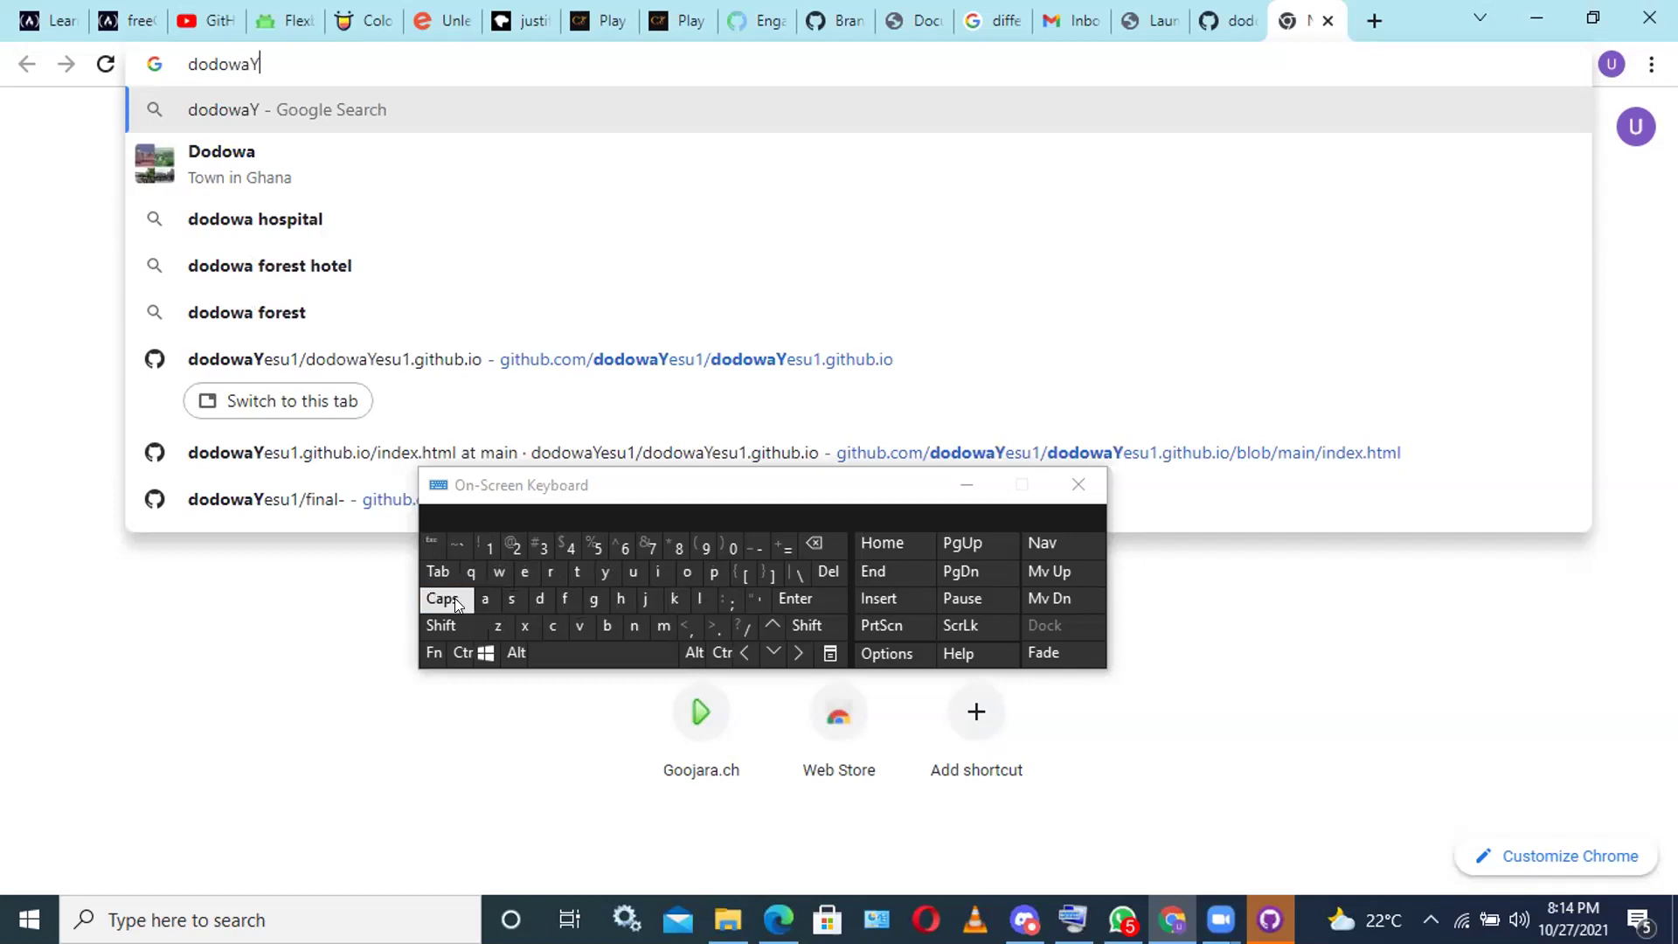
click(519, 579)
click(512, 599)
click(634, 572)
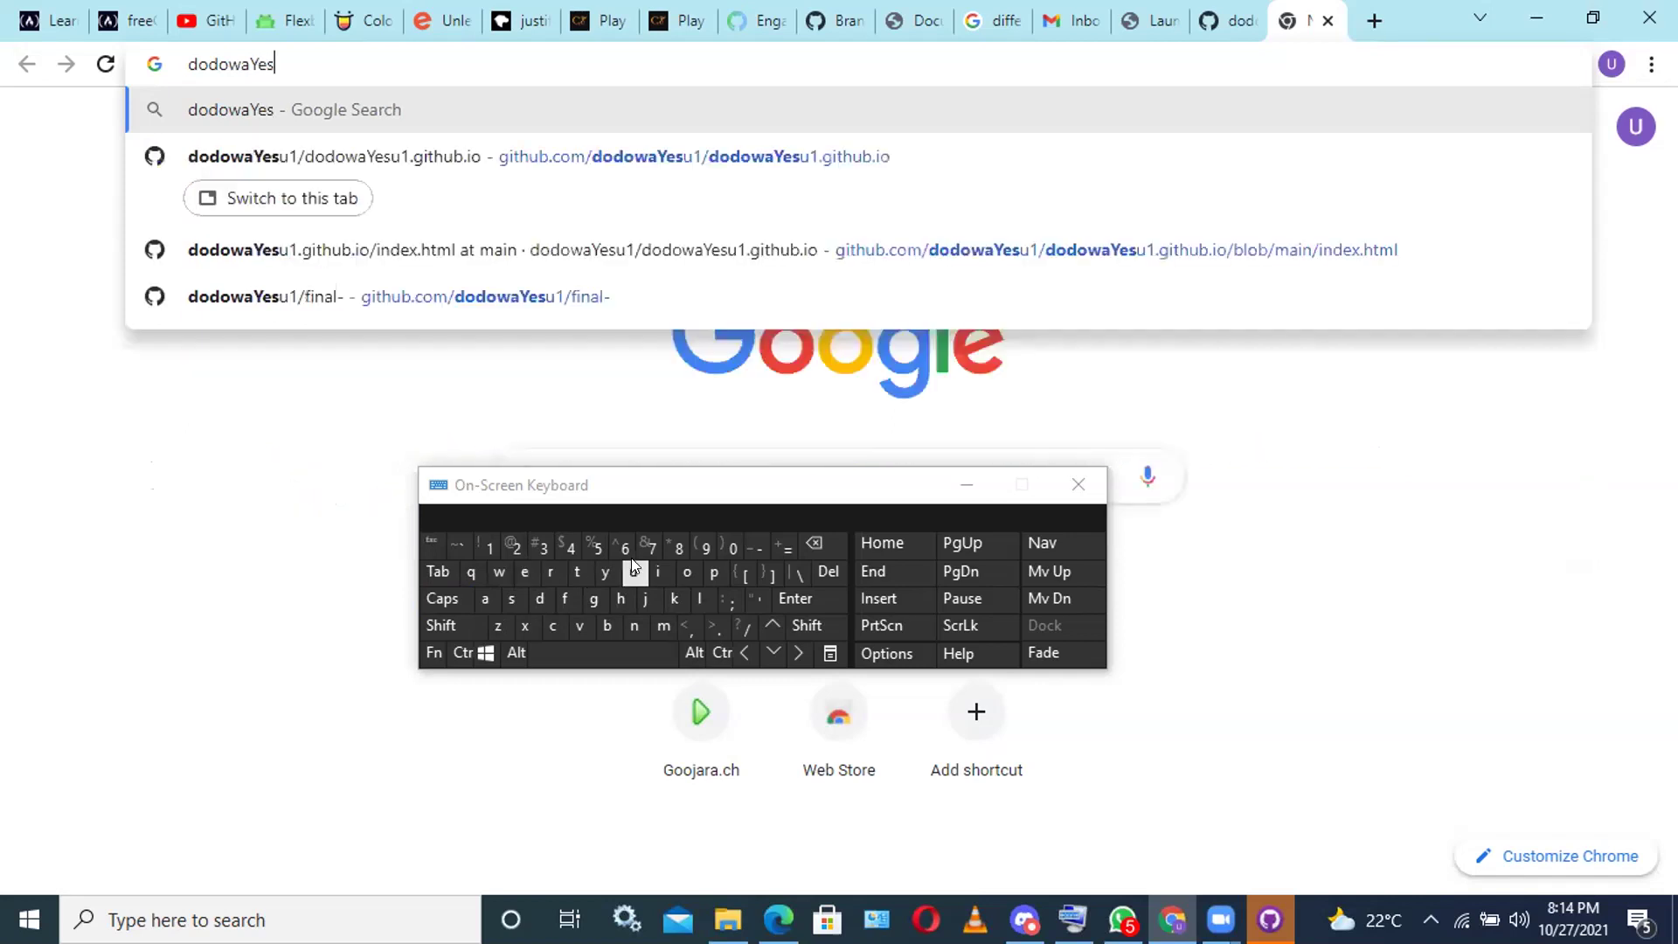
text(1)
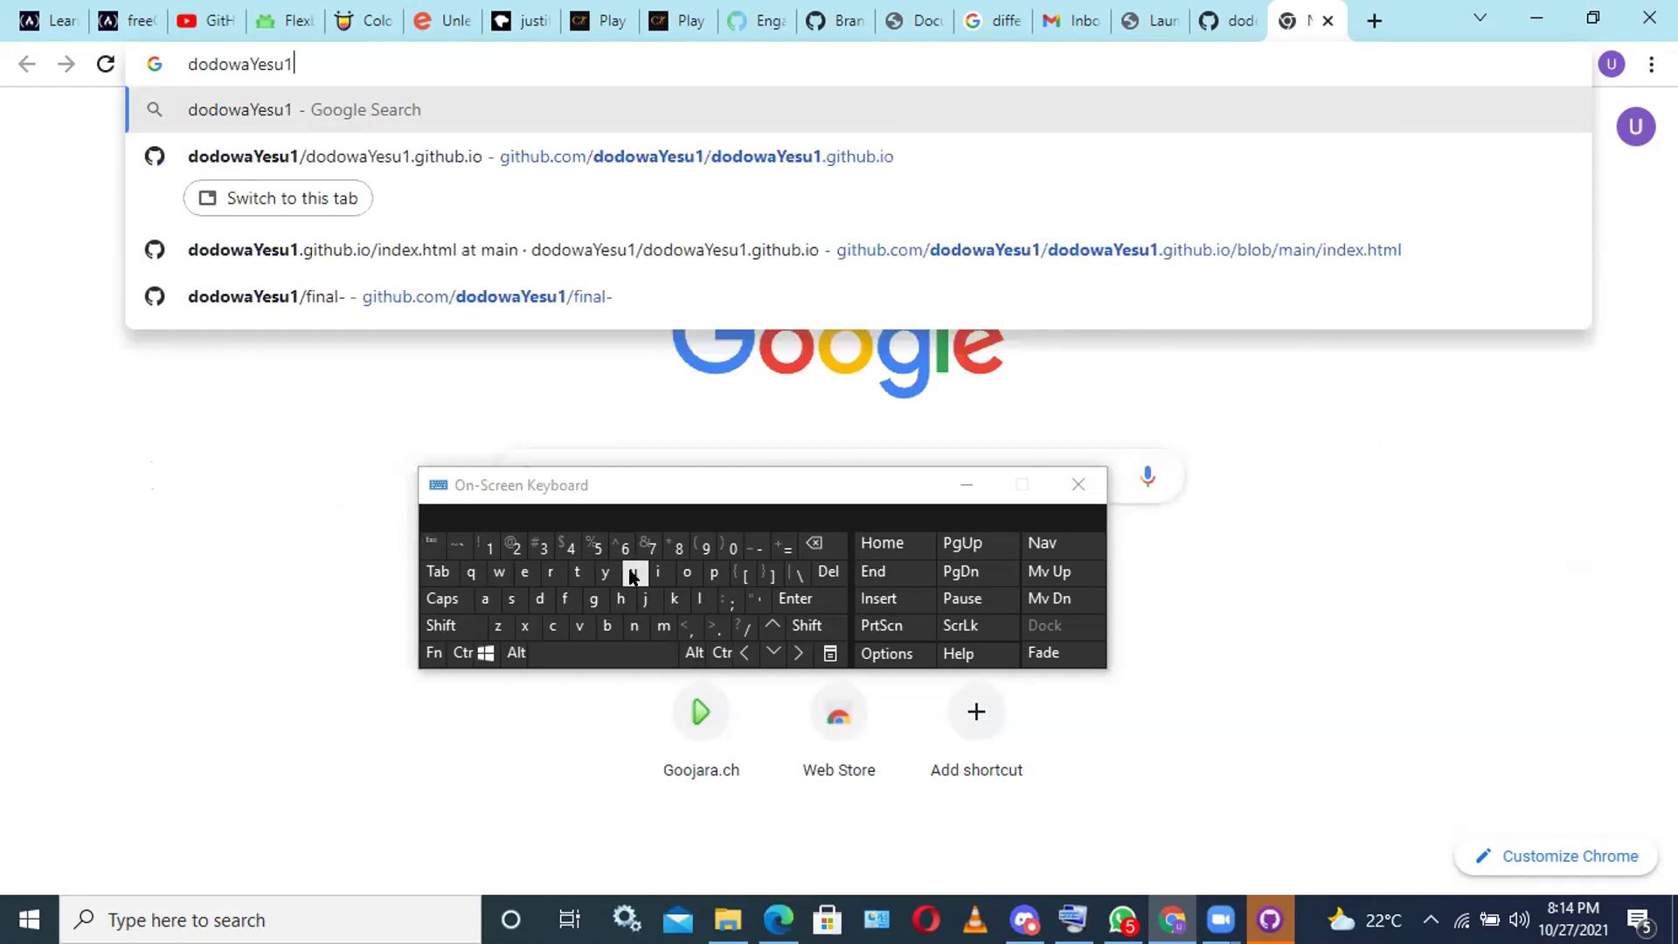
Complete the address with .github.io, load the published site, and move the on-screen keyboard out of the way.
text(.)
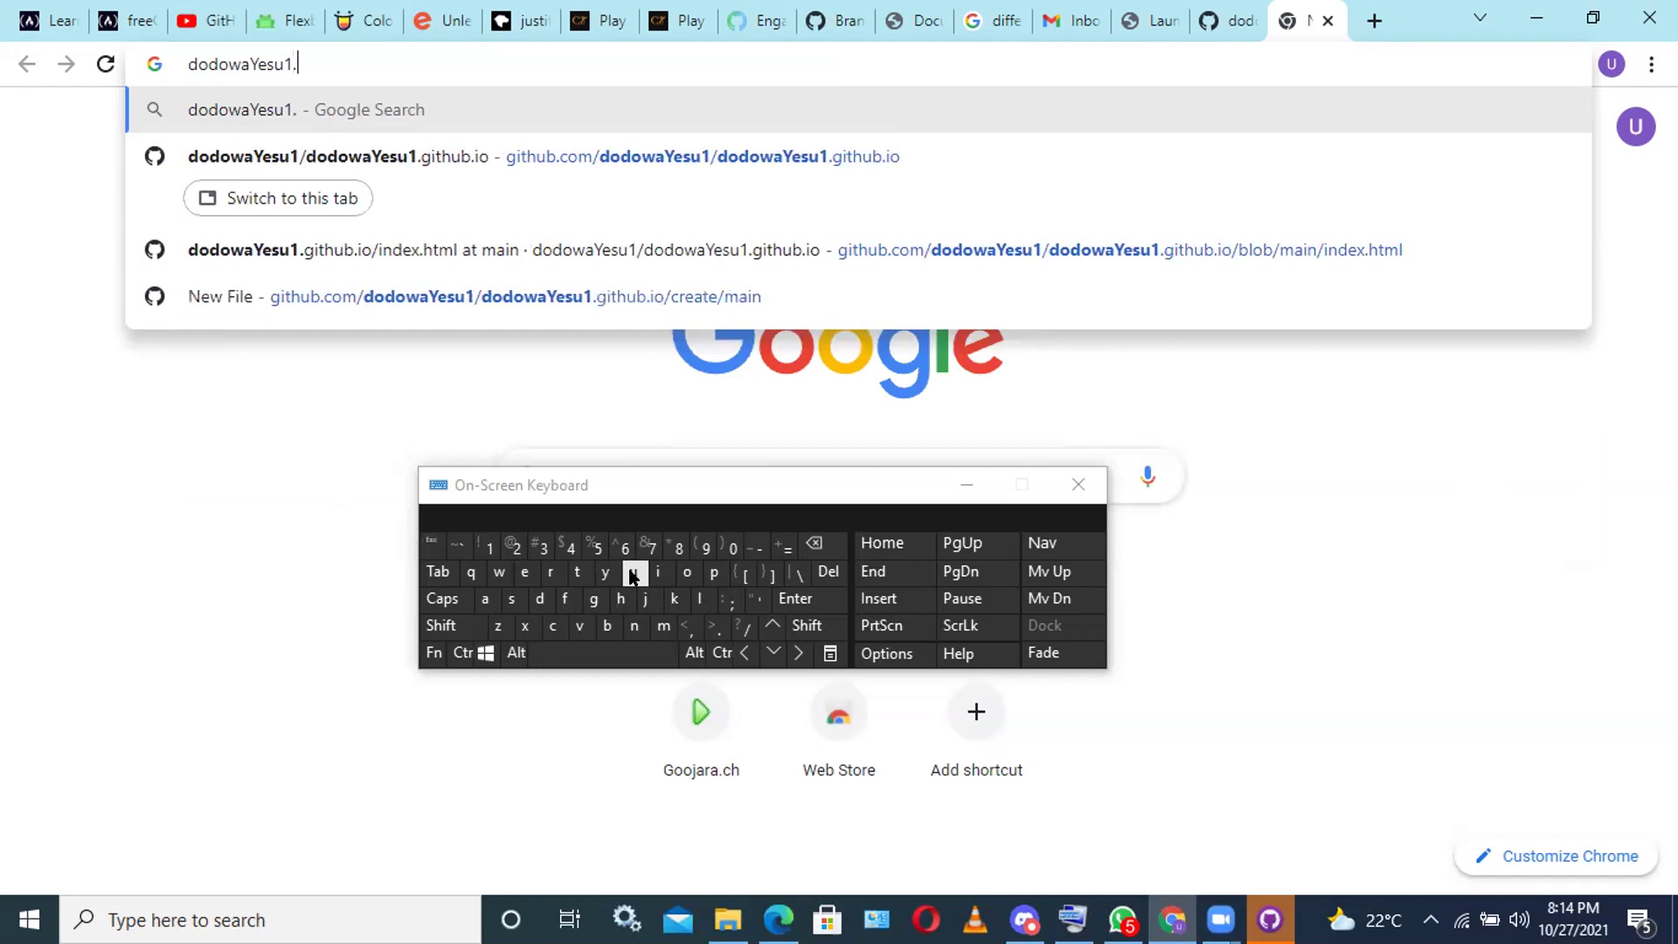
click(592, 592)
click(648, 573)
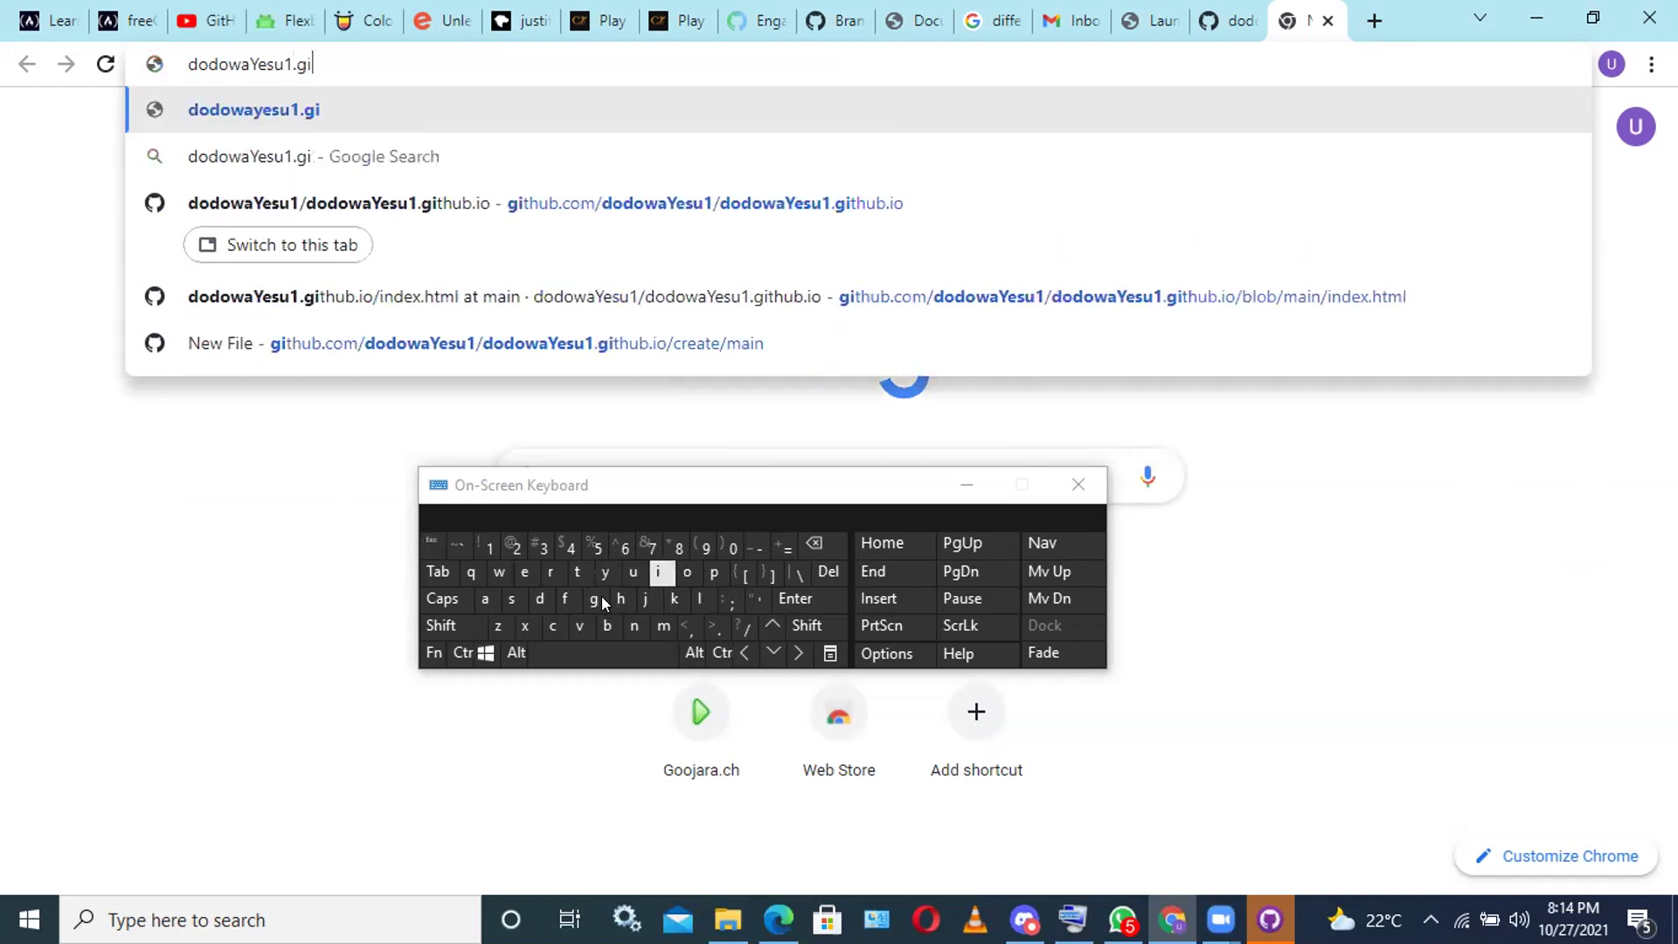
text(t)
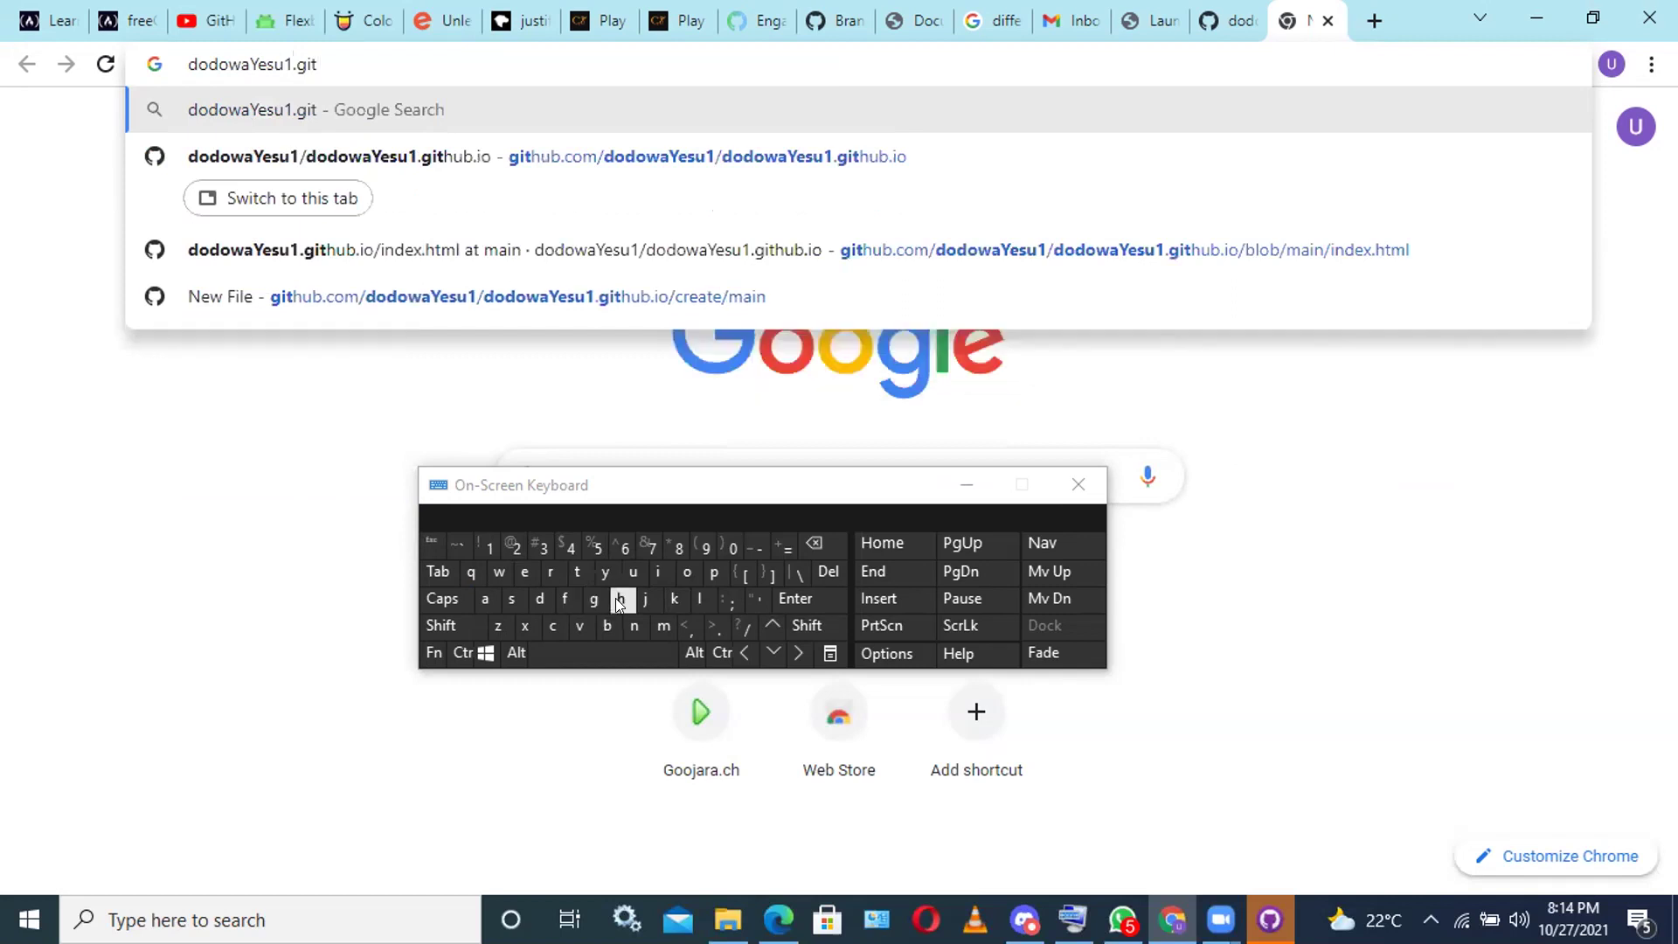
click(620, 601)
text(u)
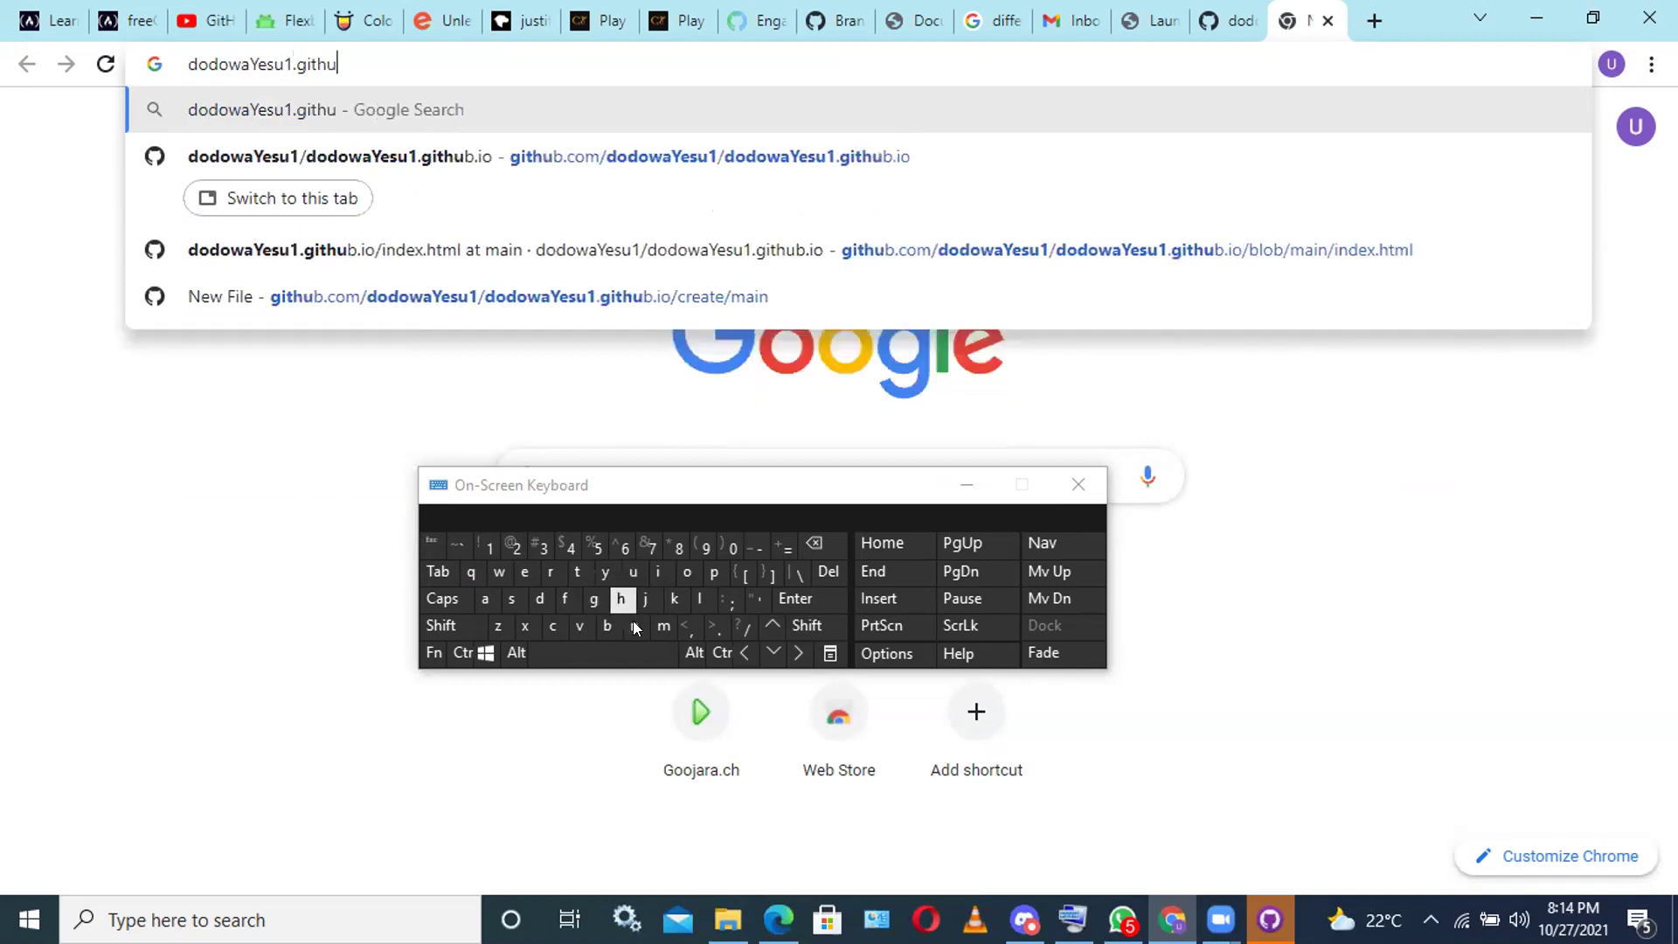
text(b)
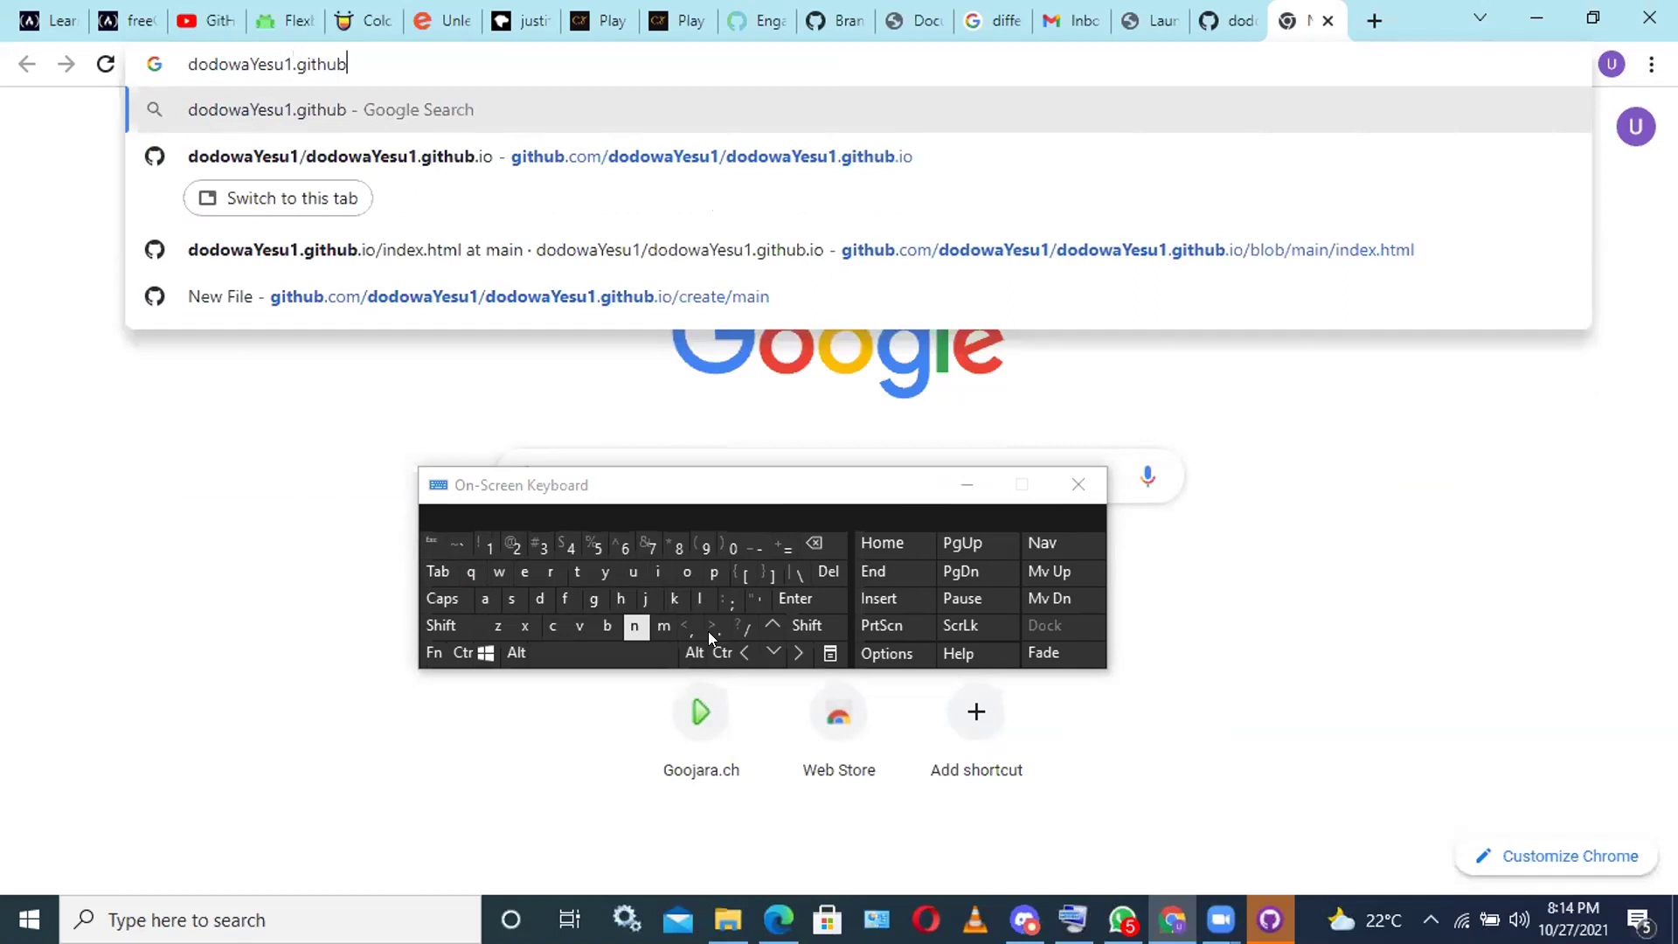
click(711, 628)
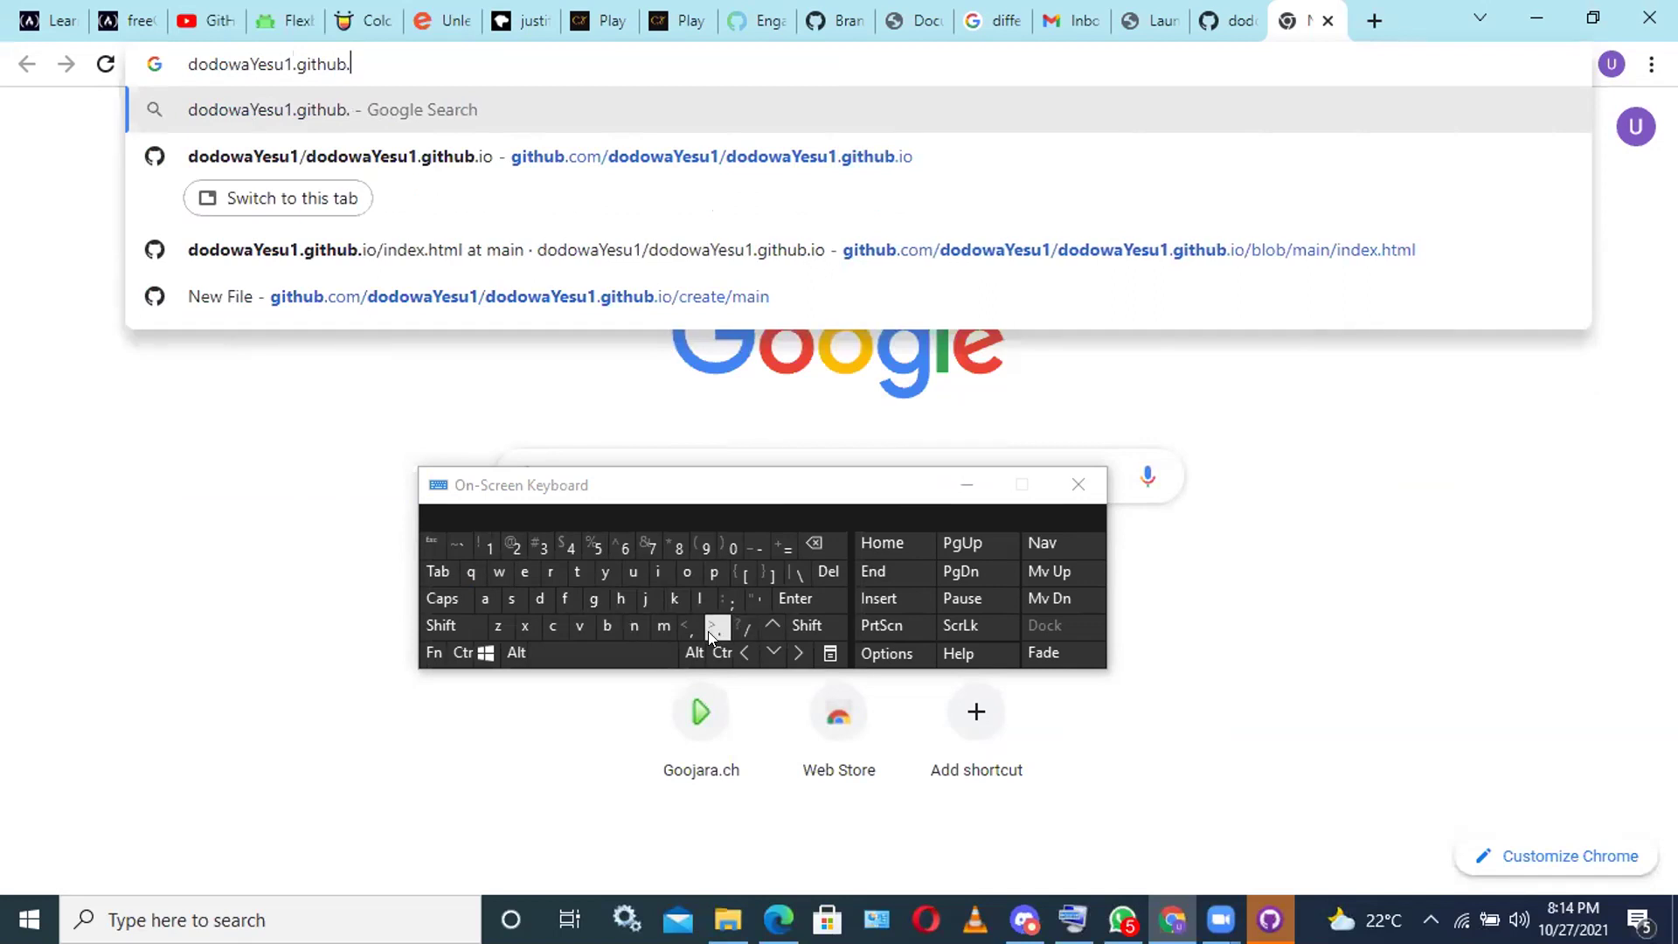
click(650, 577)
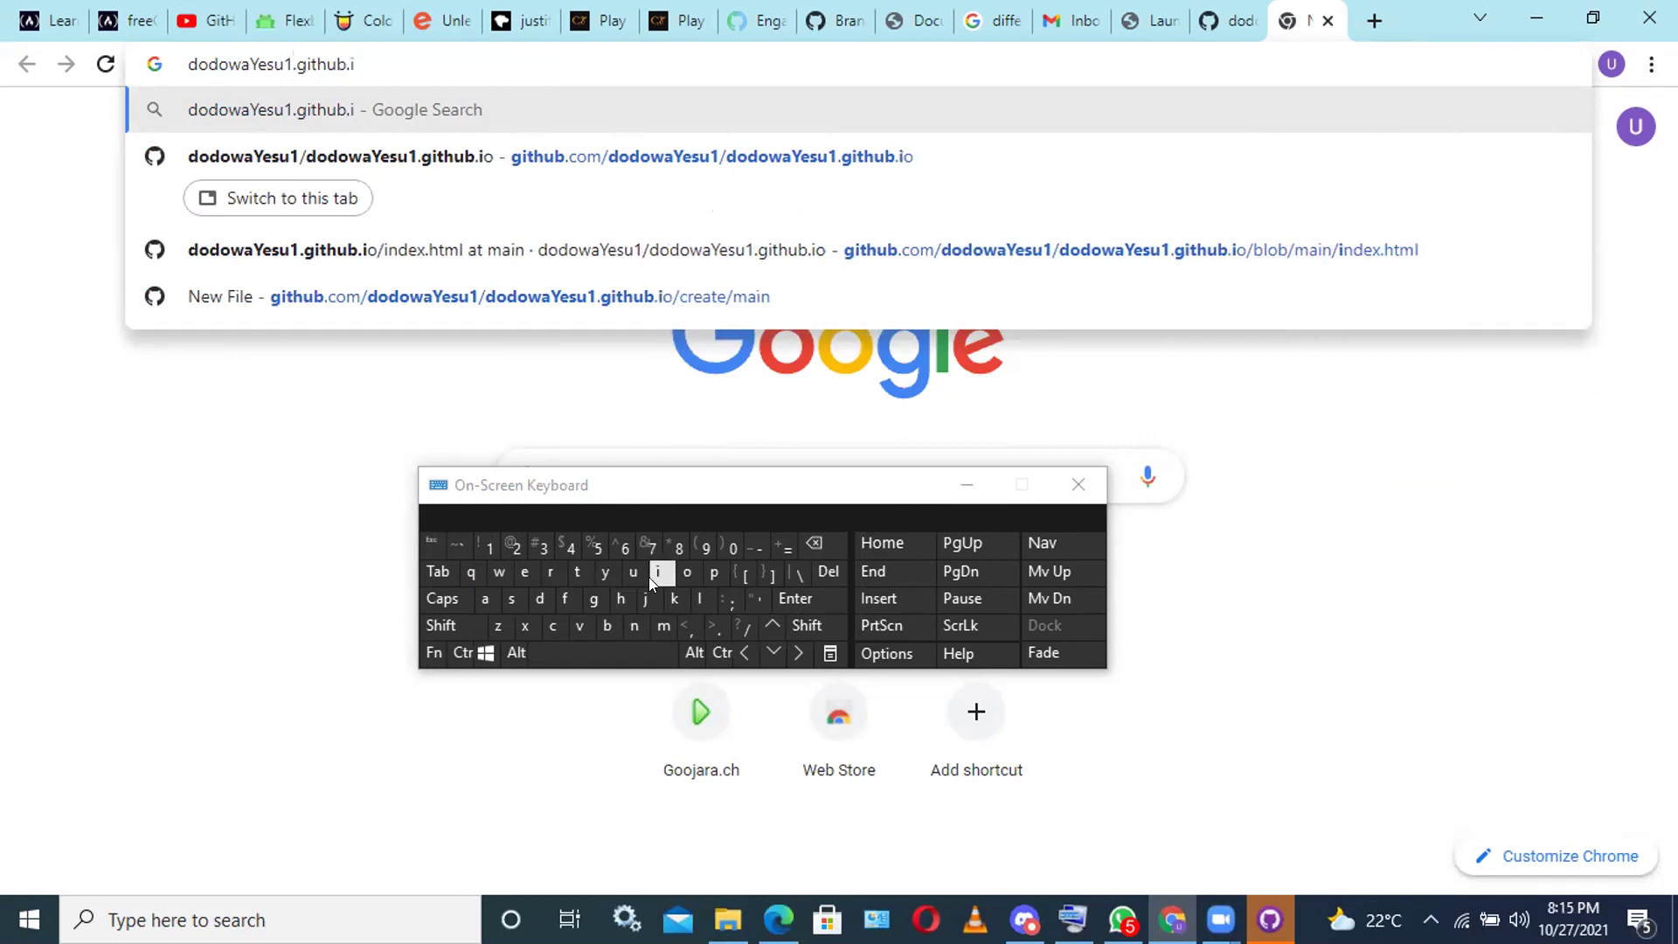
click(696, 573)
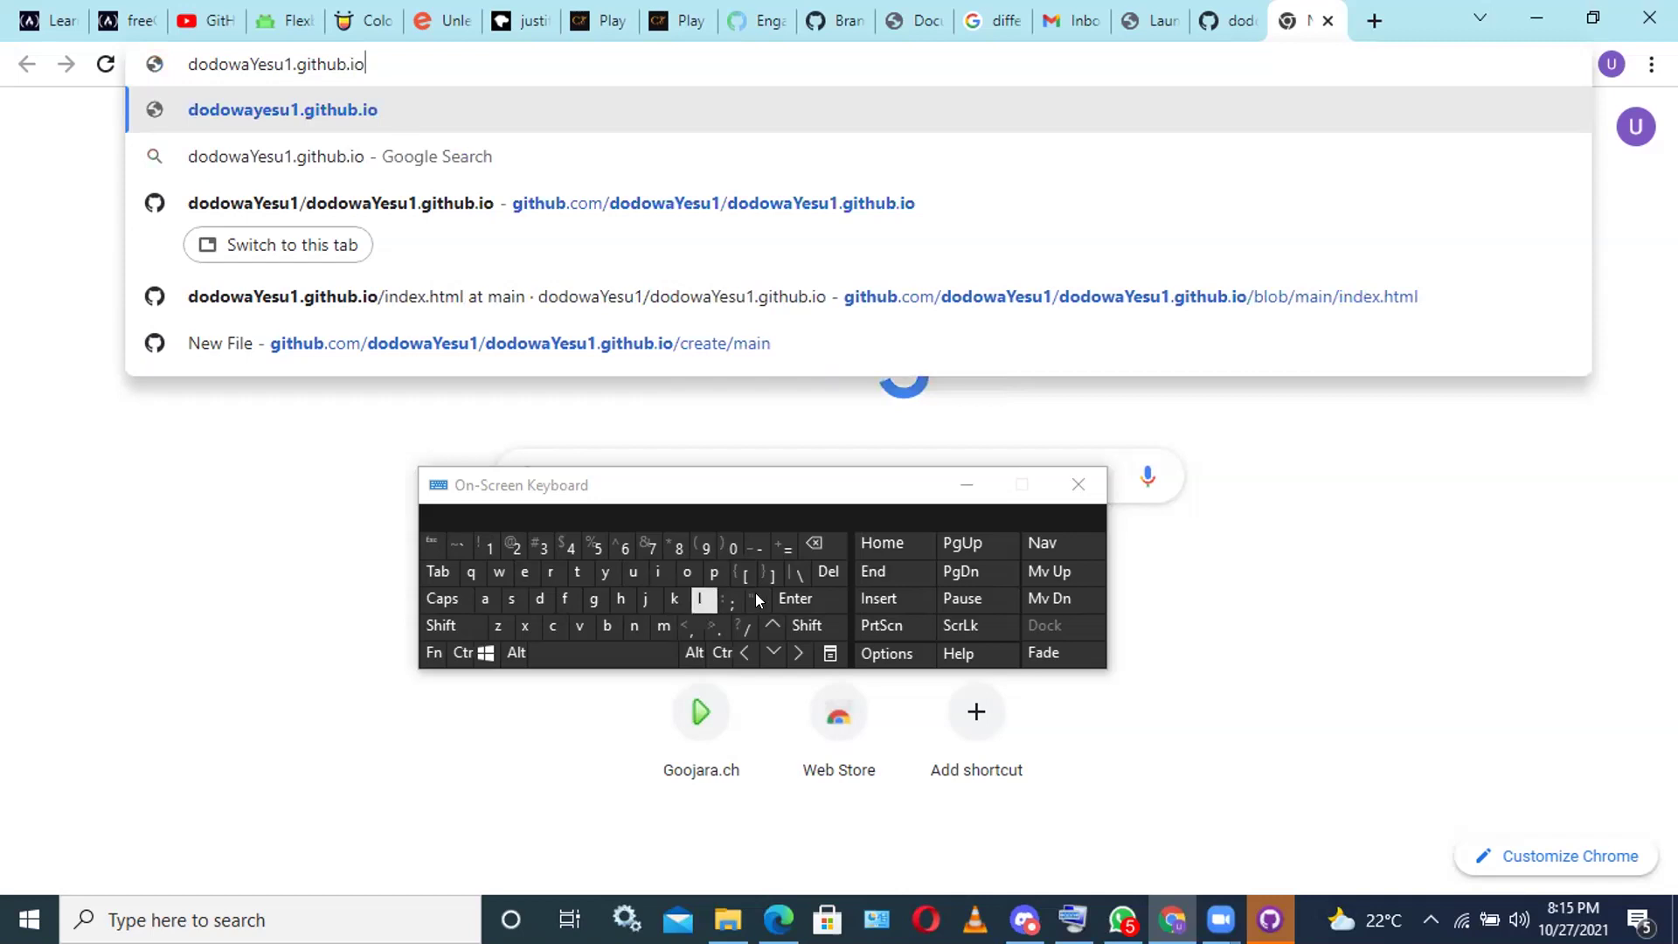
click(830, 594)
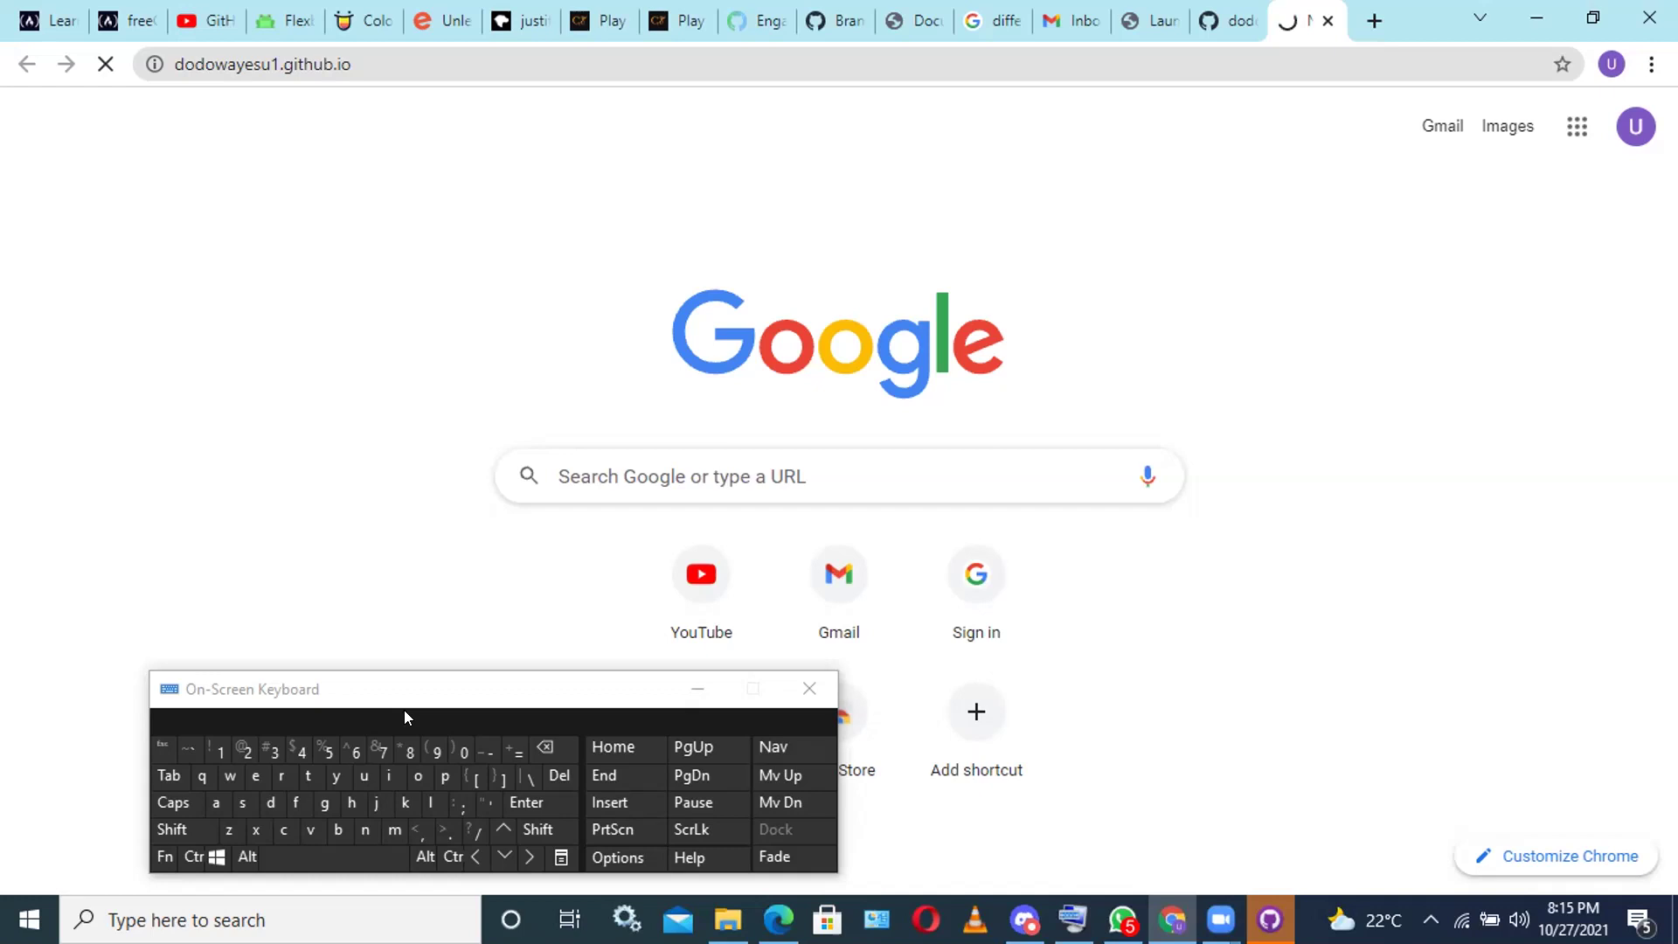
drag(405, 716, 243, 744)
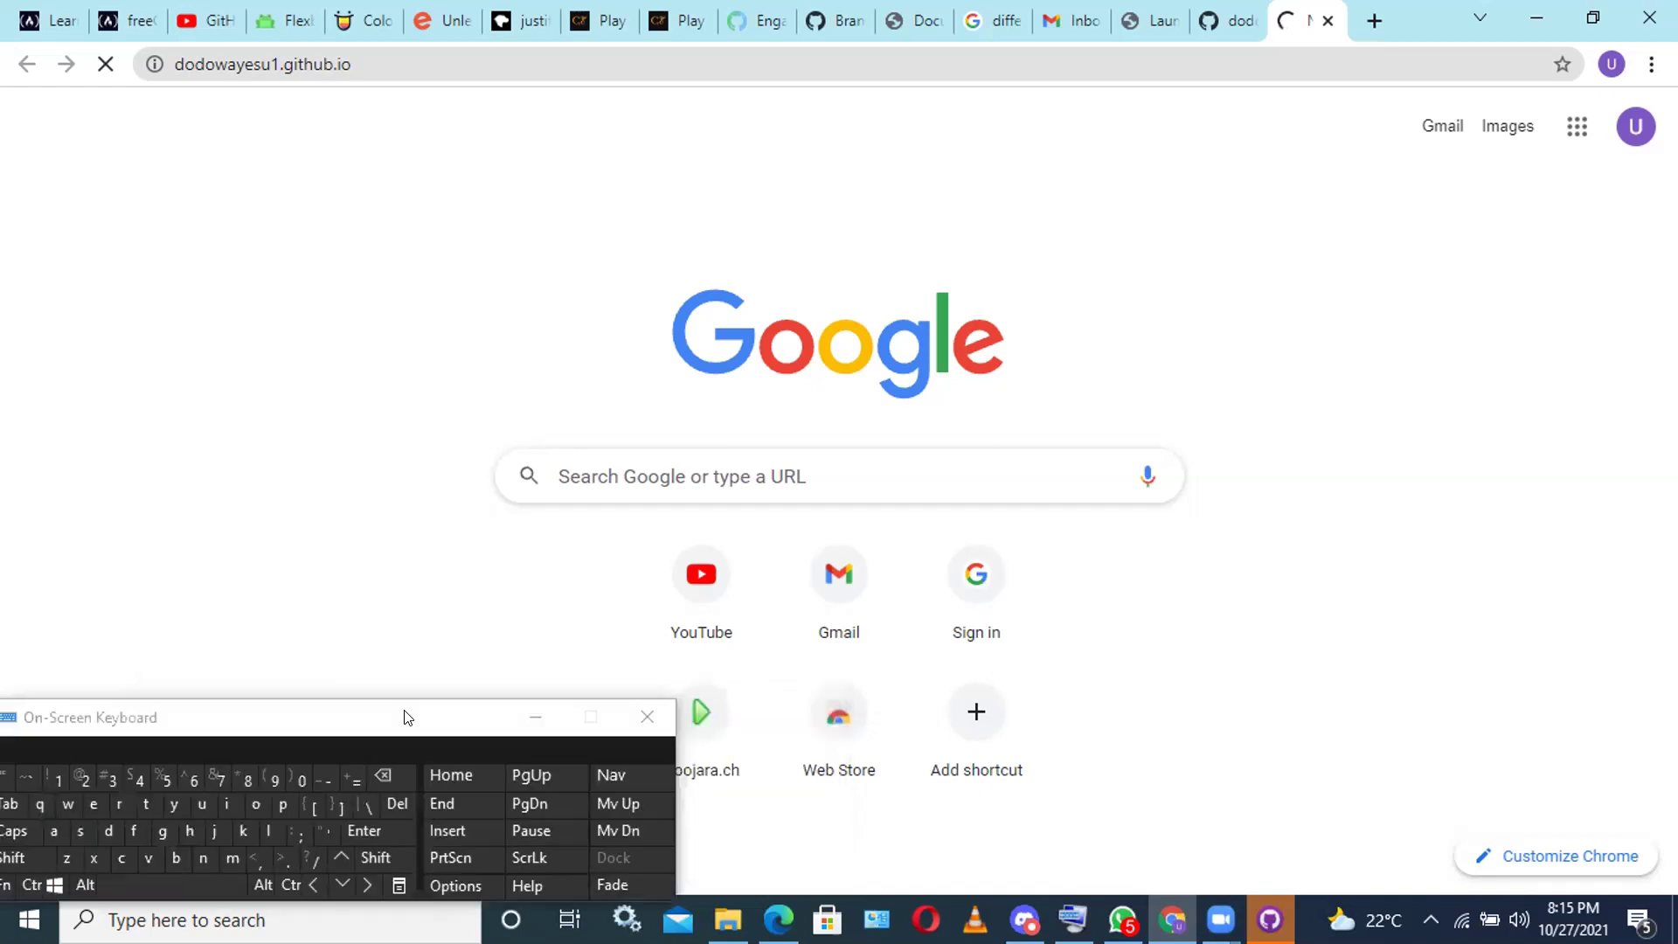